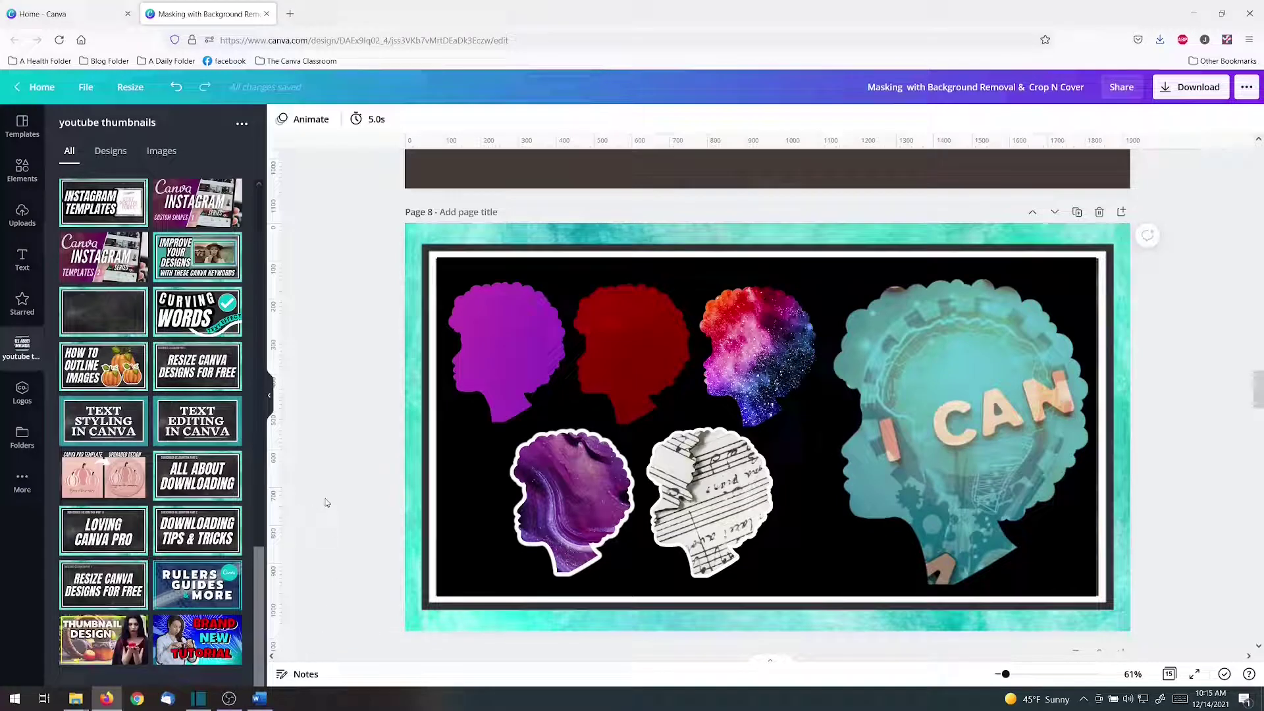
# - Switch from the masking cover design back to the Canva Home tab
pyautogui.click(73, 12)
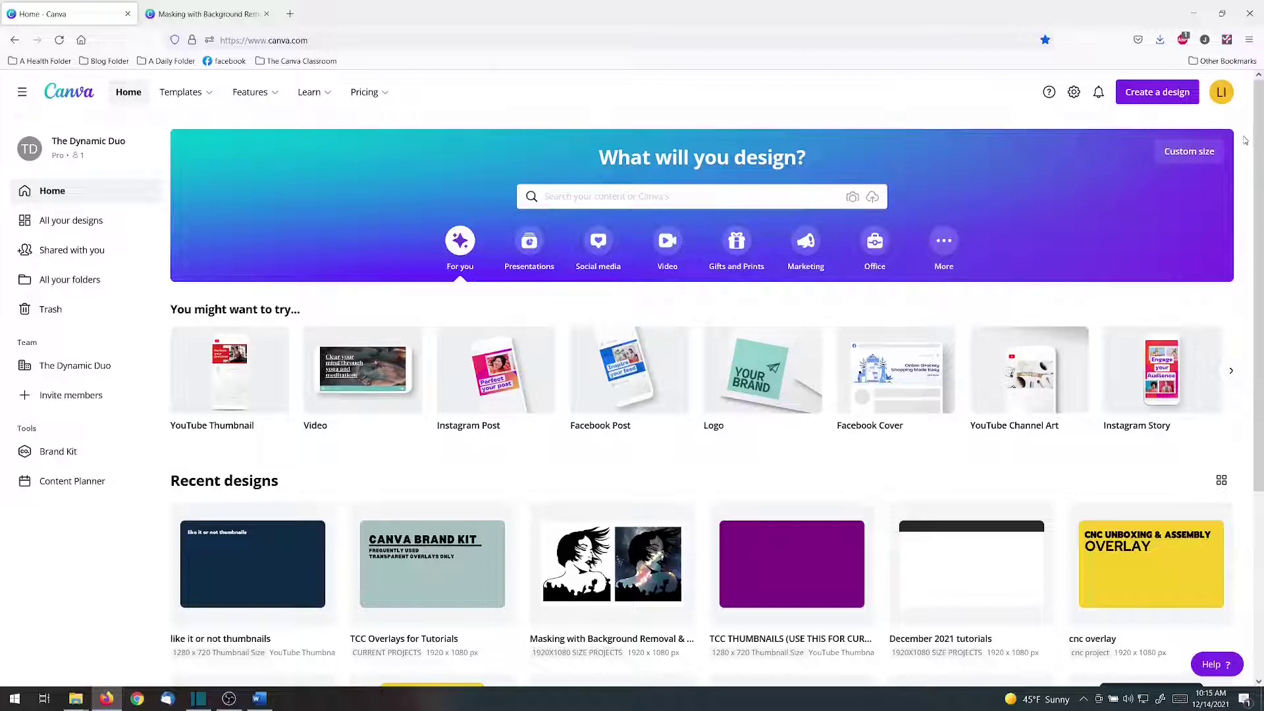
# - Create a new custom-size design and centre the pink silhouette on the page
pyautogui.click(1189, 151)
pyautogui.click(1112, 243)
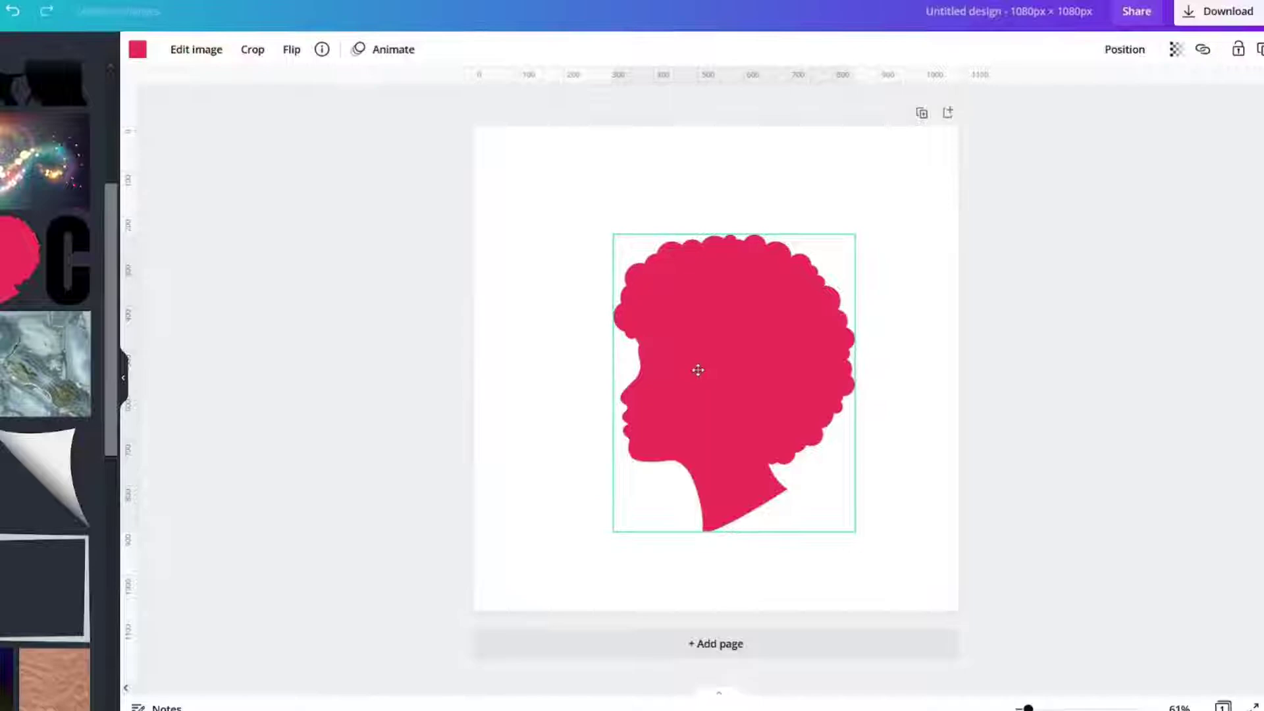
pyautogui.moveTo(696, 369); pyautogui.dragTo(677, 360)
pyautogui.moveTo(677, 361); pyautogui.dragTo(677, 356)
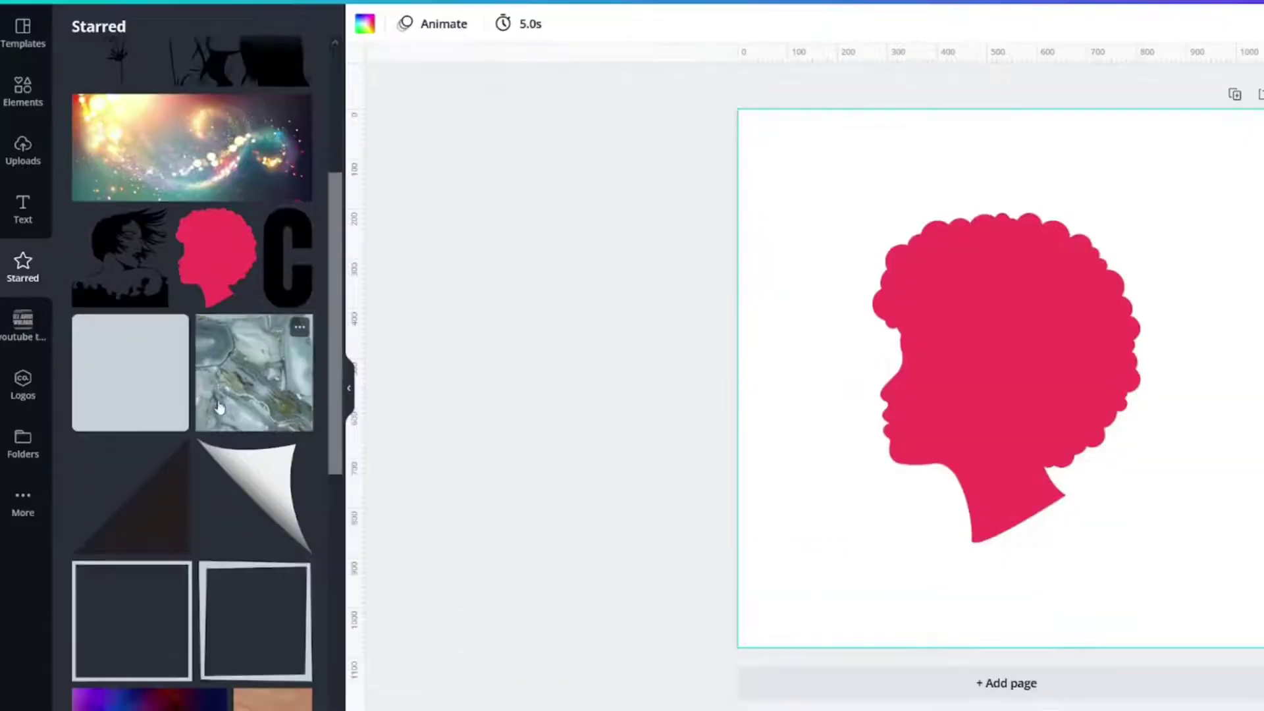
# - Add the starred yellow blob, enlarge it over the silhouette, tilt it about 34°, and send it backward
pyautogui.scroll(4, 218, 408)
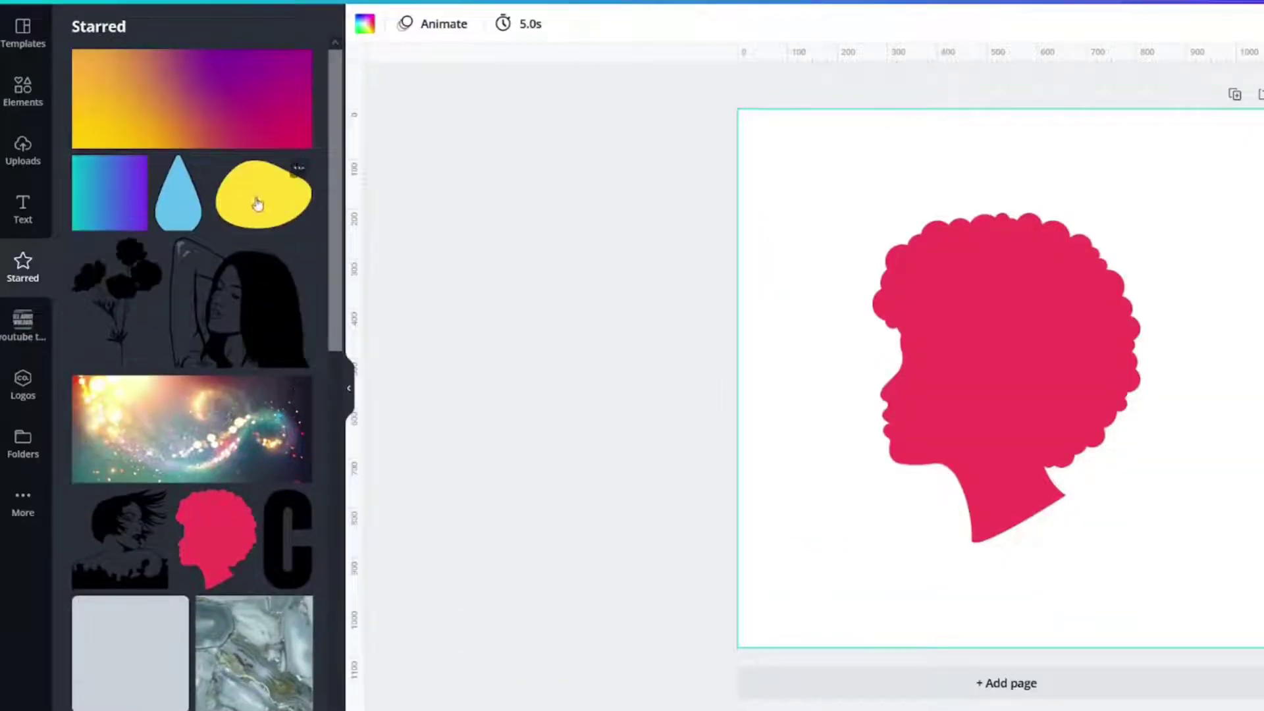
pyautogui.click(258, 204)
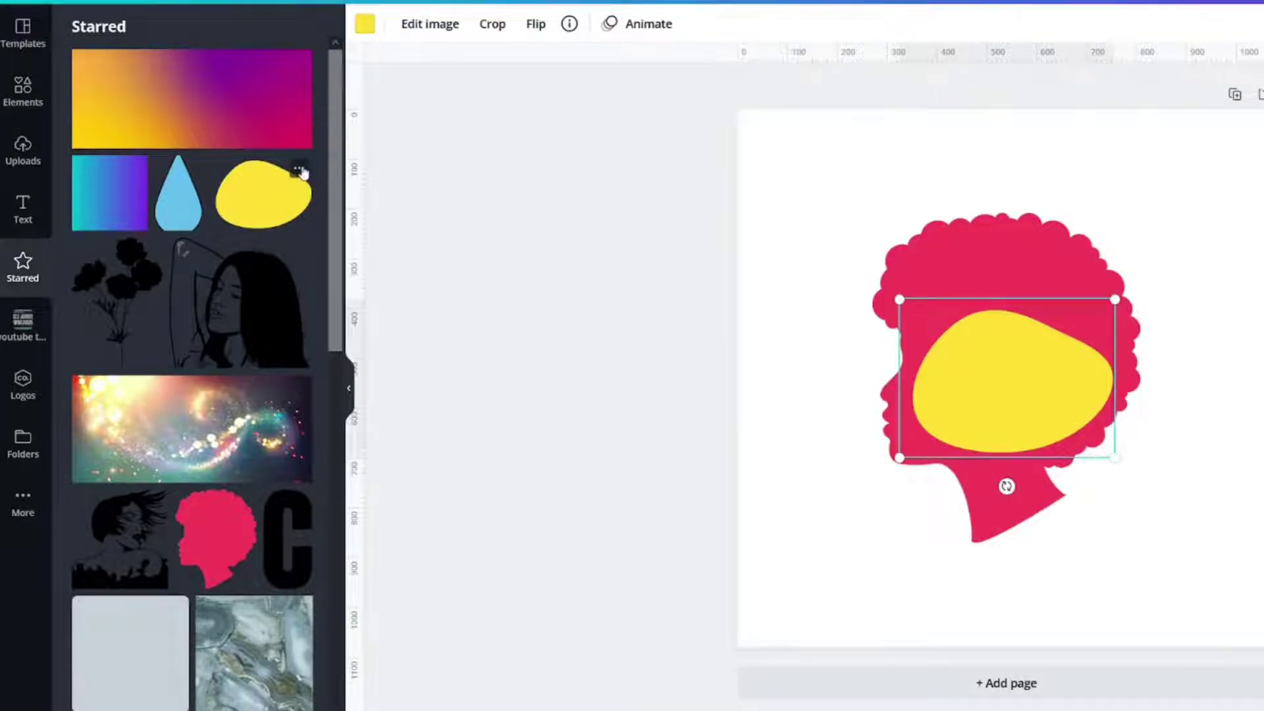
pyautogui.click(299, 168)
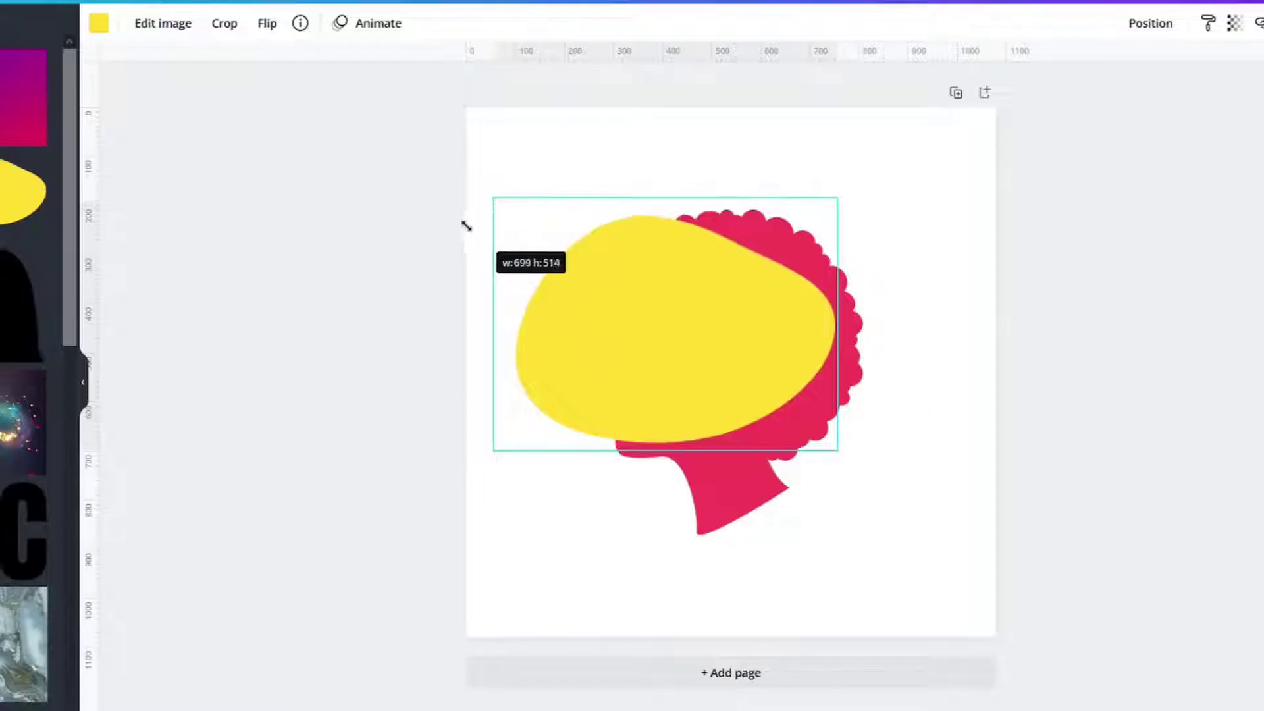
pyautogui.moveTo(466, 226); pyautogui.dragTo(414, 206)
pyautogui.moveTo(830, 447); pyautogui.dragTo(973, 549)
pyautogui.moveTo(719, 567); pyautogui.dragTo(840, 533)
pyautogui.rightClick(729, 337)
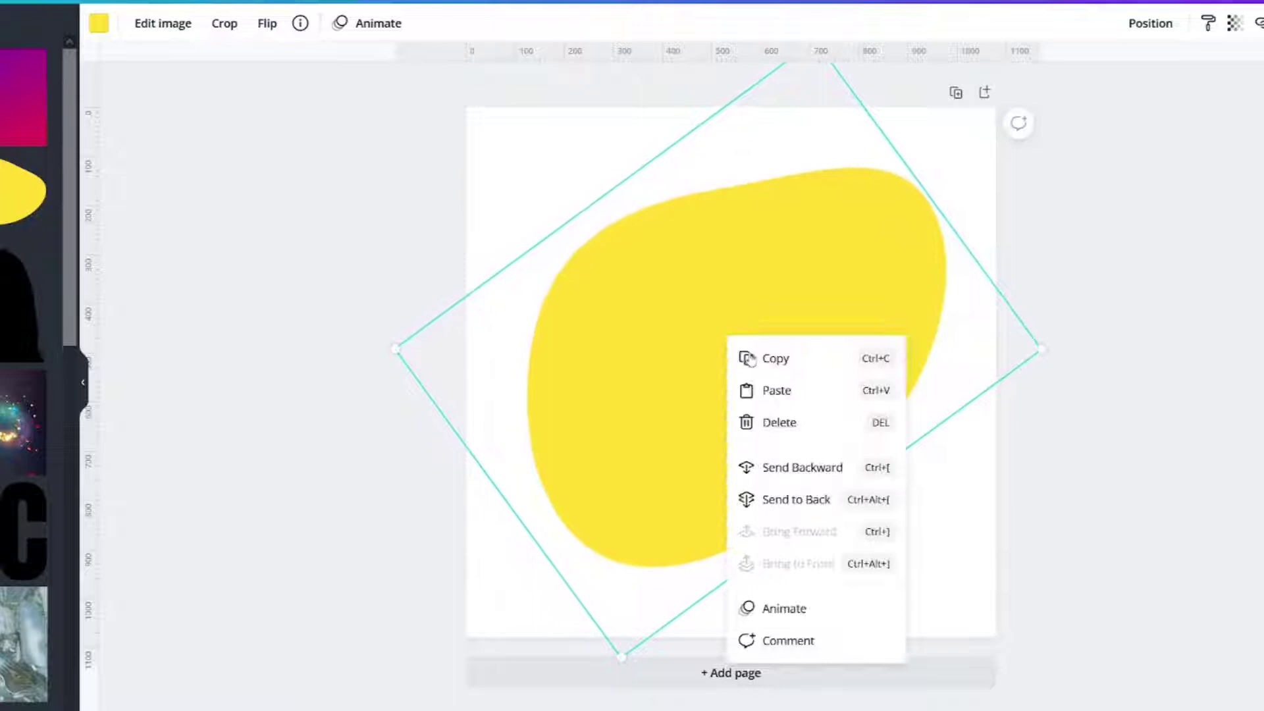
pyautogui.click(783, 464)
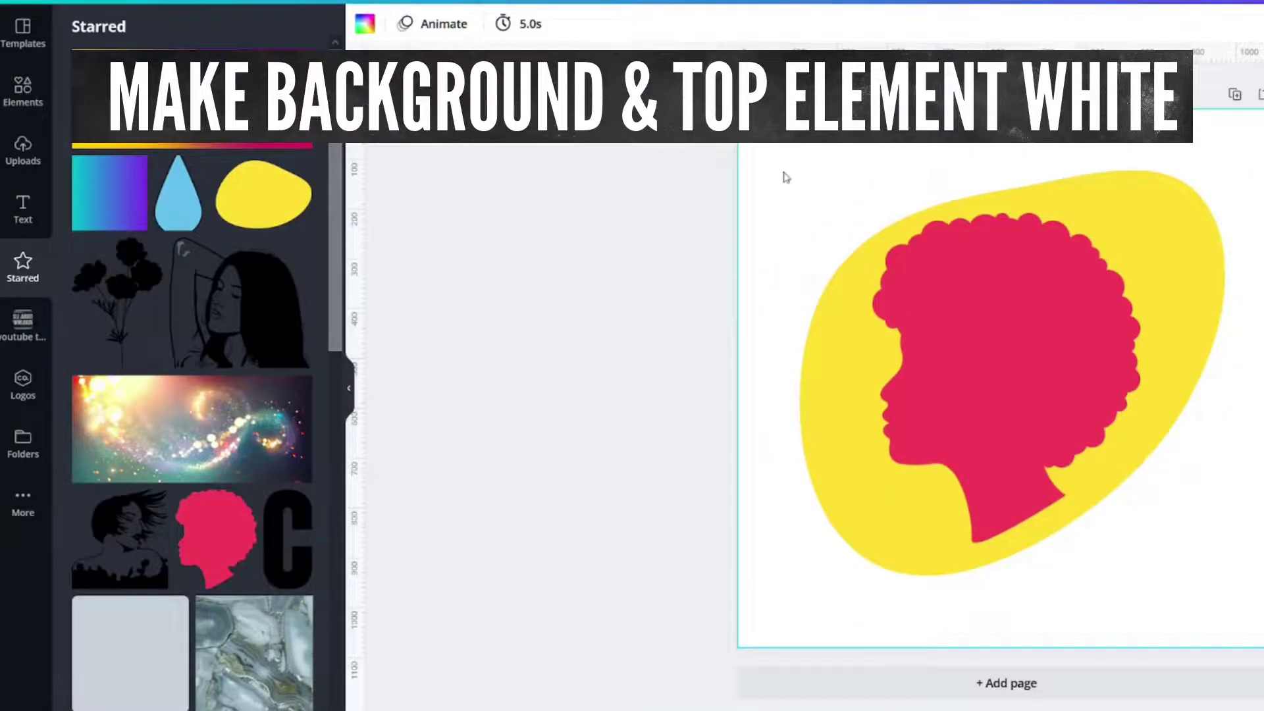
# - Turn the red head silhouette white
pyautogui.click(1006, 360)
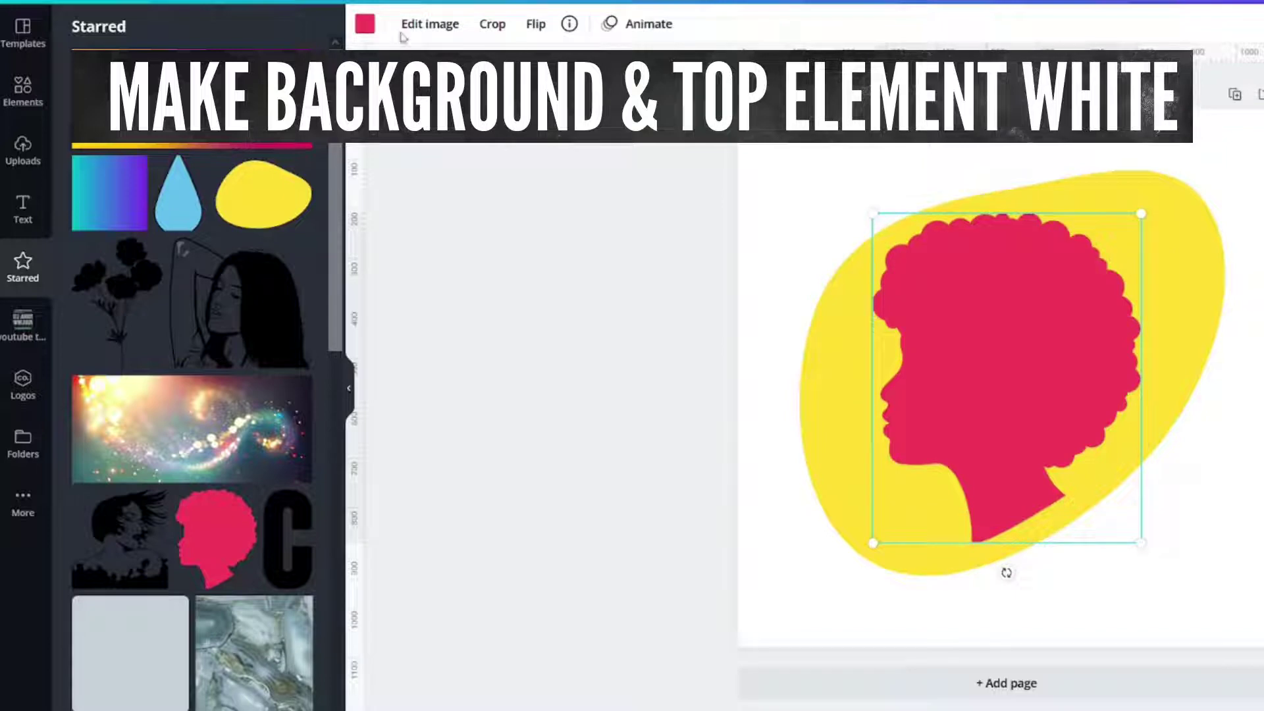
pyautogui.click(365, 24)
pyautogui.click(216, 107)
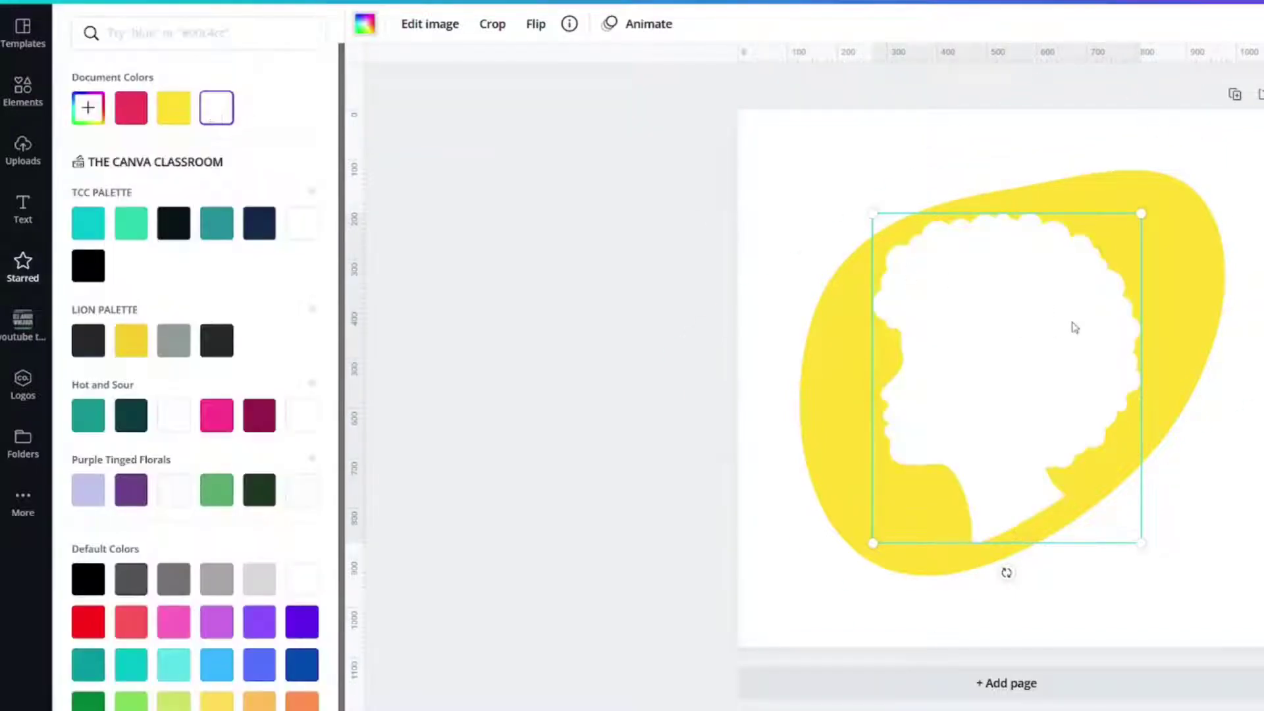
pyautogui.click(1247, 197)
# - Colour the blob dark brown #2B1511, download the design as PNG, and add a blank page
pyautogui.click(1188, 216)
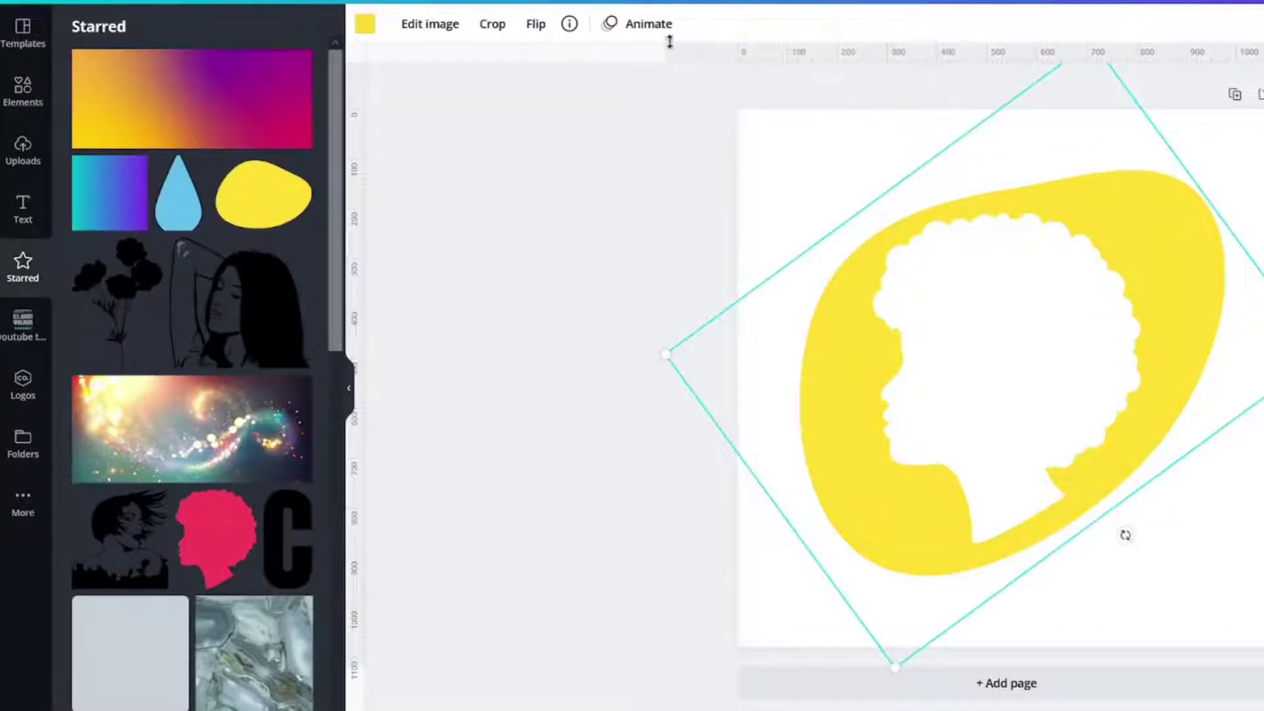
pyautogui.click(364, 23)
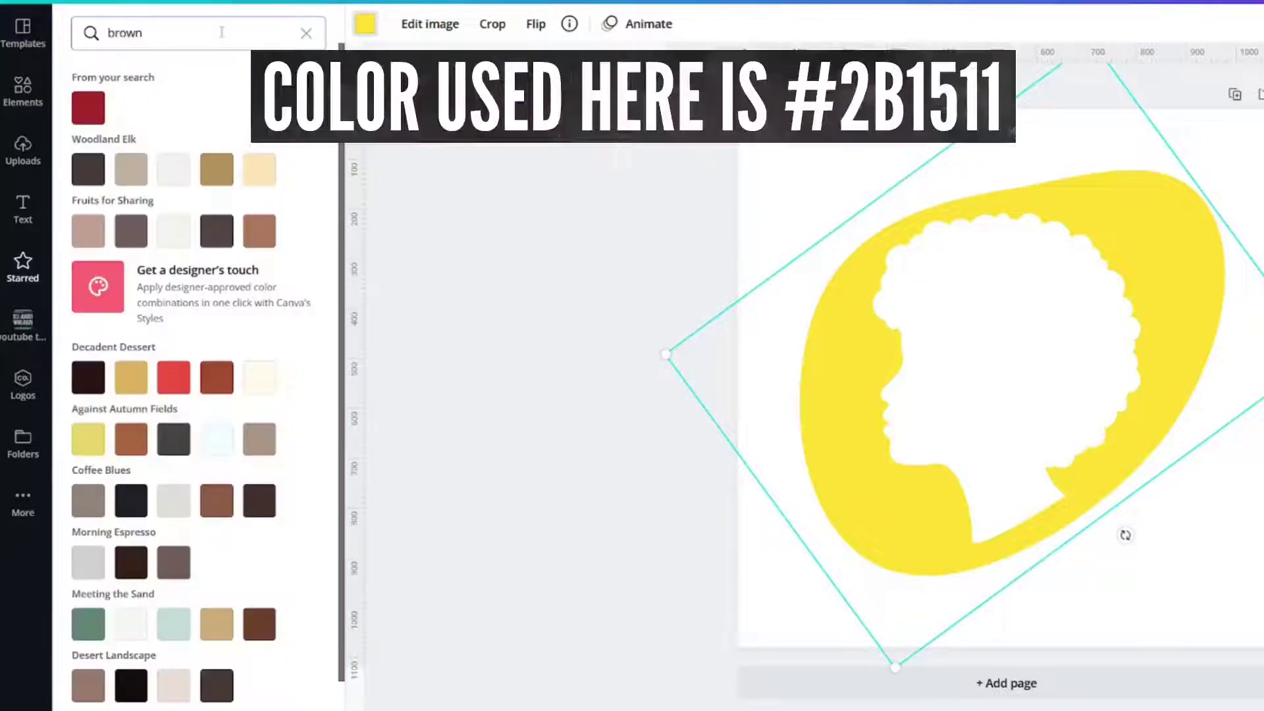
pyautogui.click(94, 386)
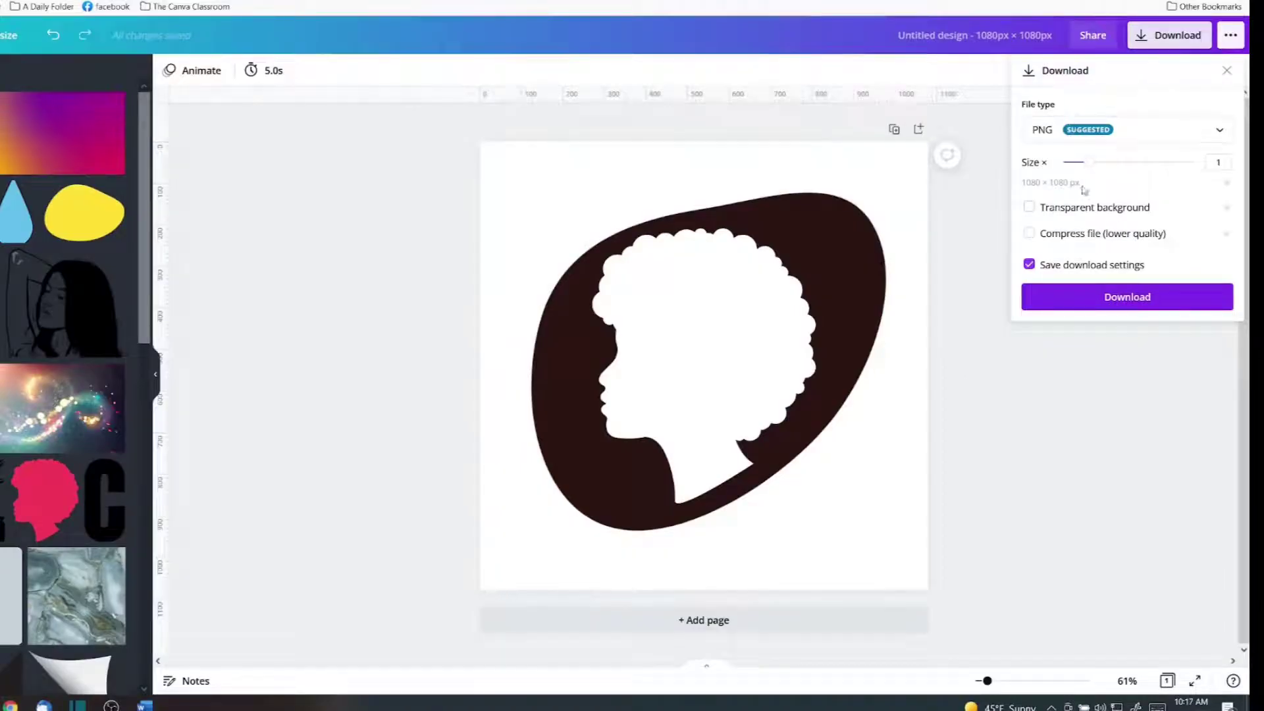
pyautogui.click(1130, 298)
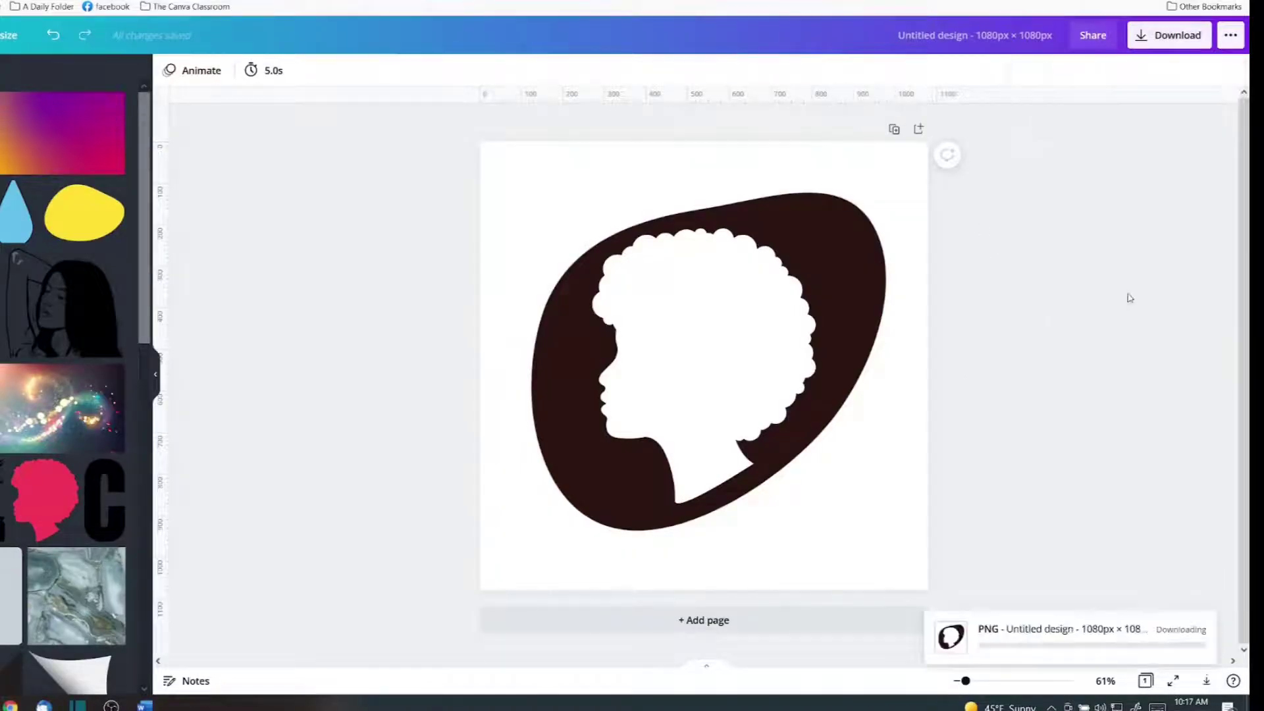
pyautogui.click(643, 619)
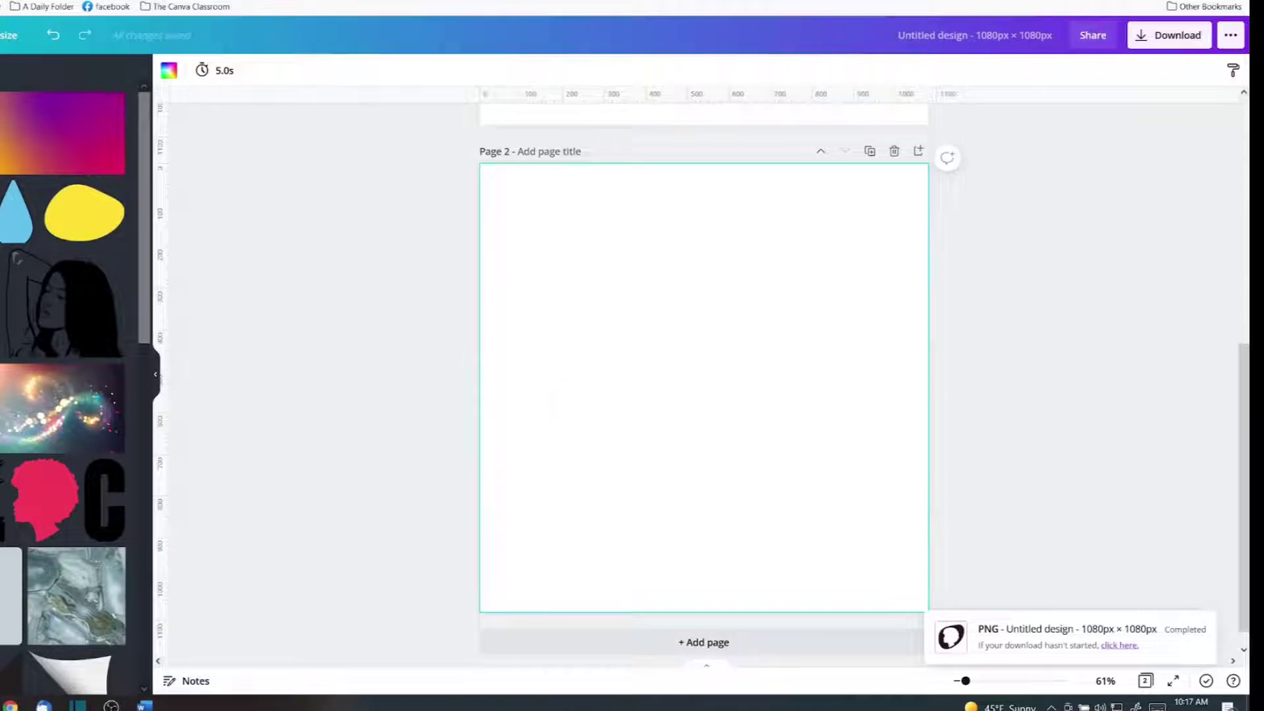
# - Upload Untitled design(31).png and place it enlarged and centred on Page 2
pyautogui.click(20, 239)
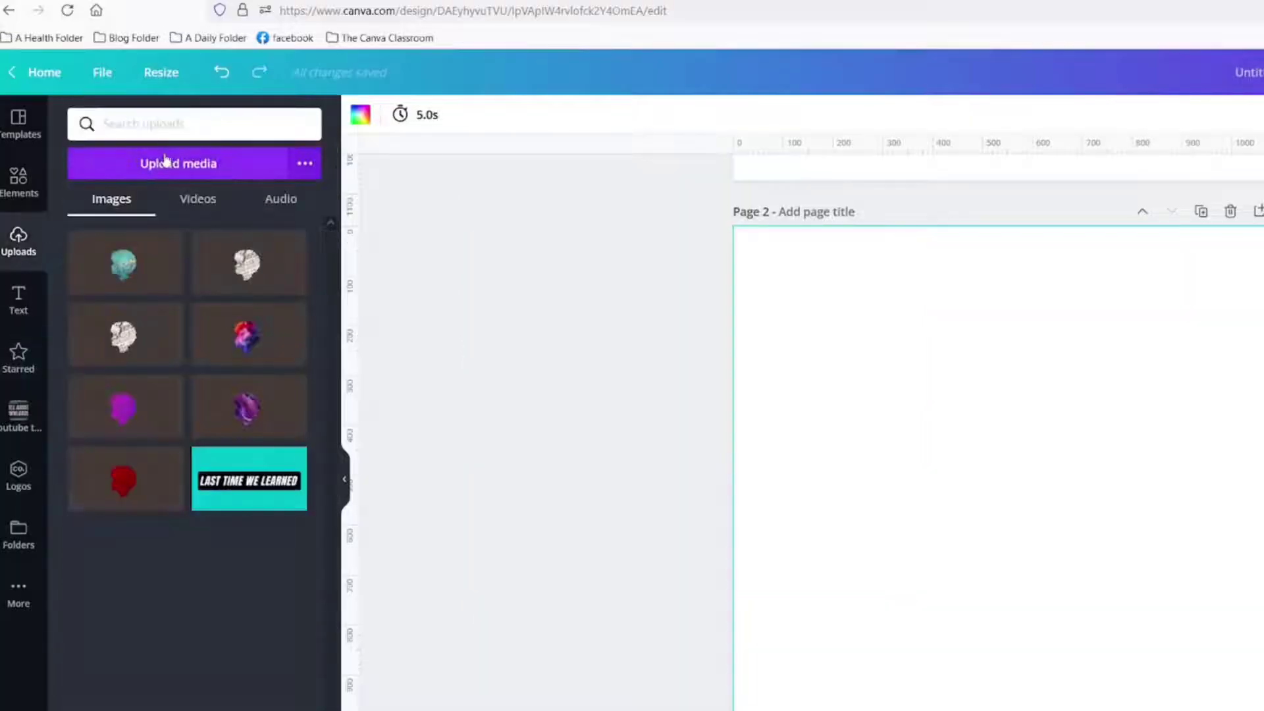
pyautogui.click(164, 170)
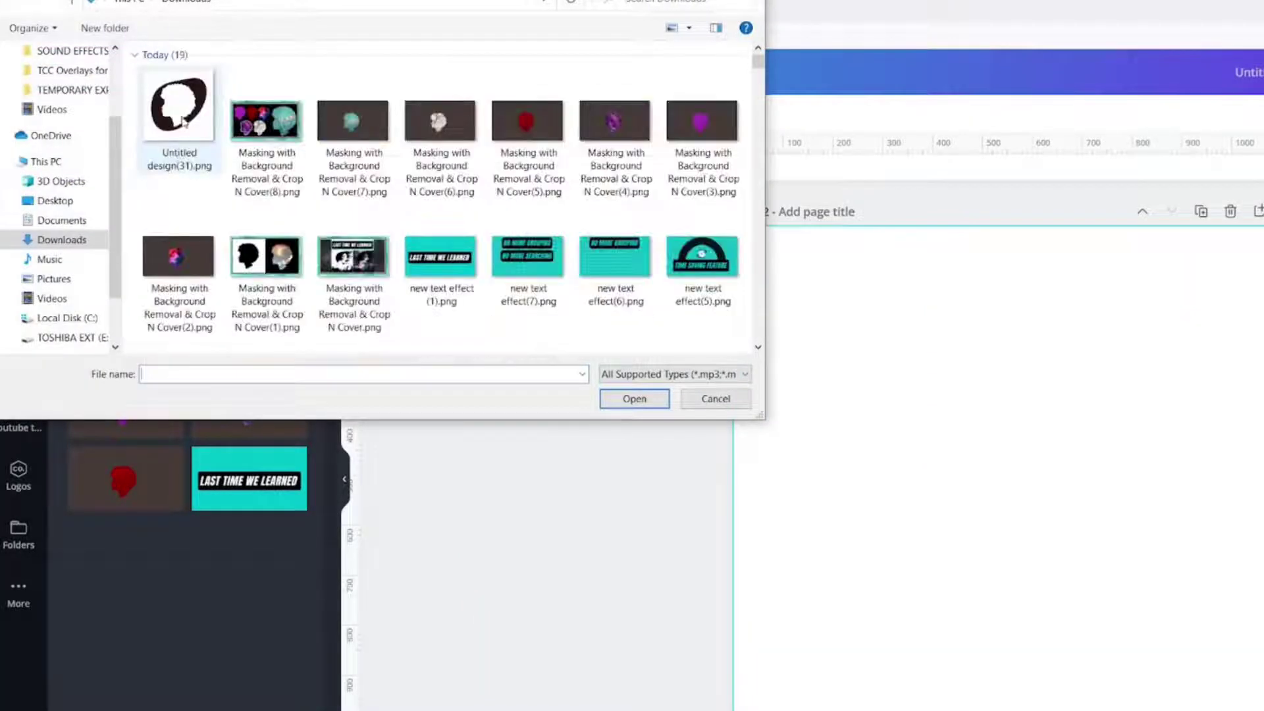
pyautogui.doubleClick(179, 115)
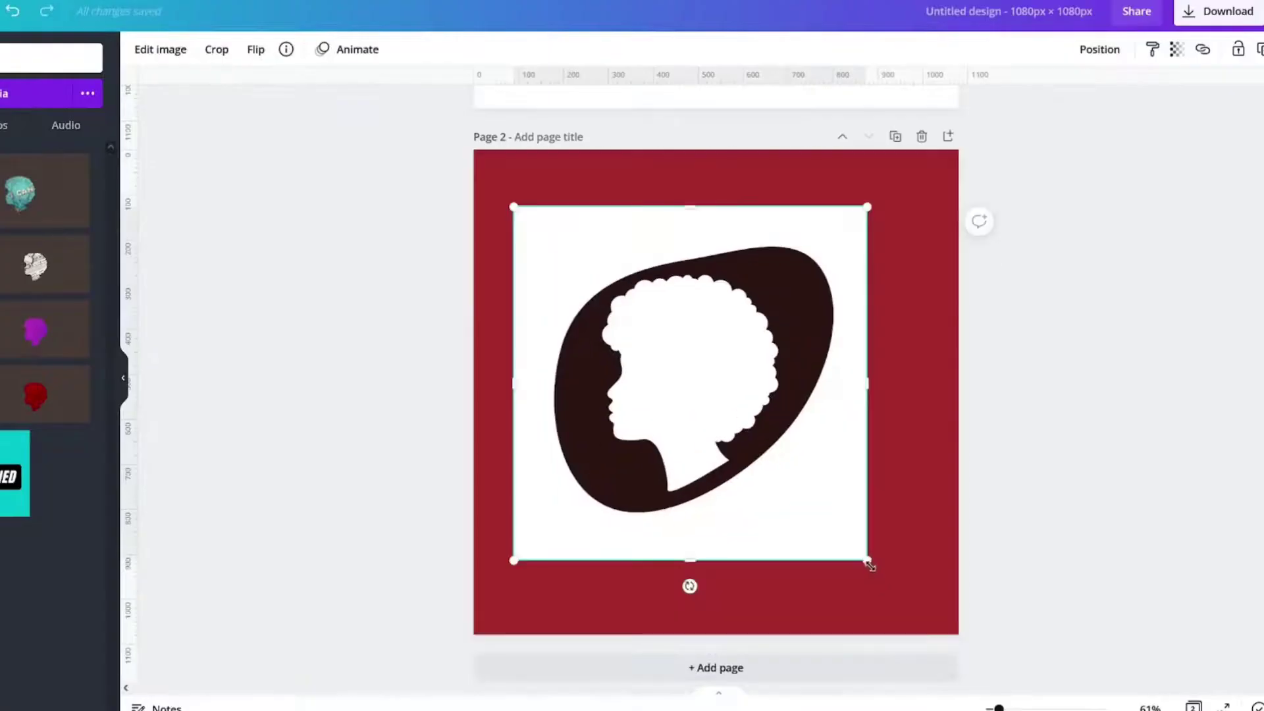
pyautogui.moveTo(869, 565); pyautogui.dragTo(915, 609)
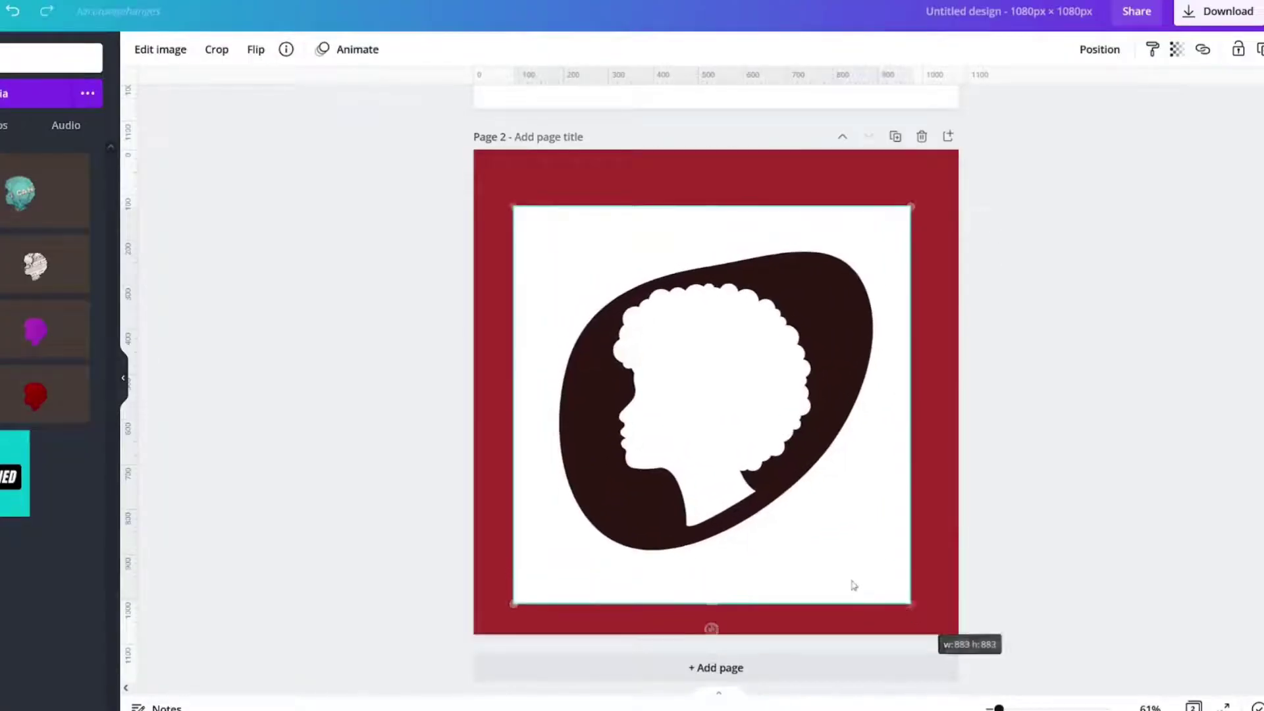
pyautogui.moveTo(820, 548); pyautogui.dragTo(818, 533)
# - Try removing the image's white background with Edit image > Background Remover
pyautogui.click(162, 49)
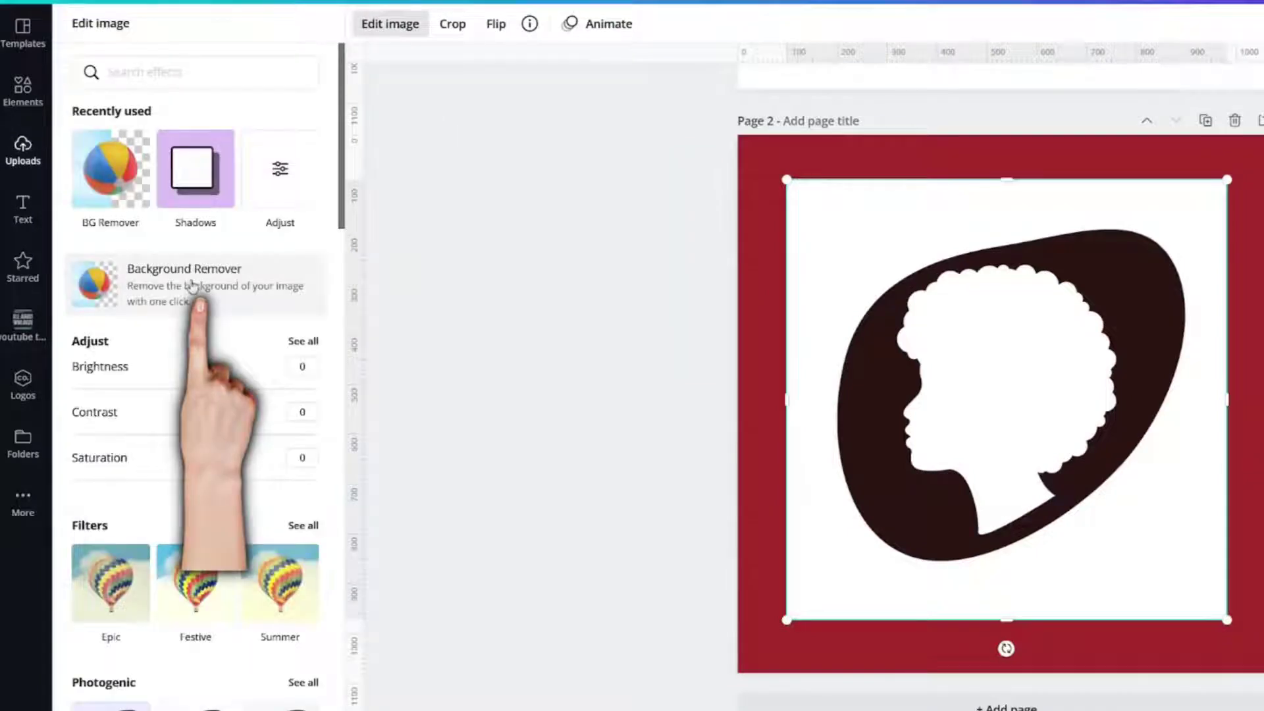
pyautogui.click(191, 285)
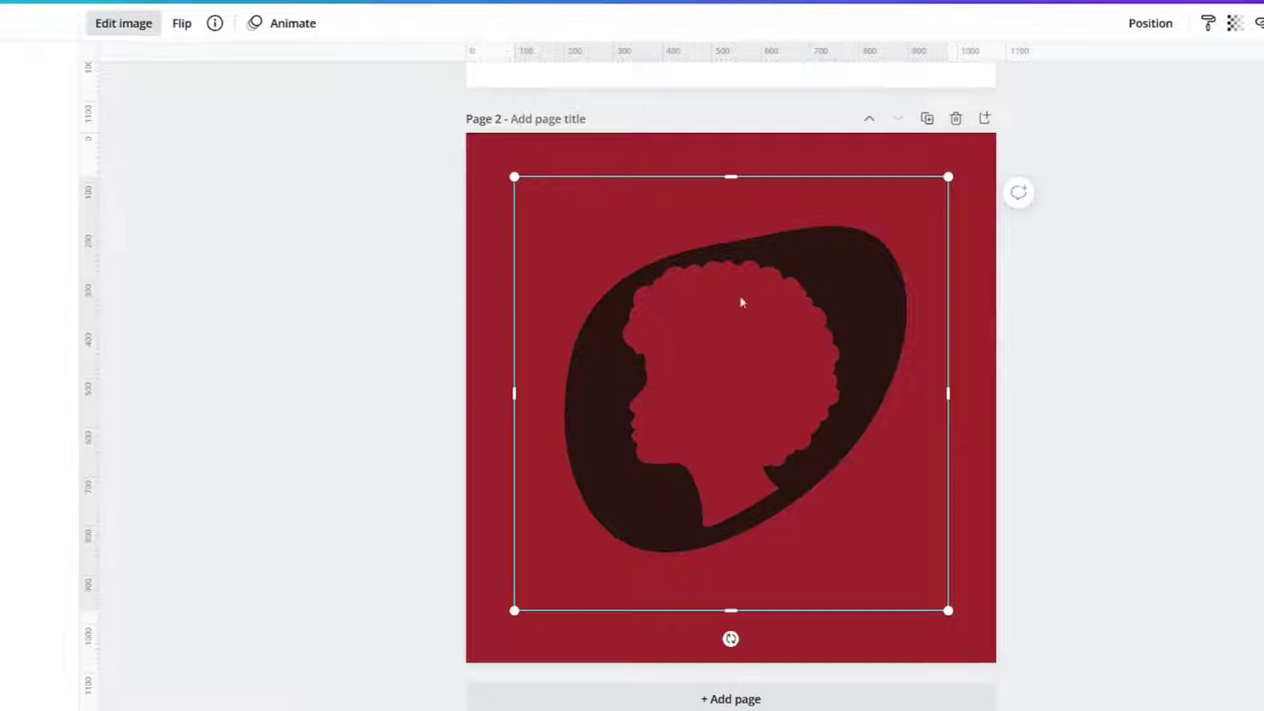
pyautogui.moveTo(703, 406); pyautogui.dragTo(717, 367)
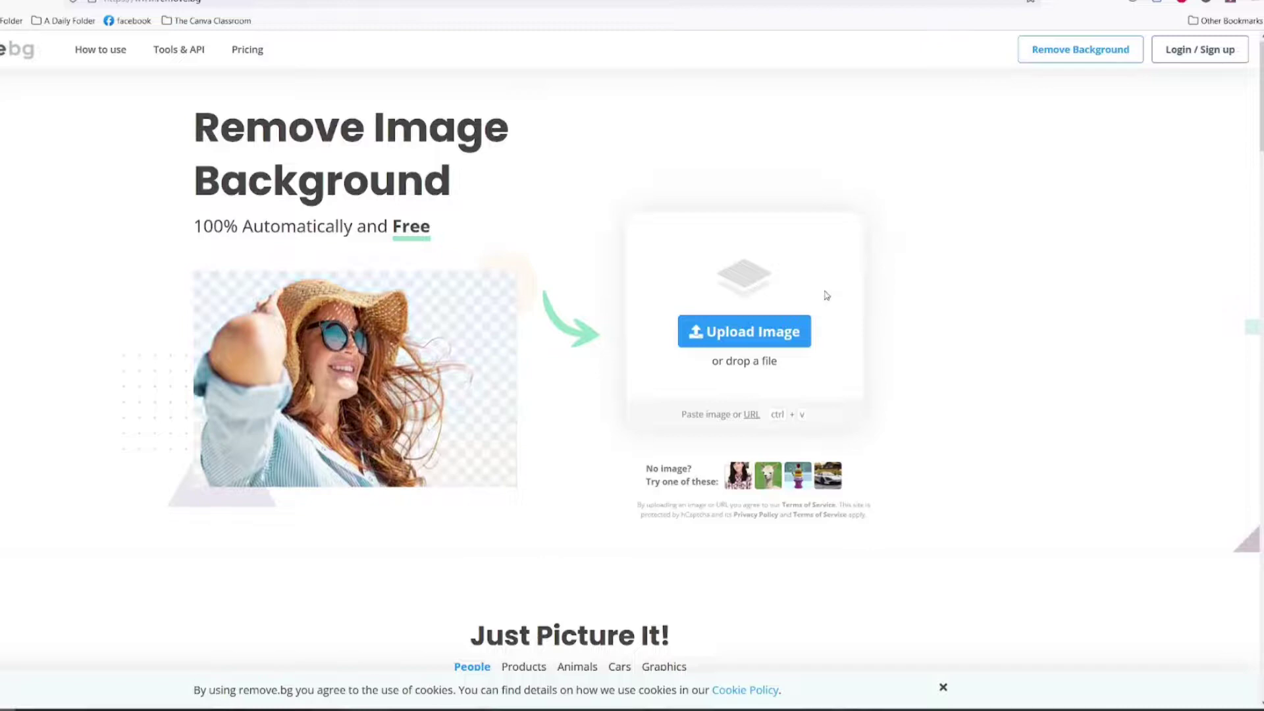
# - Upload Untitled design(31).png to remove.bg and download the transparent-background result
pyautogui.click(766, 332)
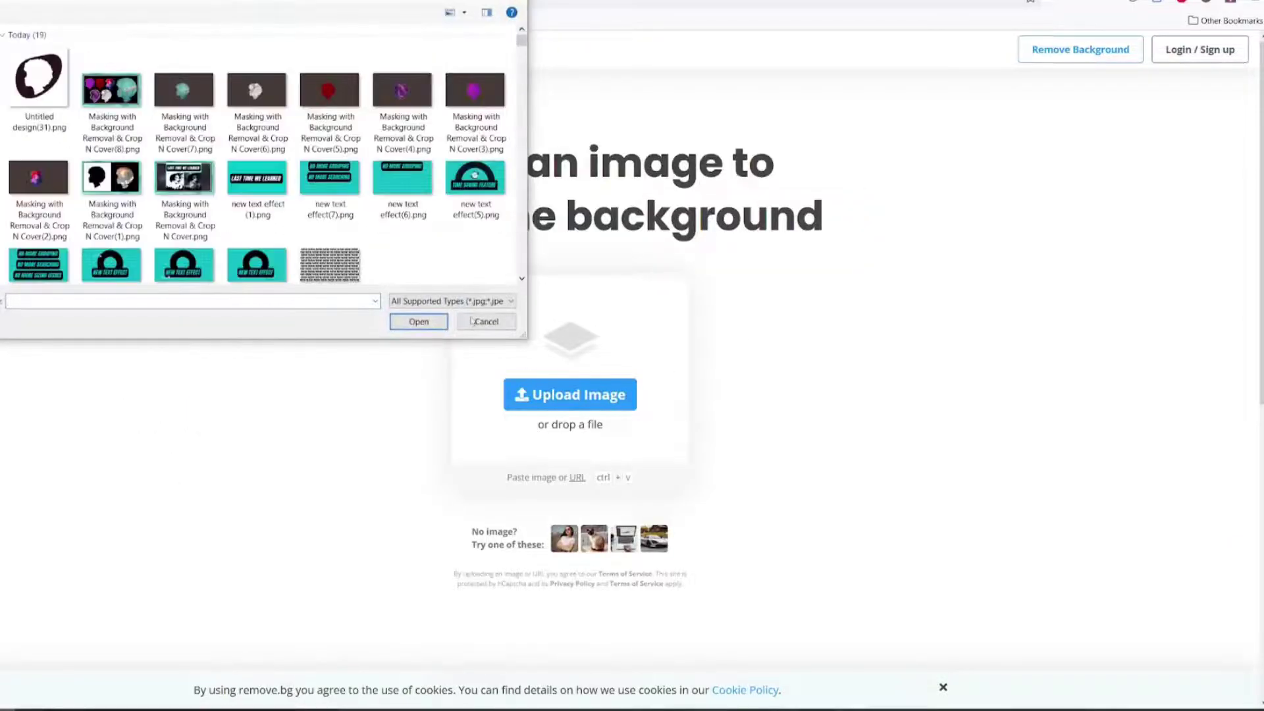
pyautogui.doubleClick(31, 85)
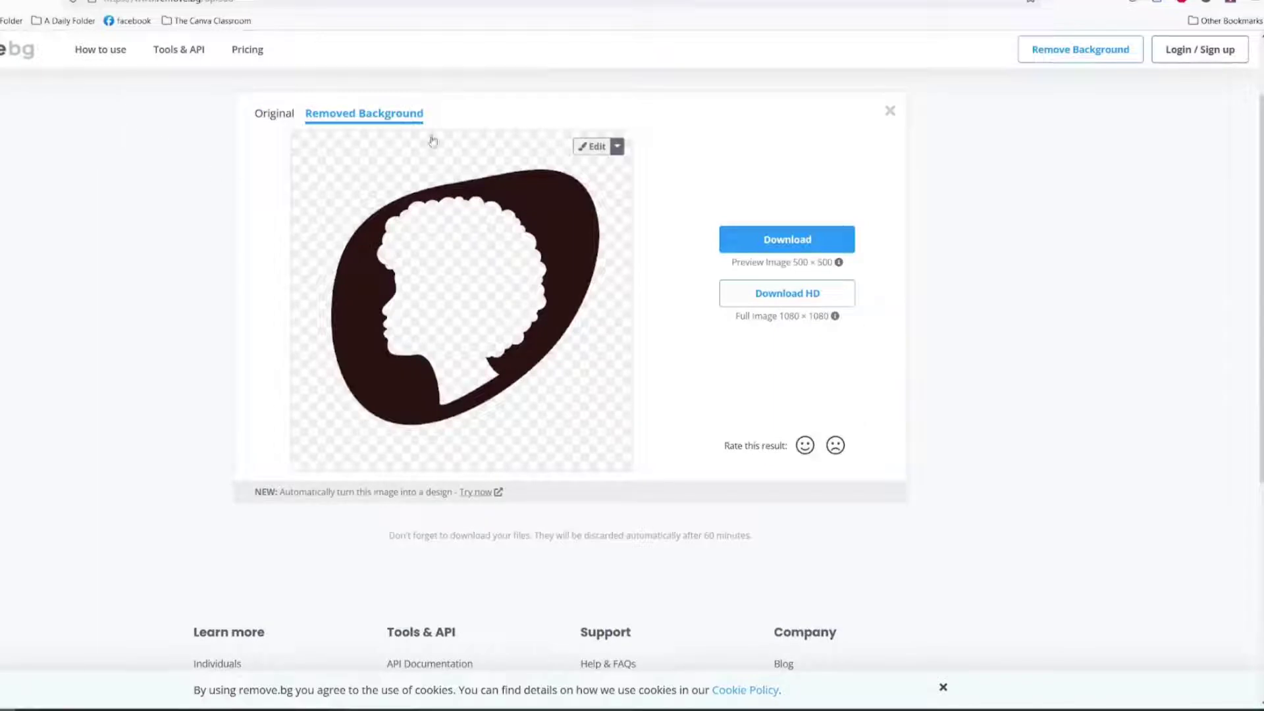
pyautogui.click(780, 242)
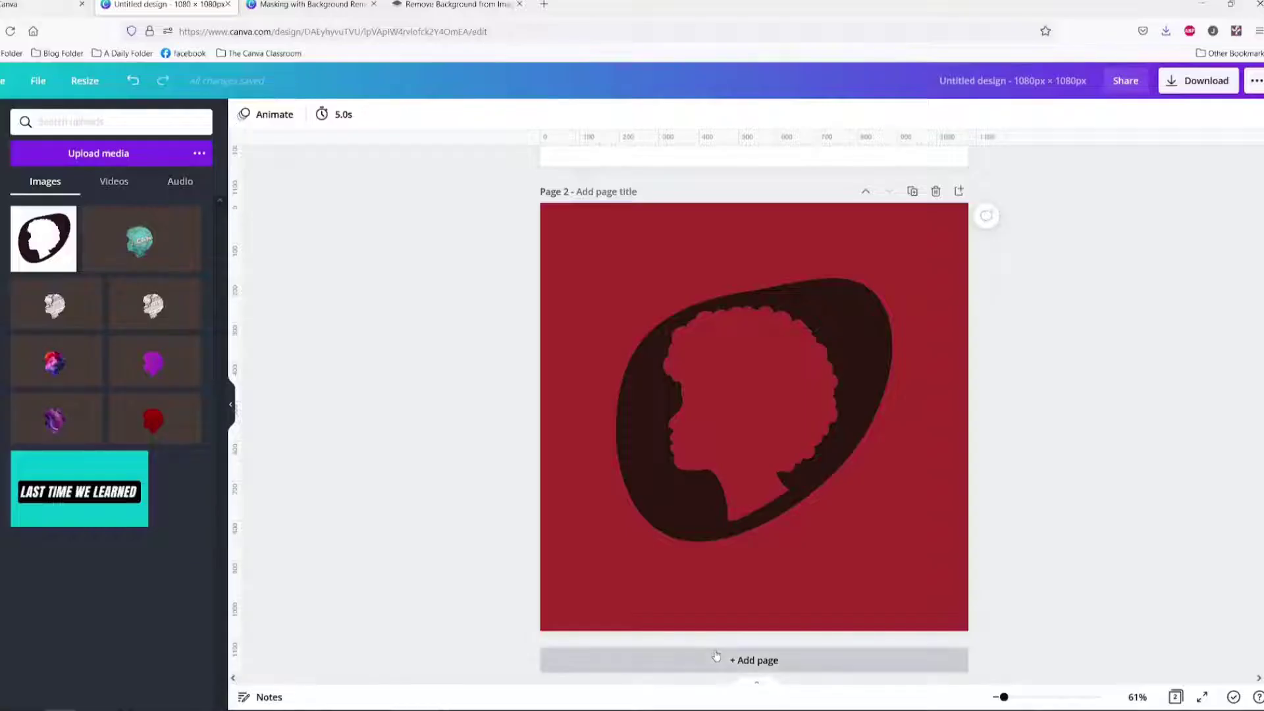
# - Upload the background-free blob PNG onto the red page and scroll through to inspect its cutout
pyautogui.scroll(-5, 708, 606)
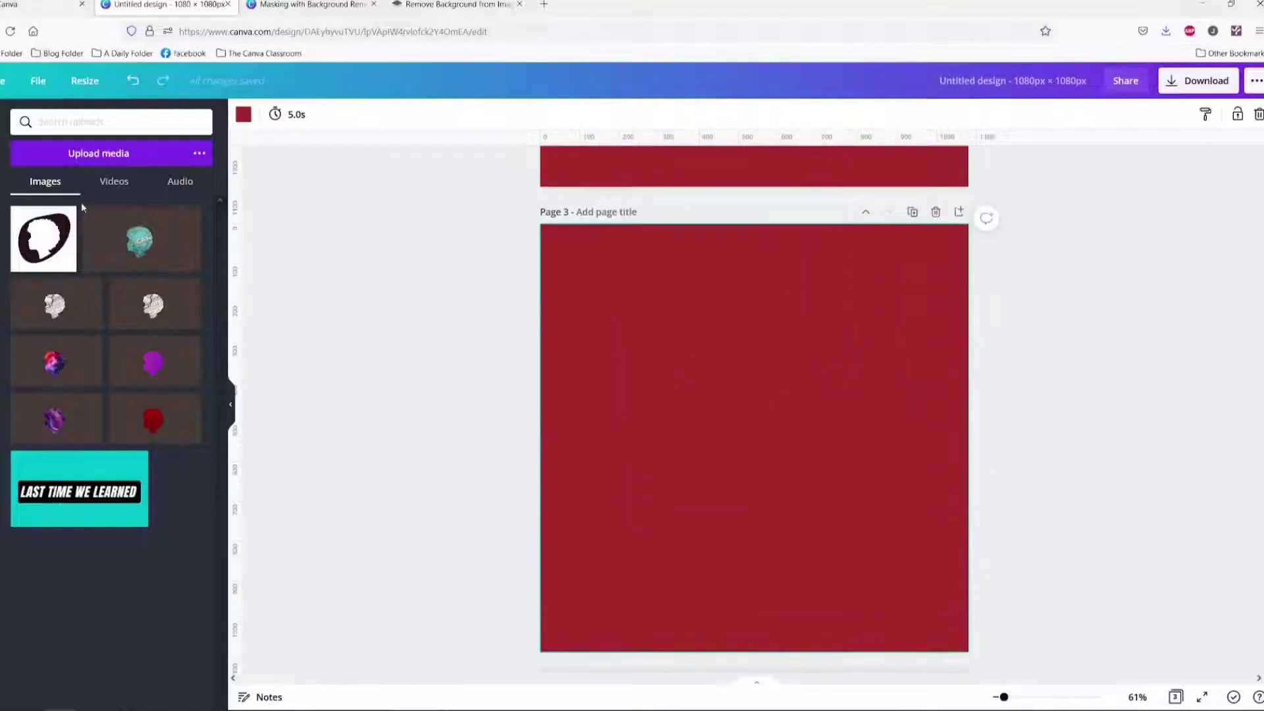
pyautogui.click(99, 153)
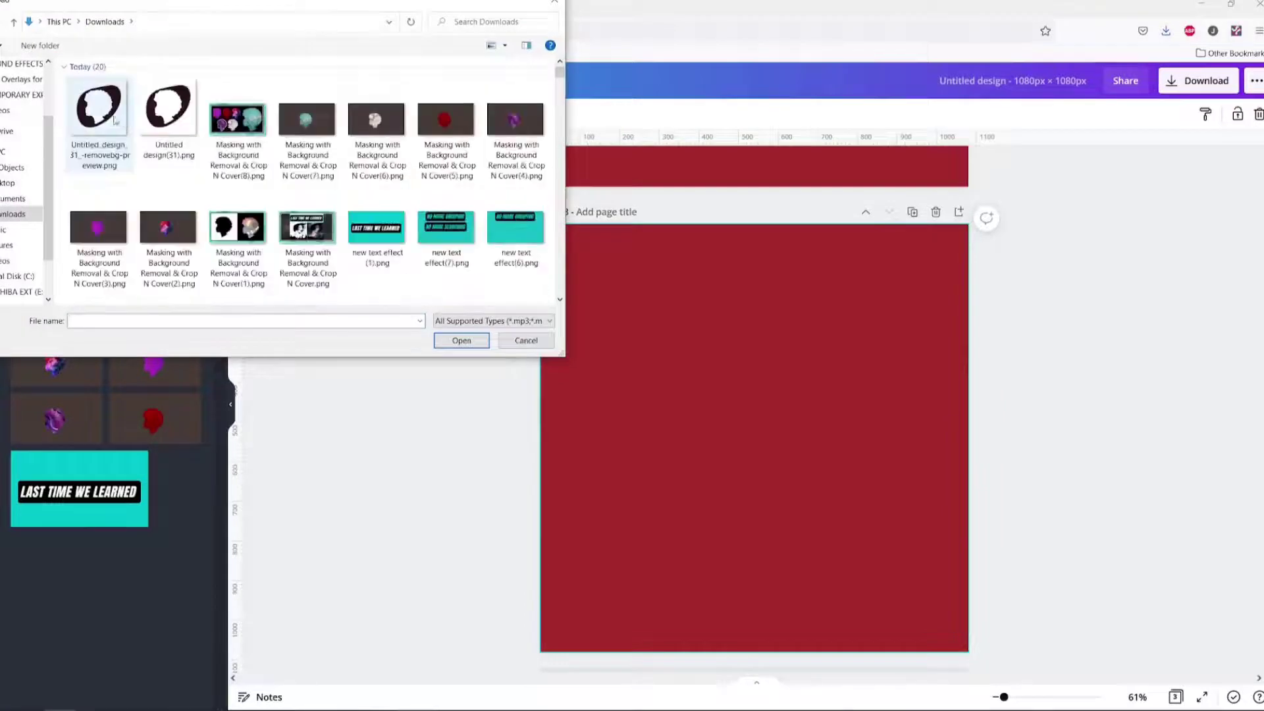
pyautogui.doubleClick(114, 120)
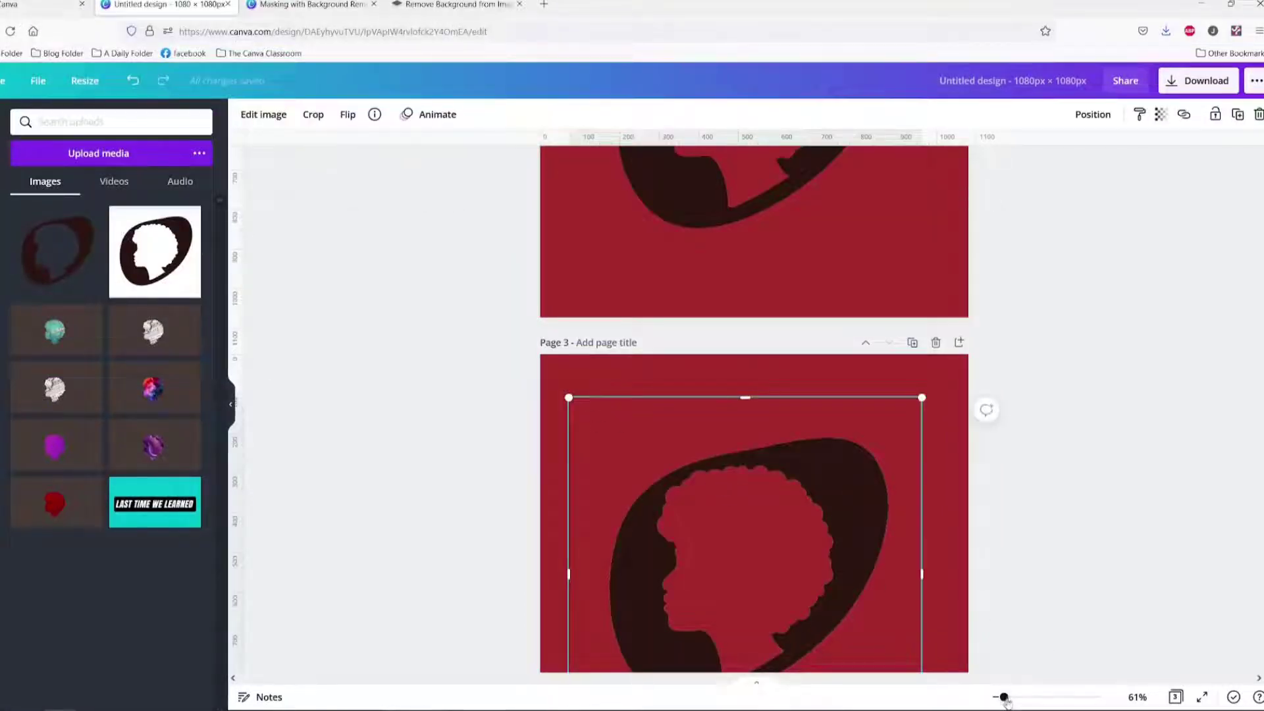
pyautogui.moveTo(1005, 698); pyautogui.dragTo(1039, 698)
pyautogui.scroll(-3, 838, 586)
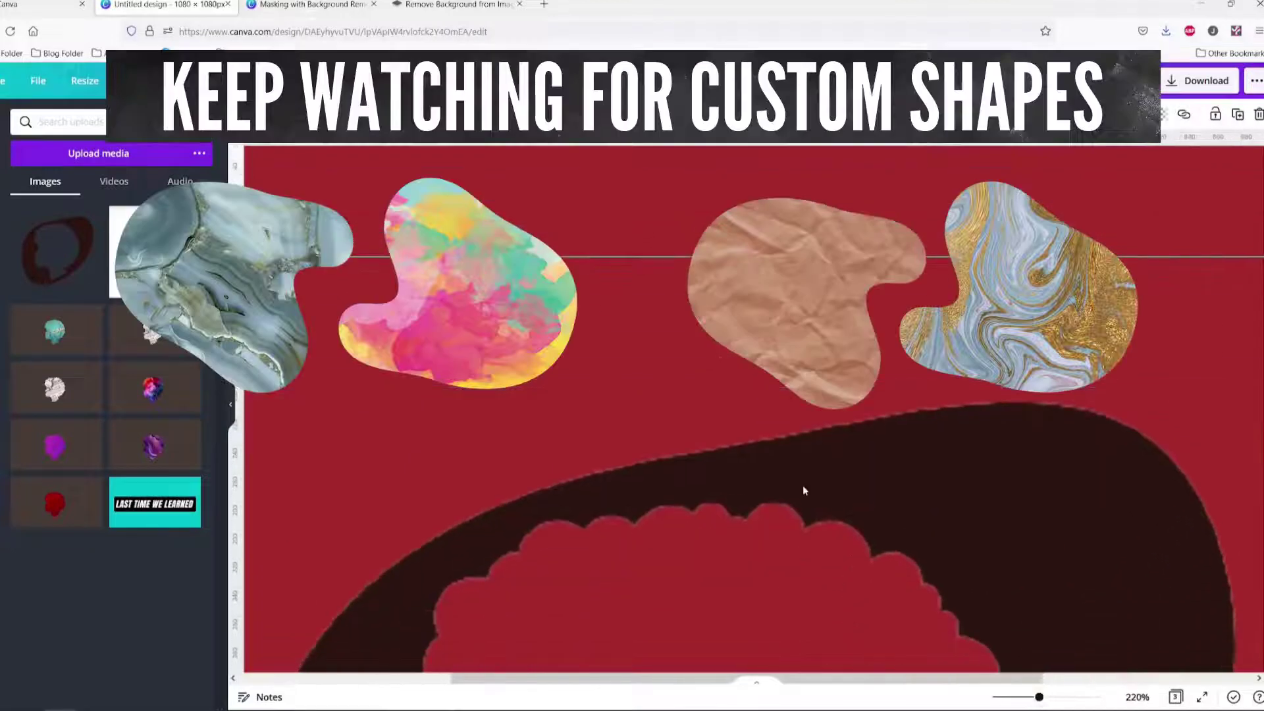
pyautogui.scroll(-2, 671, 487)
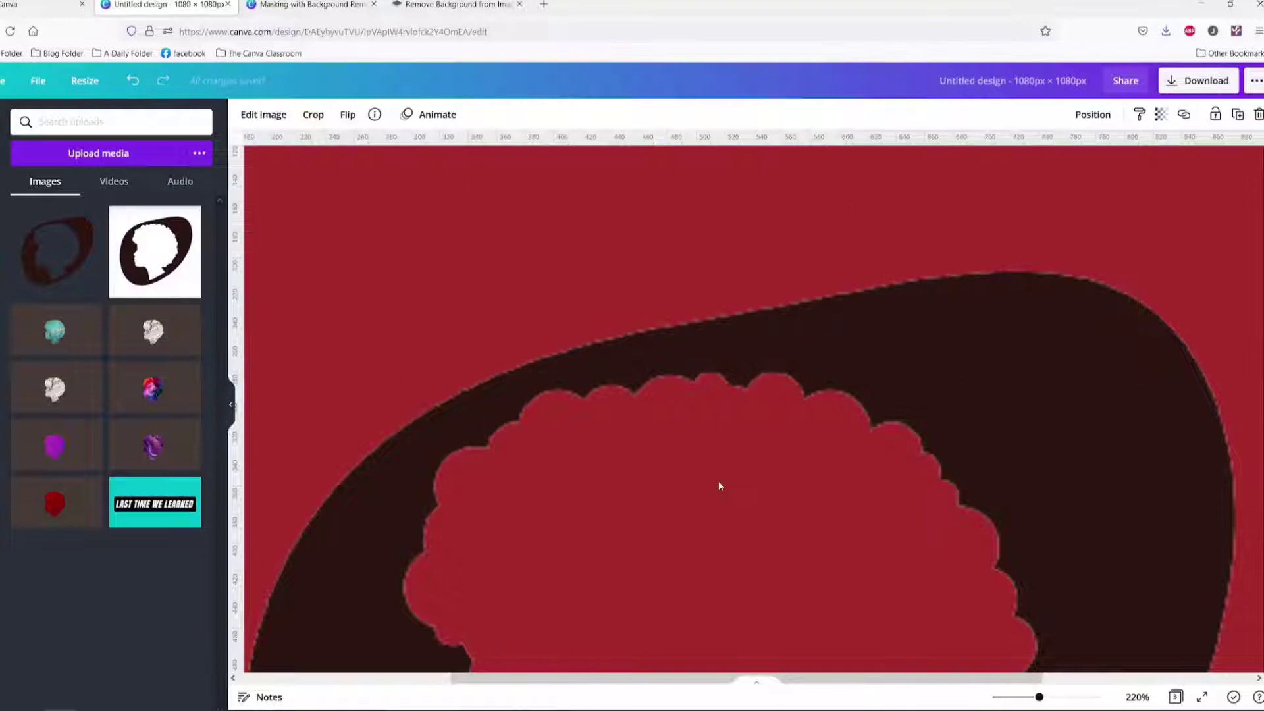
pyautogui.scroll(-10, 720, 486)
pyautogui.scroll(6, 719, 486)
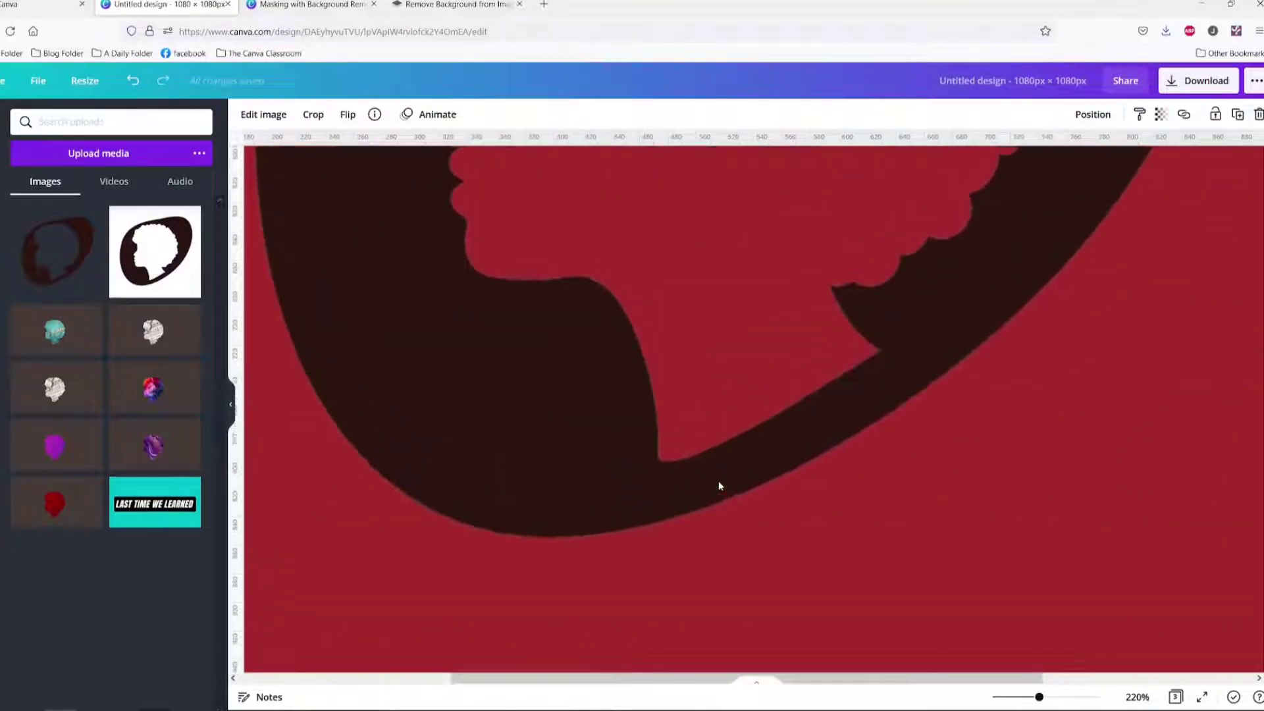
pyautogui.keyDown('ctrl'); pyautogui.scroll(-5, 548, 447); pyautogui.keyUp('ctrl')
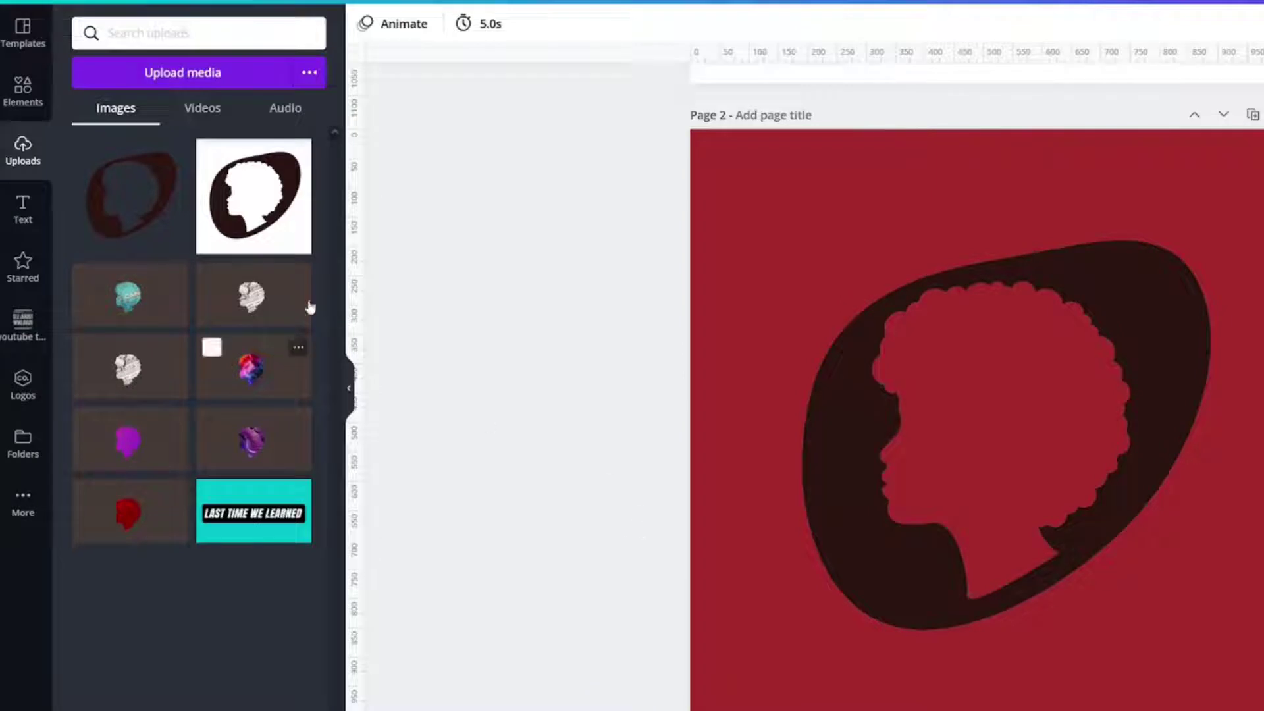
# - Add the lightbulb photo from Elements and resize it to cover the head area
pyautogui.click(27, 92)
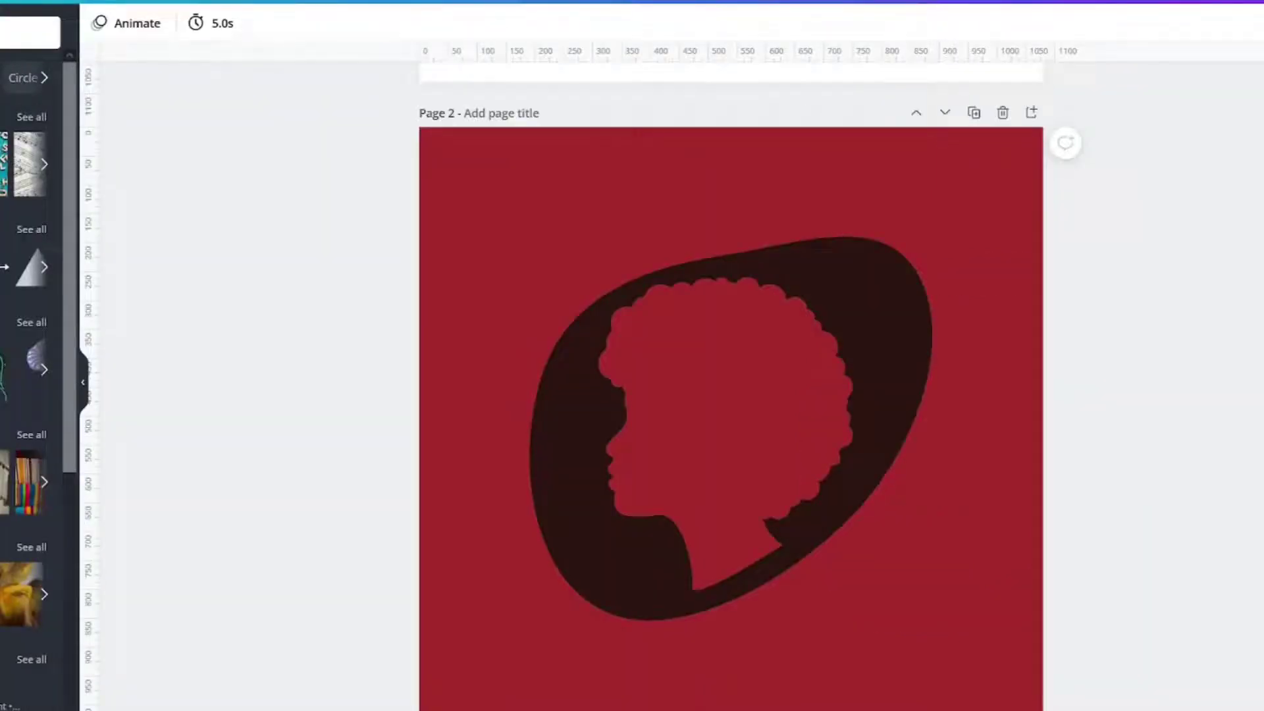
pyautogui.click(23, 482)
pyautogui.moveTo(698, 381); pyautogui.dragTo(748, 369)
pyautogui.moveTo(786, 598); pyautogui.dragTo(788, 696)
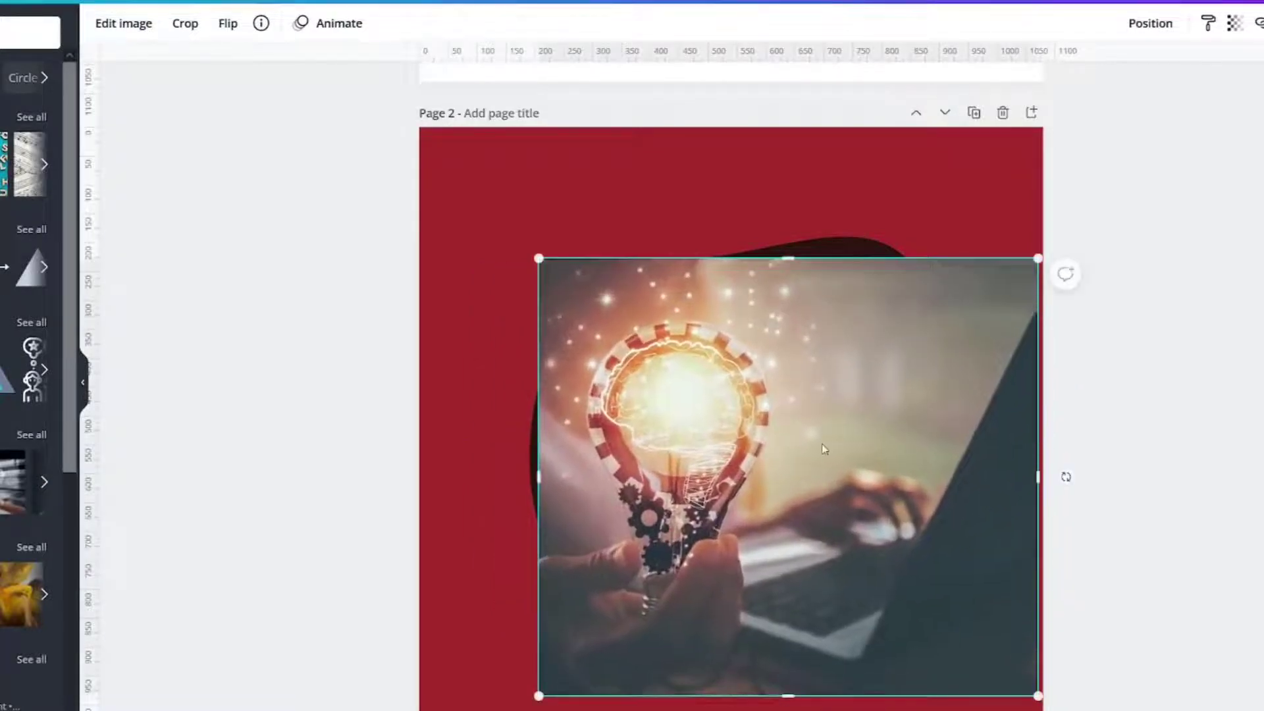
pyautogui.moveTo(822, 447); pyautogui.dragTo(827, 431)
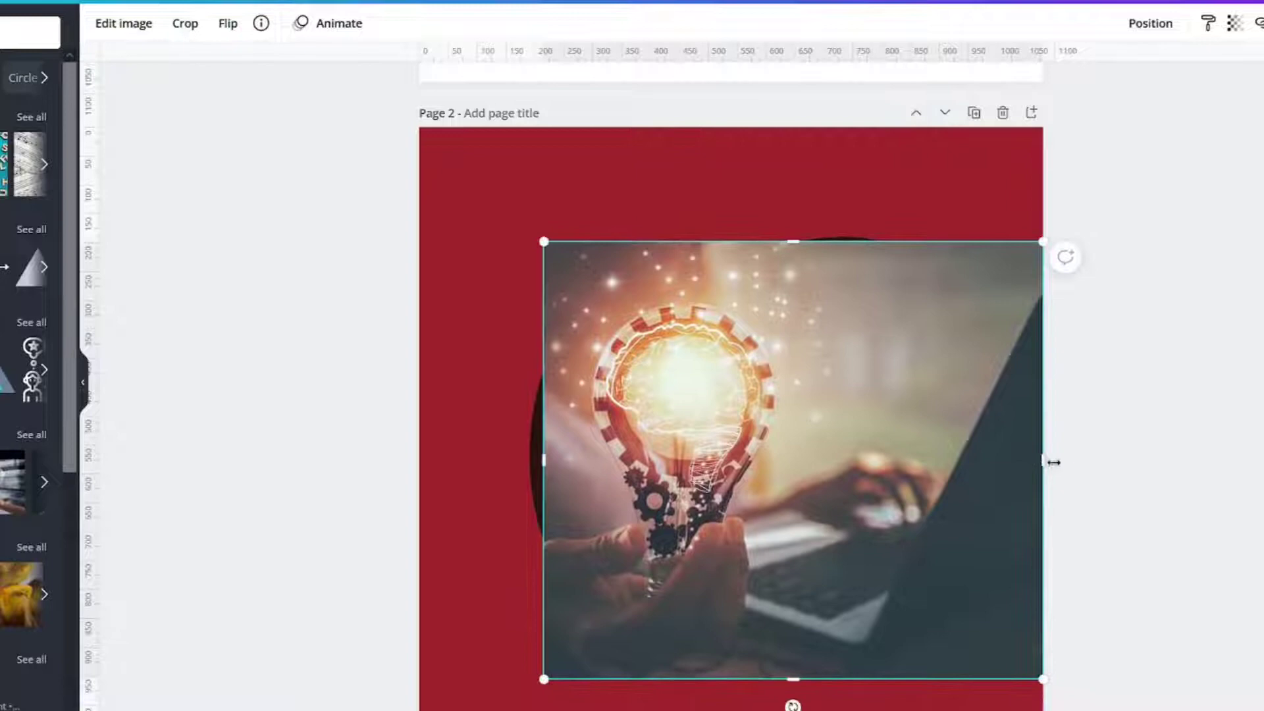
pyautogui.moveTo(1040, 461); pyautogui.dragTo(865, 467)
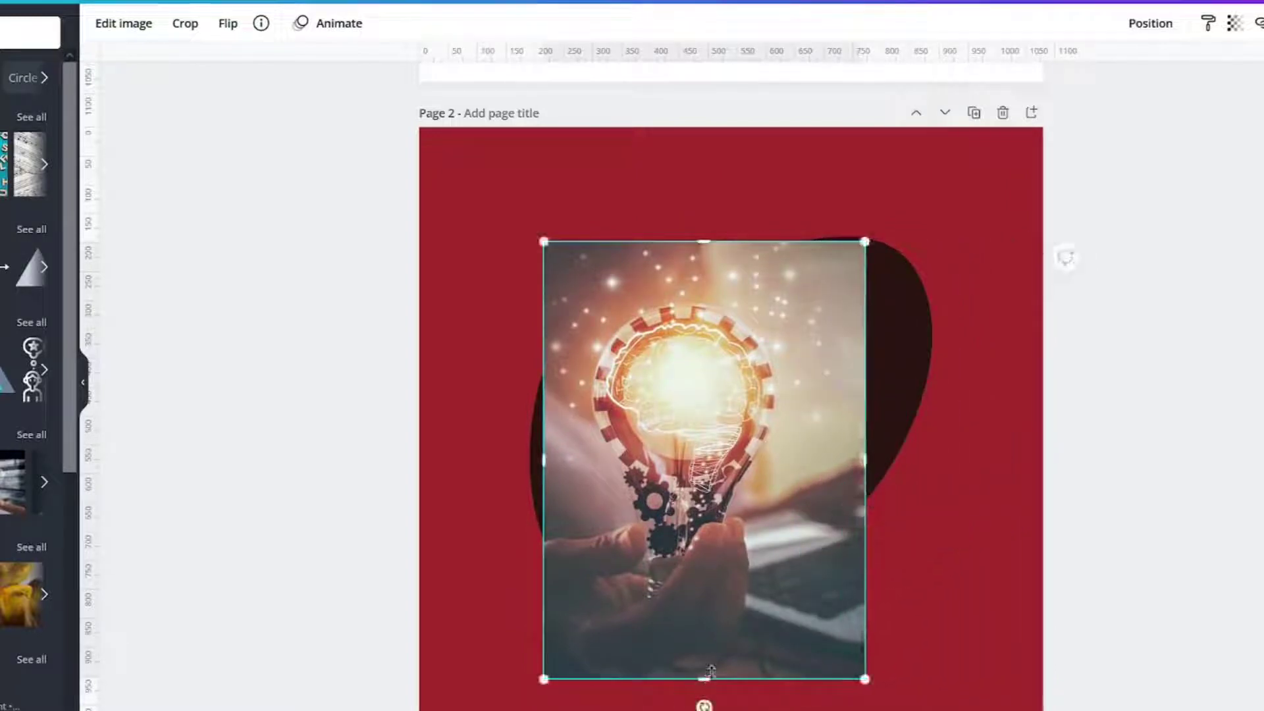
pyautogui.moveTo(704, 678); pyautogui.dragTo(704, 598)
pyautogui.moveTo(704, 241); pyautogui.dragTo(705, 272)
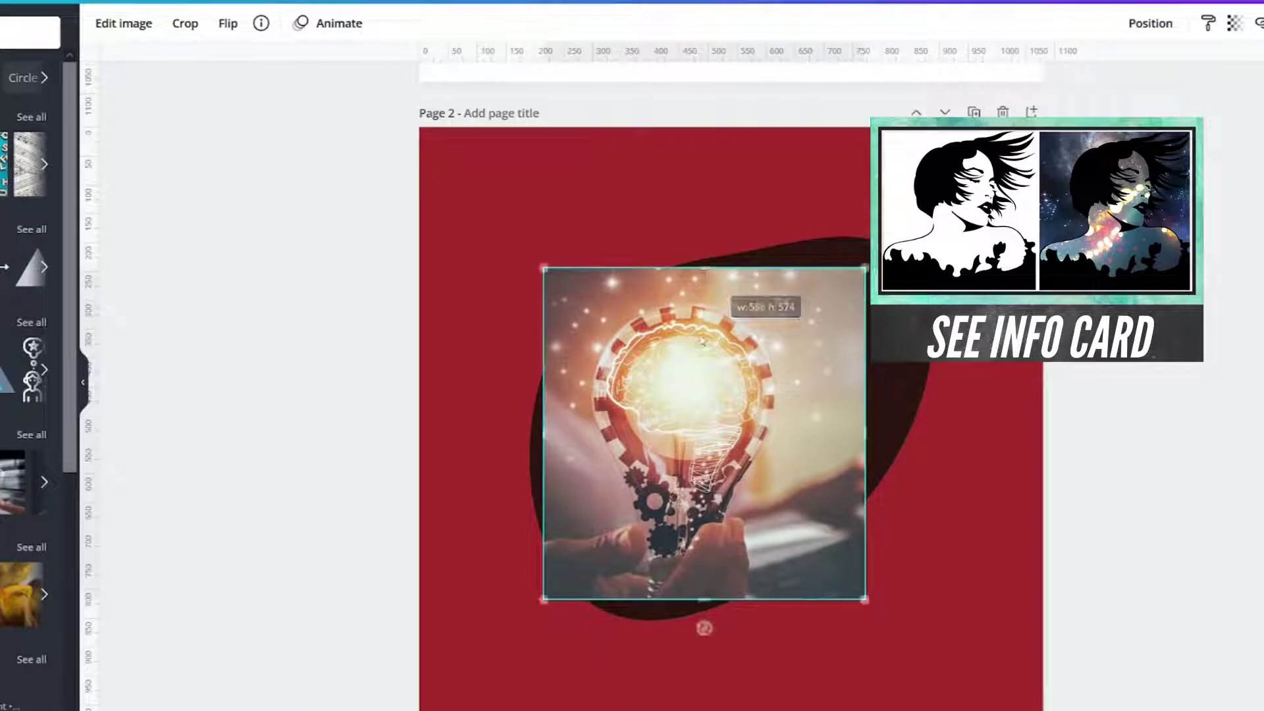
# - Send the lightbulb photo behind the blob, then shift the blob slightly left
pyautogui.rightClick(681, 340)
pyautogui.click(636, 383)
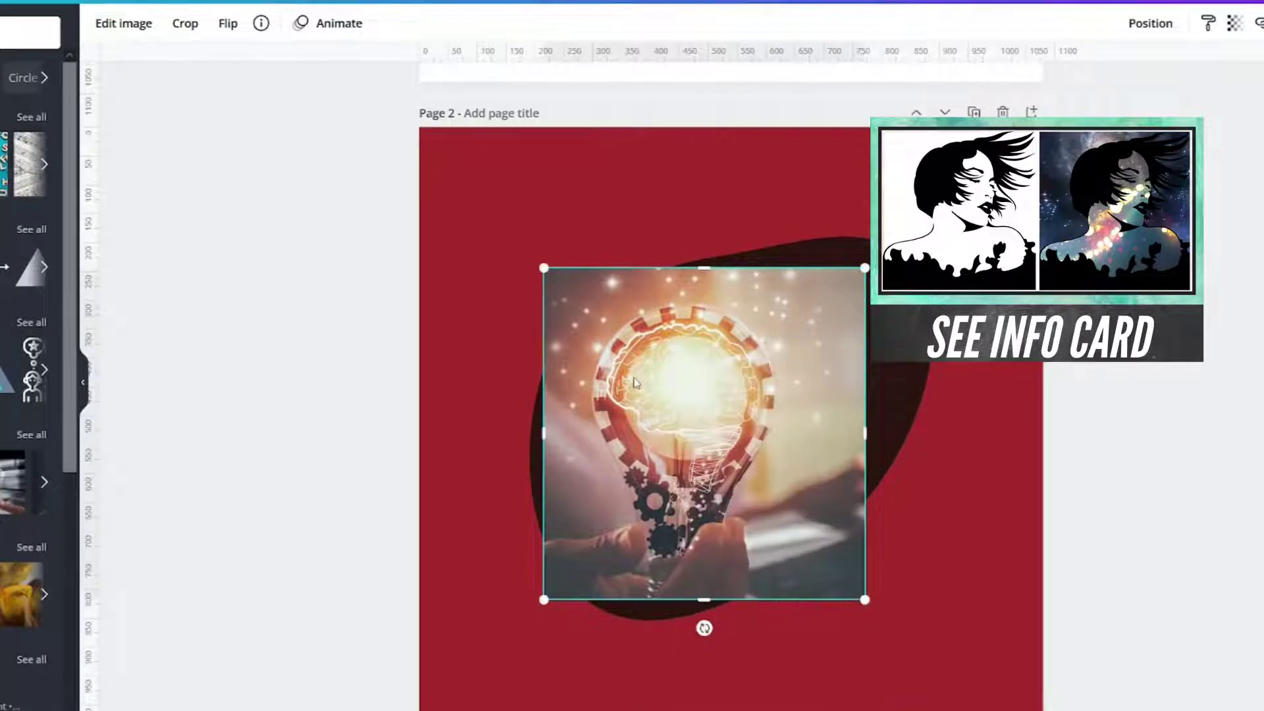
pyautogui.rightClick(636, 383)
pyautogui.click(712, 471)
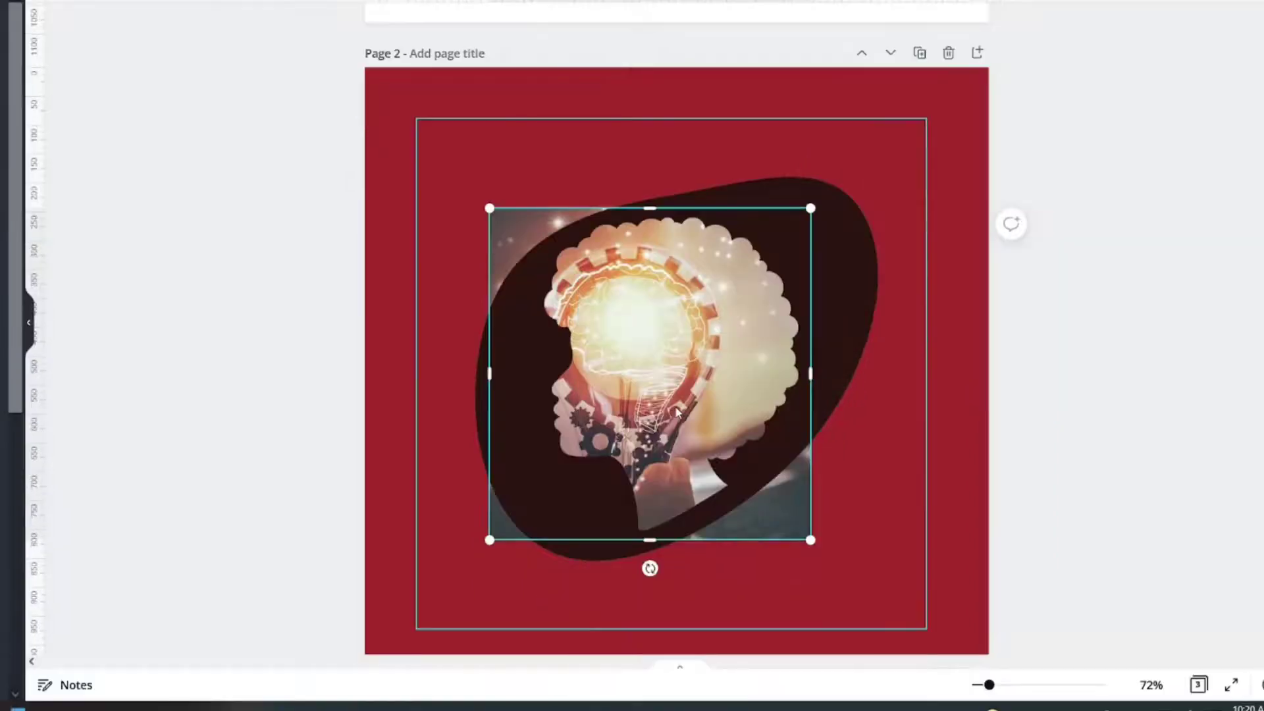
pyautogui.click(404, 329)
pyautogui.moveTo(681, 341); pyautogui.dragTo(642, 346)
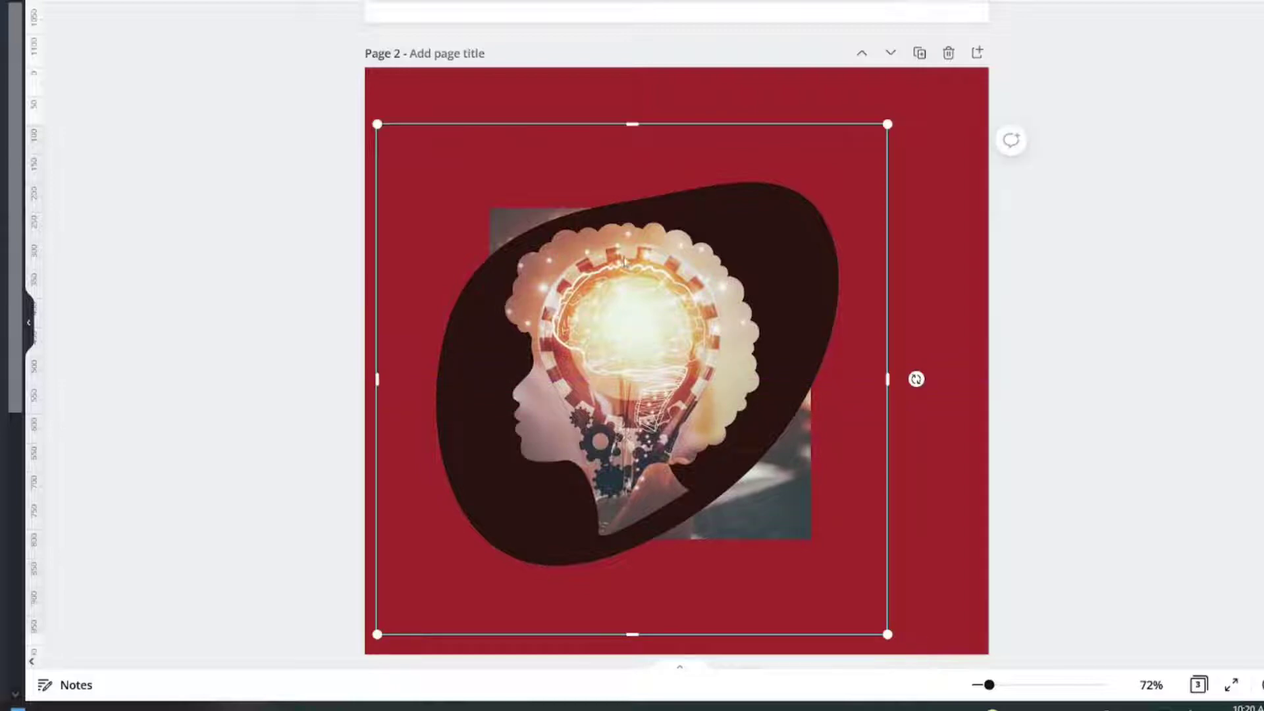
# - Recolour the red page background to the blob's dark brown from Document Colors
pyautogui.click(262, 222)
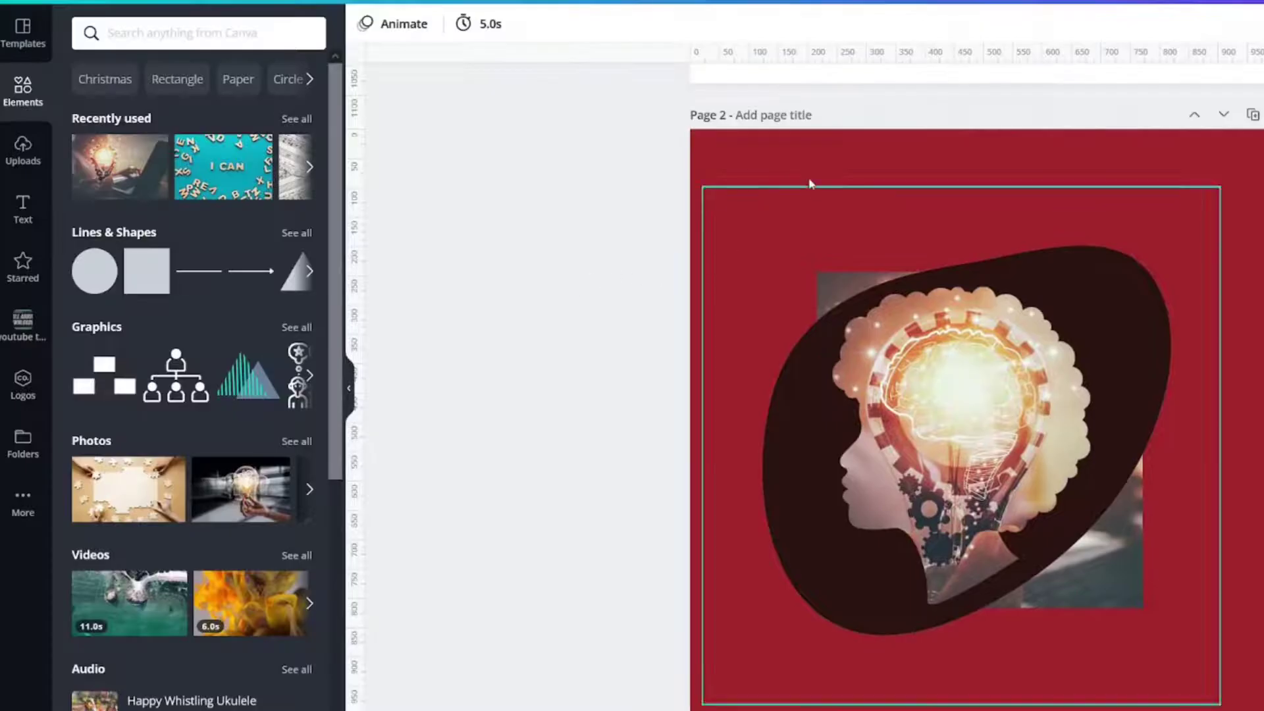
pyautogui.click(490, 108)
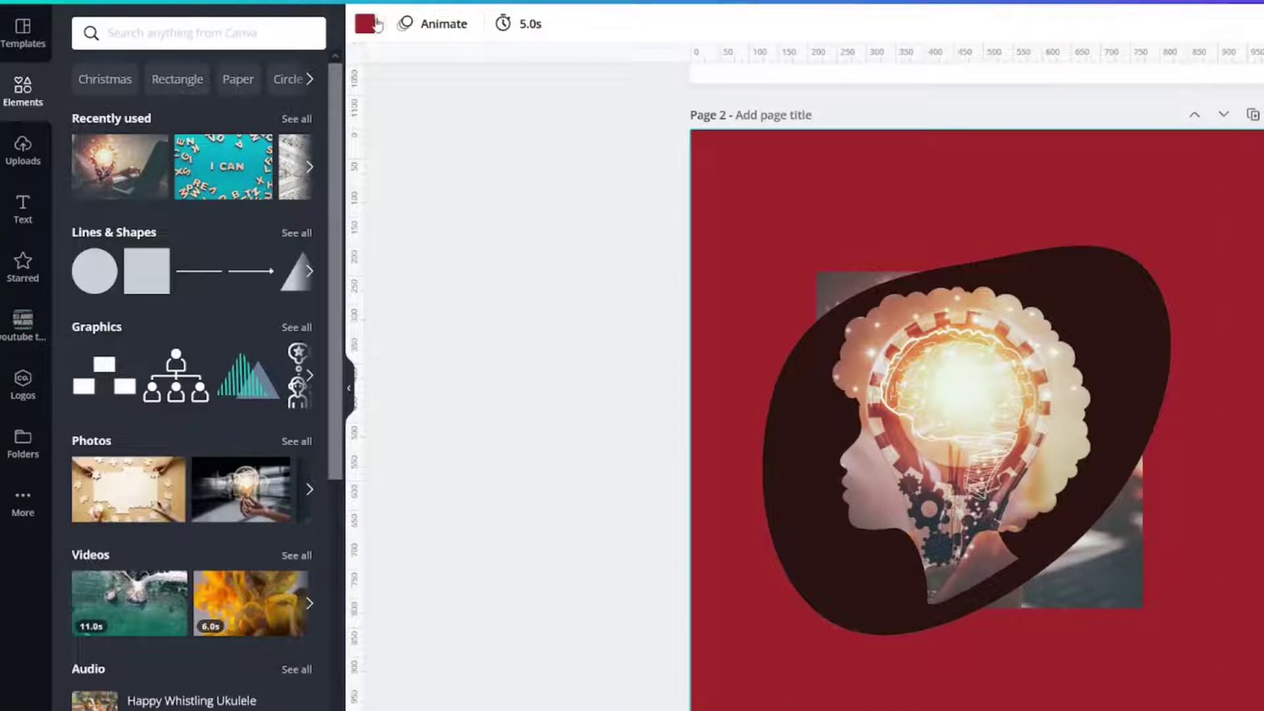
pyautogui.click(374, 24)
pyautogui.click(305, 34)
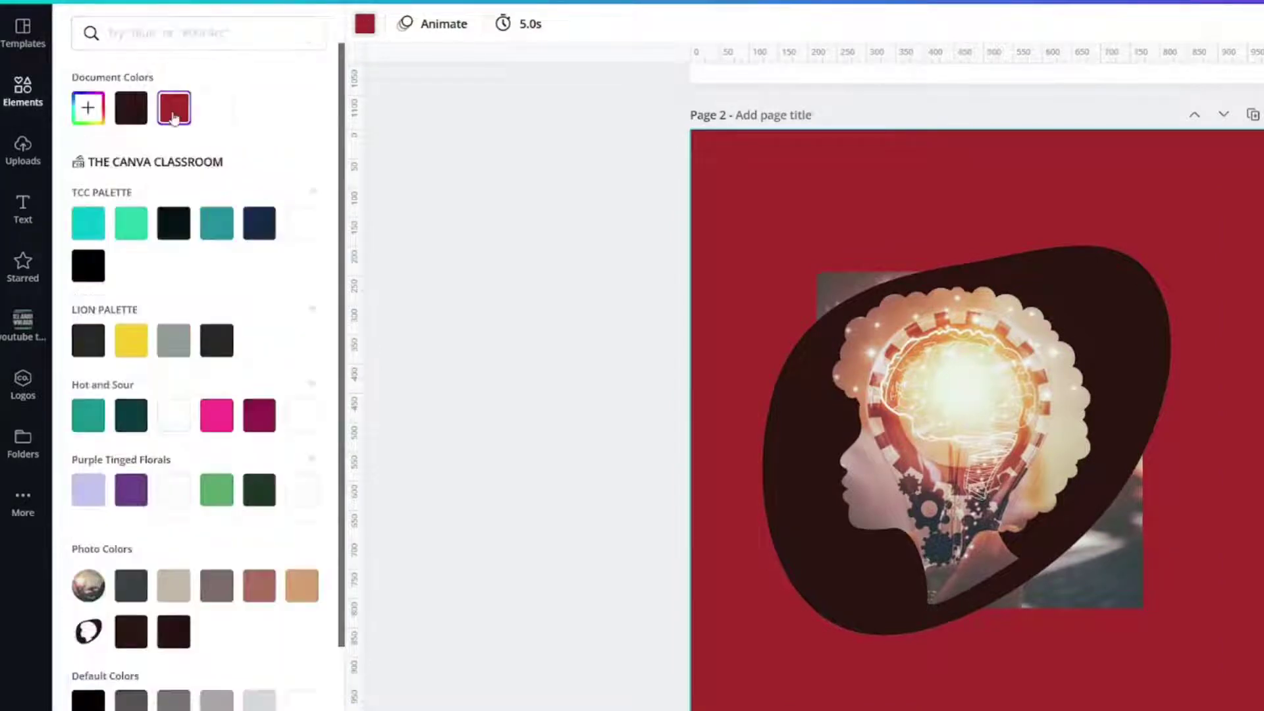
pyautogui.click(137, 110)
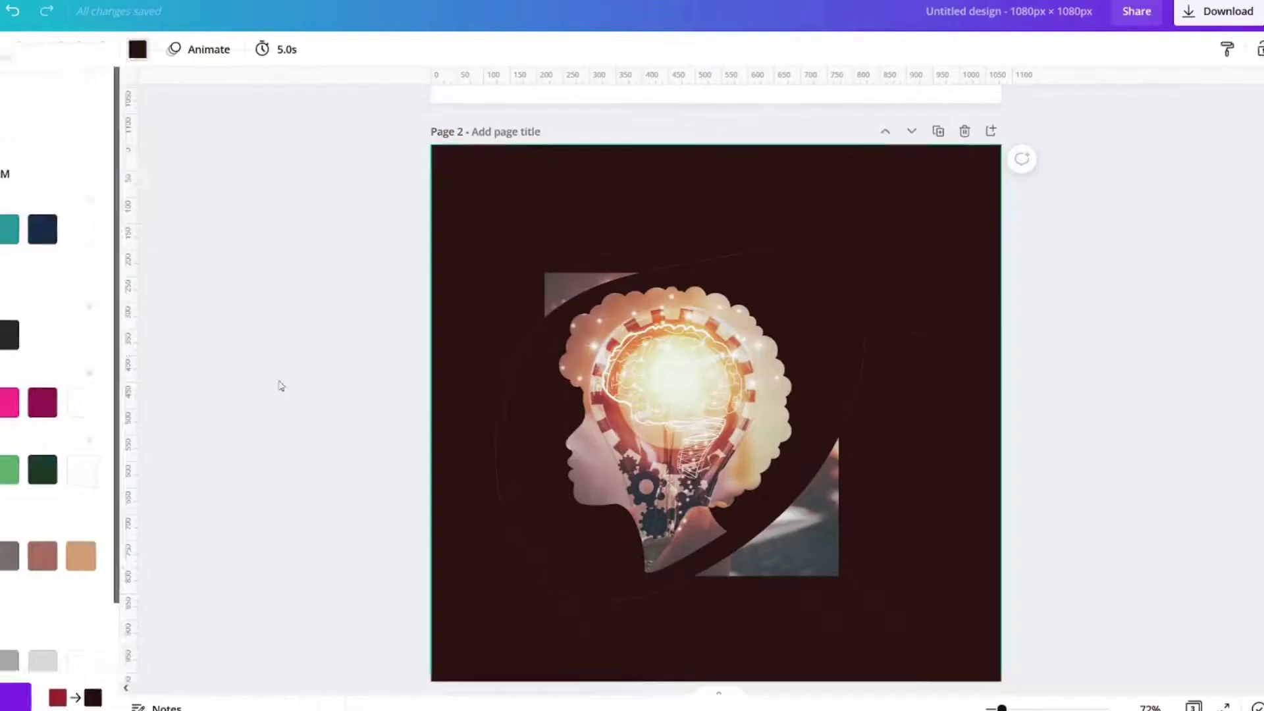
pyautogui.click(522, 394)
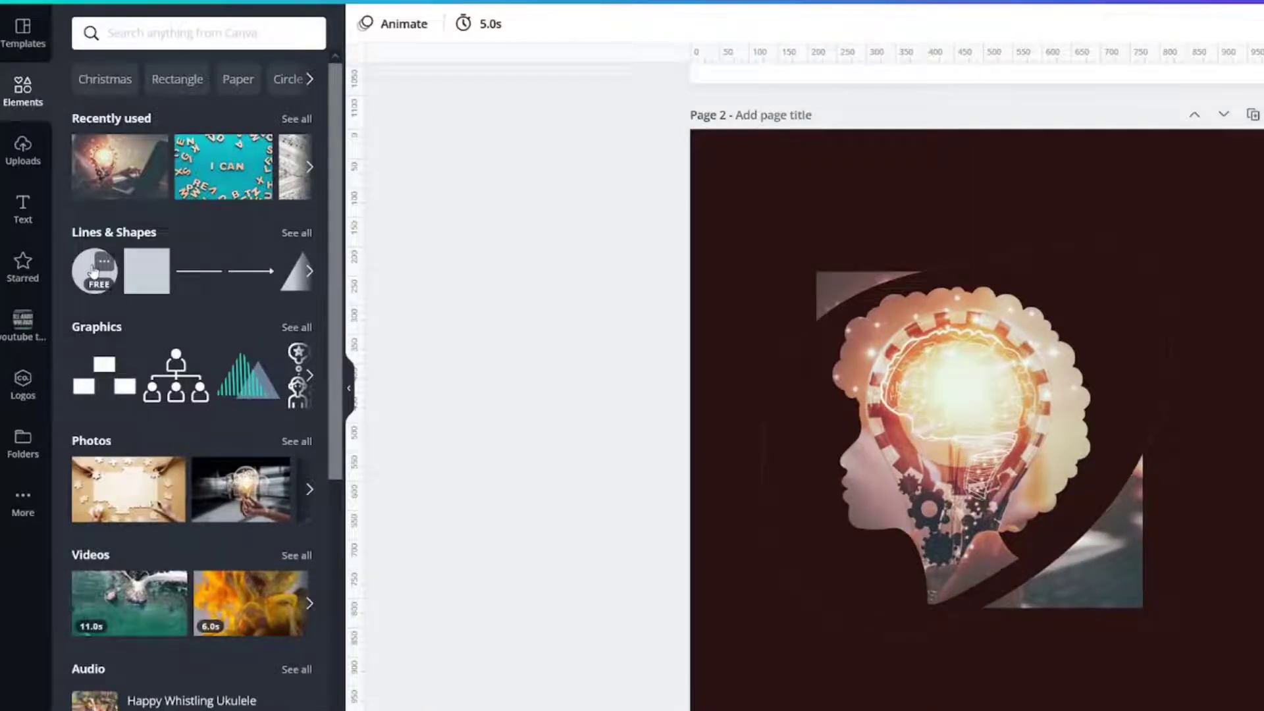
# - Add a red circle, squeeze it into a tall ellipse tilted about 40°, in the top-left corner
pyautogui.click(94, 271)
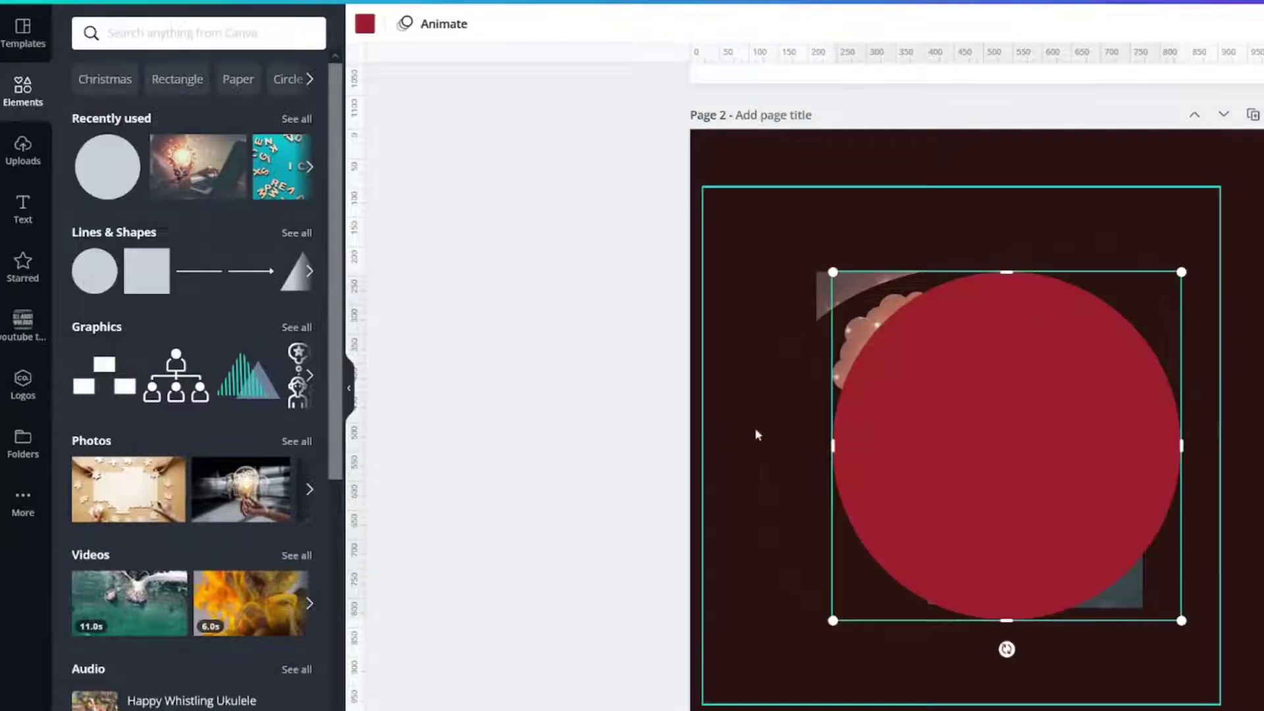
pyautogui.moveTo(1041, 435); pyautogui.dragTo(919, 368)
pyautogui.moveTo(1059, 380); pyautogui.dragTo(875, 427)
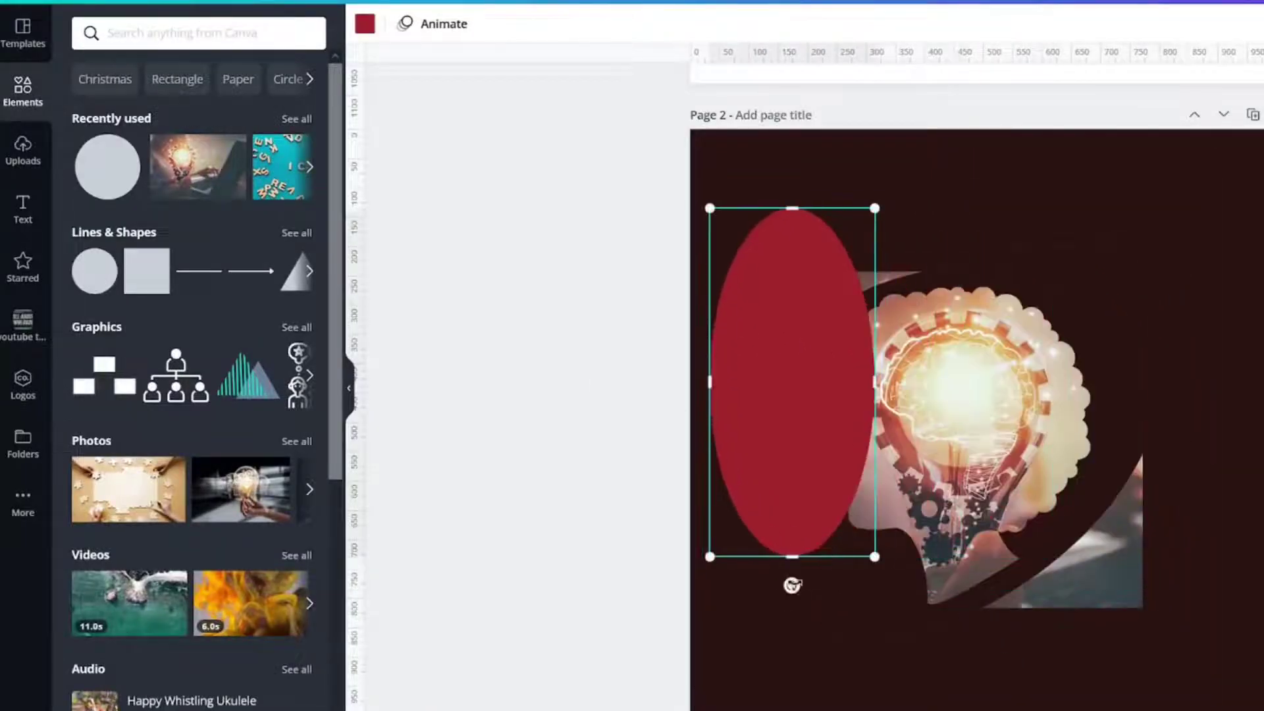
pyautogui.moveTo(792, 586); pyautogui.dragTo(661, 537)
pyautogui.moveTo(820, 385); pyautogui.dragTo(805, 279)
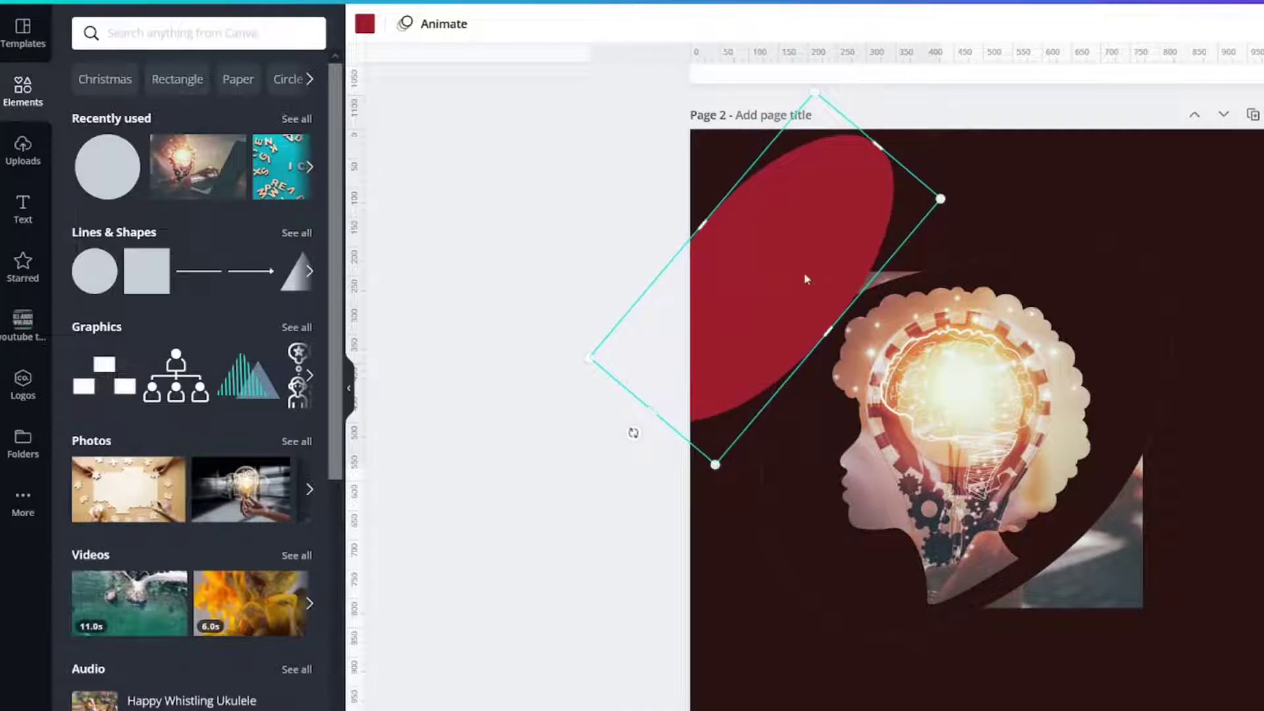
# - Add a red square and stretch it into a rectangle reaching the page's top, bottom and right edges
pyautogui.click(146, 270)
pyautogui.moveTo(1010, 391); pyautogui.dragTo(965, 274)
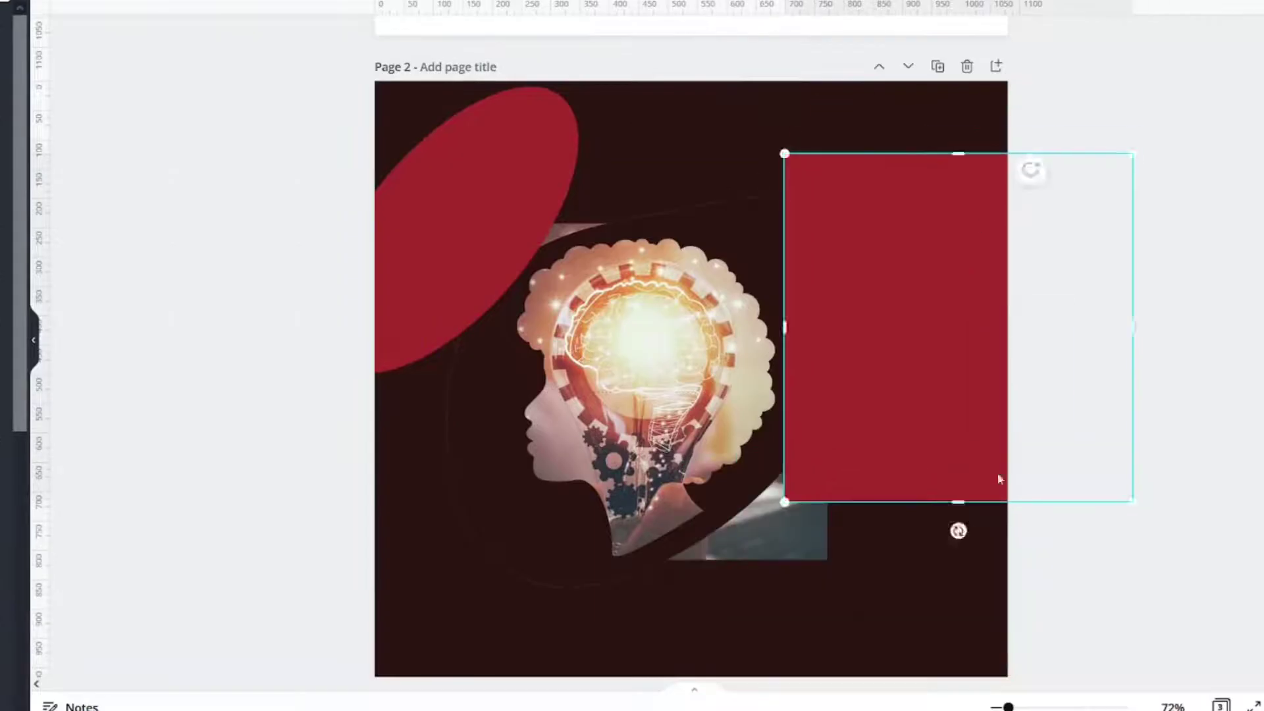
pyautogui.moveTo(1134, 328); pyautogui.dragTo(905, 328)
pyautogui.moveTo(844, 503); pyautogui.dragTo(844, 710)
pyautogui.moveTo(824, 638); pyautogui.dragTo(825, 553)
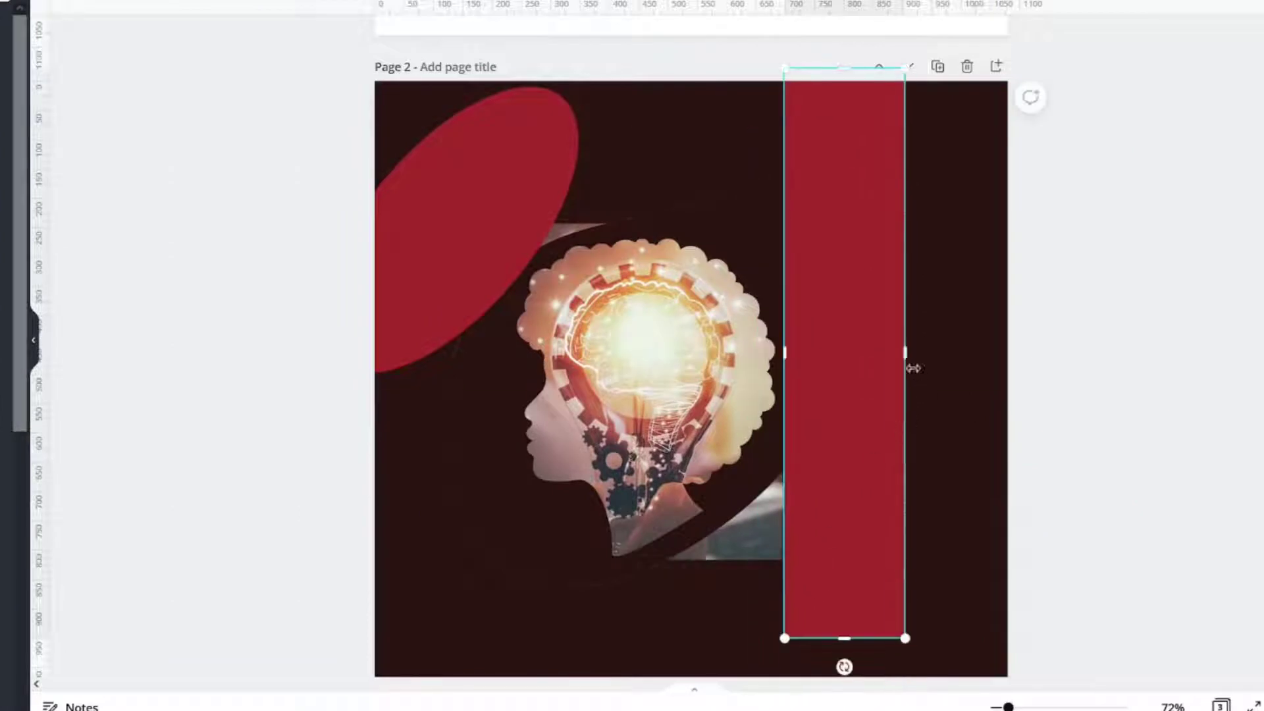
pyautogui.moveTo(906, 353); pyautogui.dragTo(1067, 367)
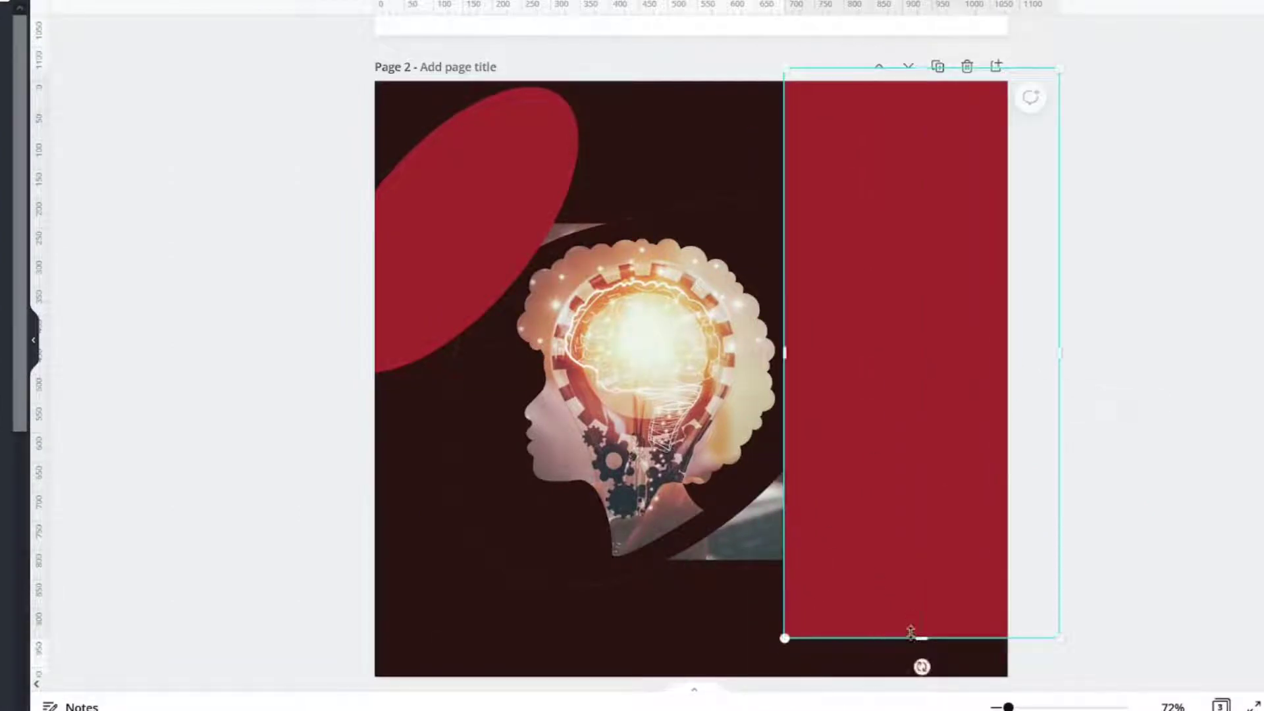
pyautogui.moveTo(910, 633); pyautogui.dragTo(913, 679)
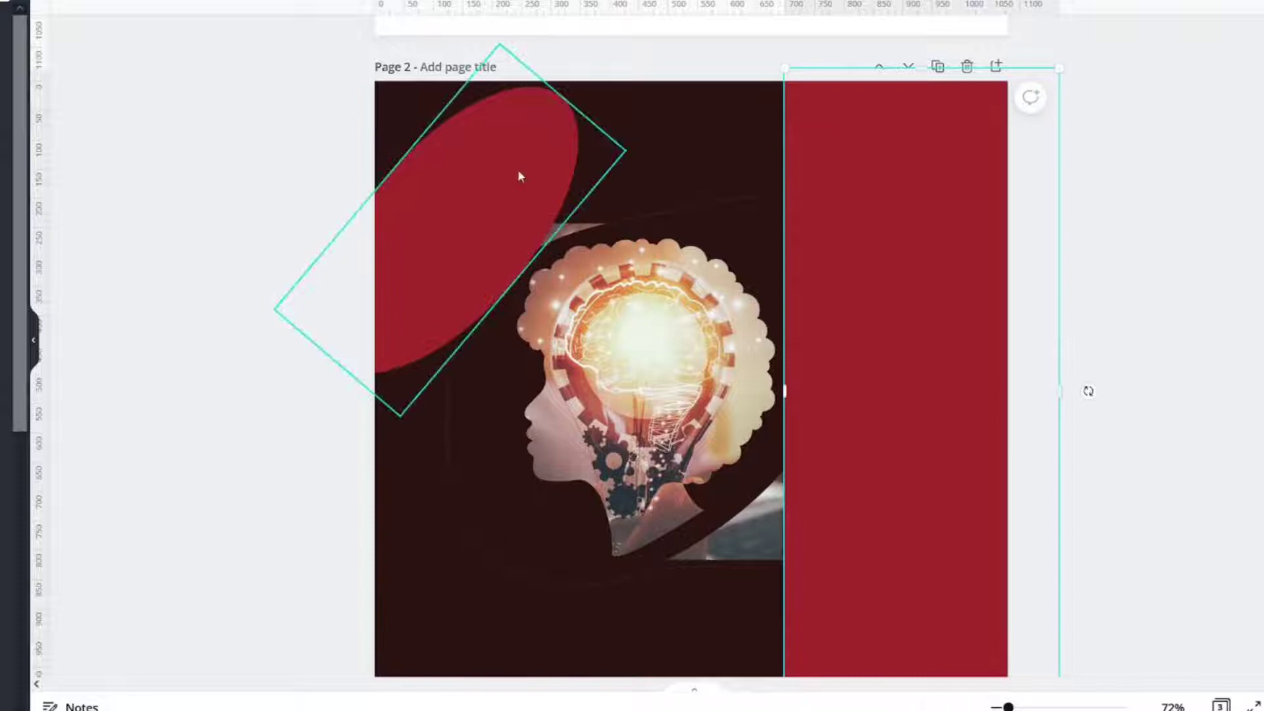
# - Enlarge the ellipse toward the upper-left and make both ellipse and right rectangle dark brown
pyautogui.click(479, 143)
pyautogui.moveTo(400, 158); pyautogui.dragTo(243, 54)
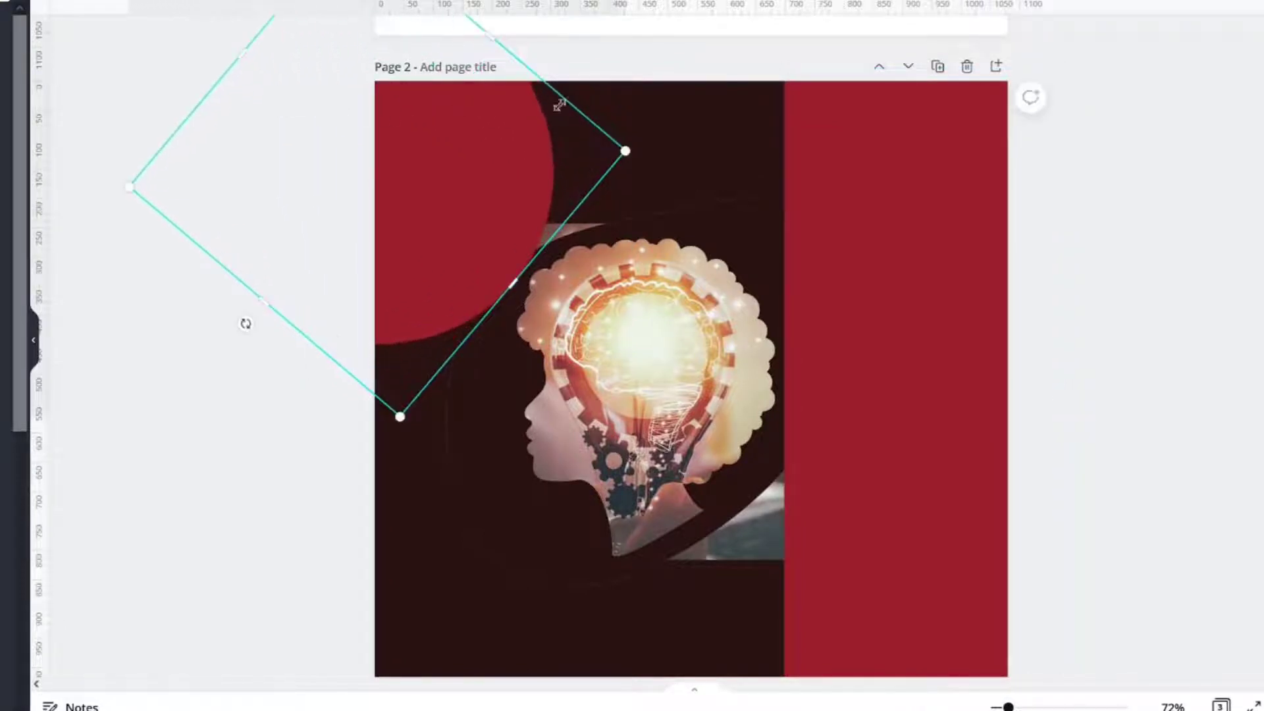
pyautogui.moveTo(507, 139); pyautogui.dragTo(544, 99)
pyautogui.click(139, 49)
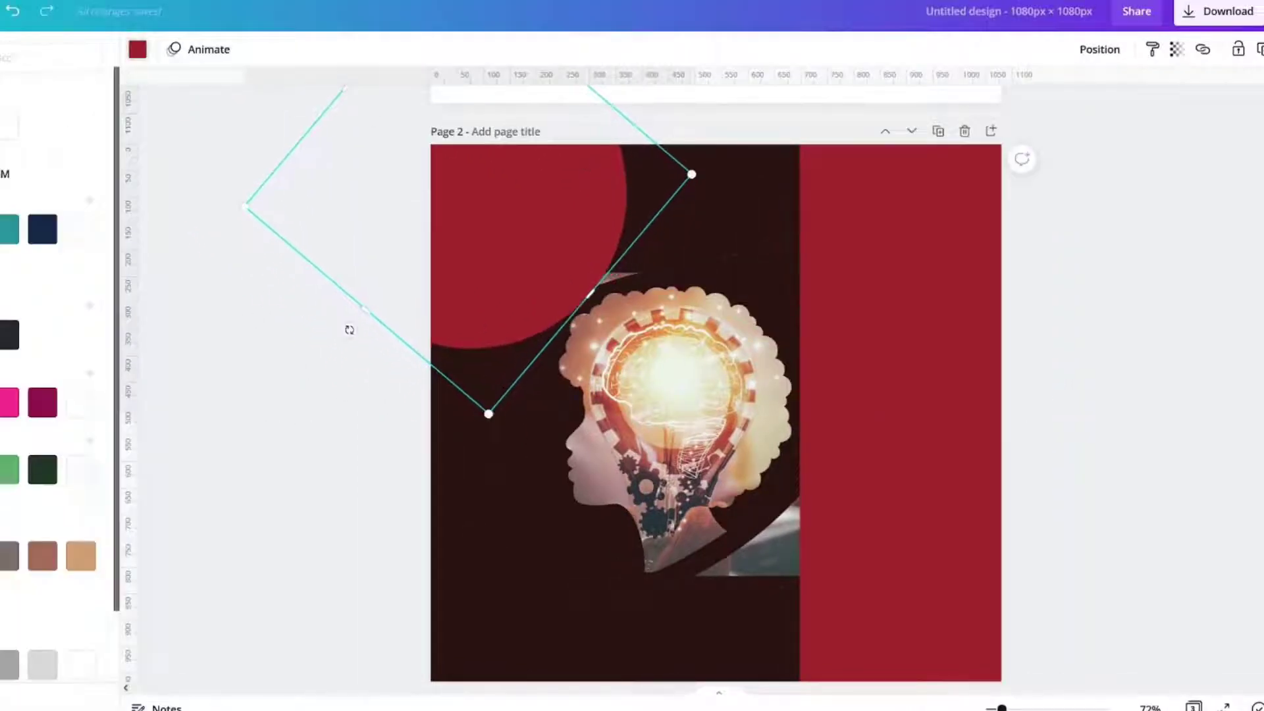
pyautogui.click(2, 125)
pyautogui.click(873, 315)
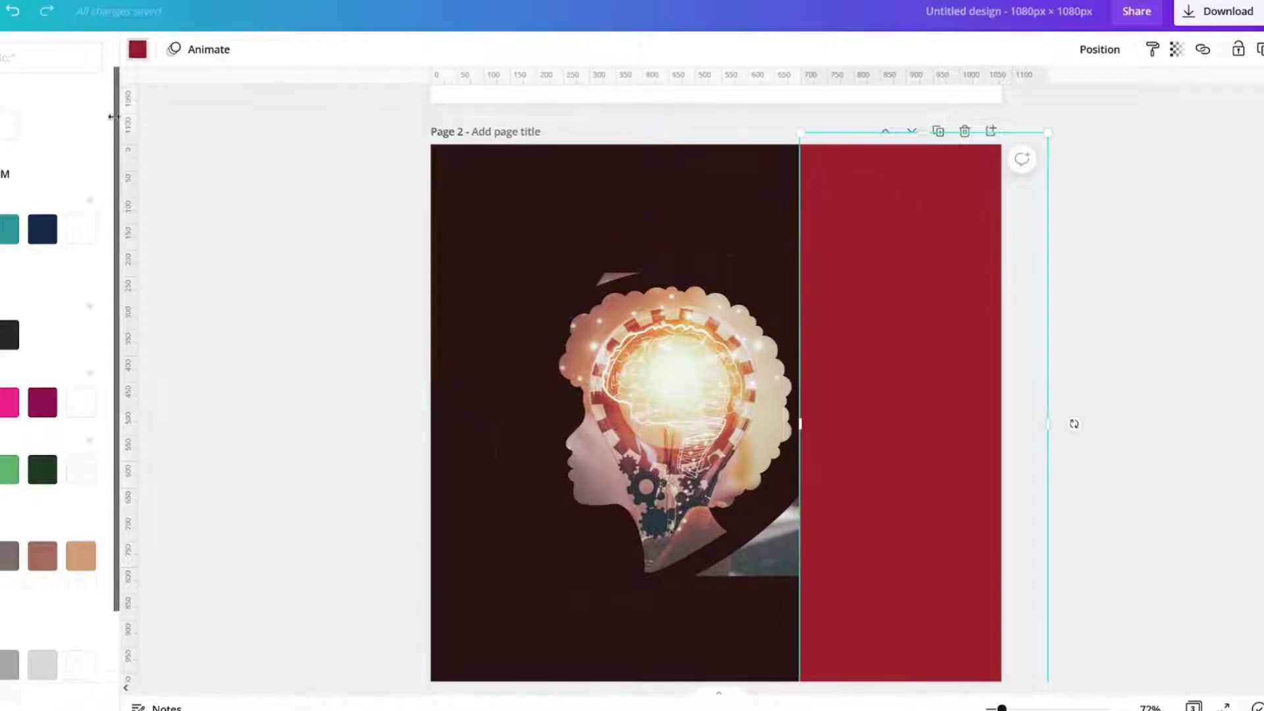
pyautogui.click(1, 127)
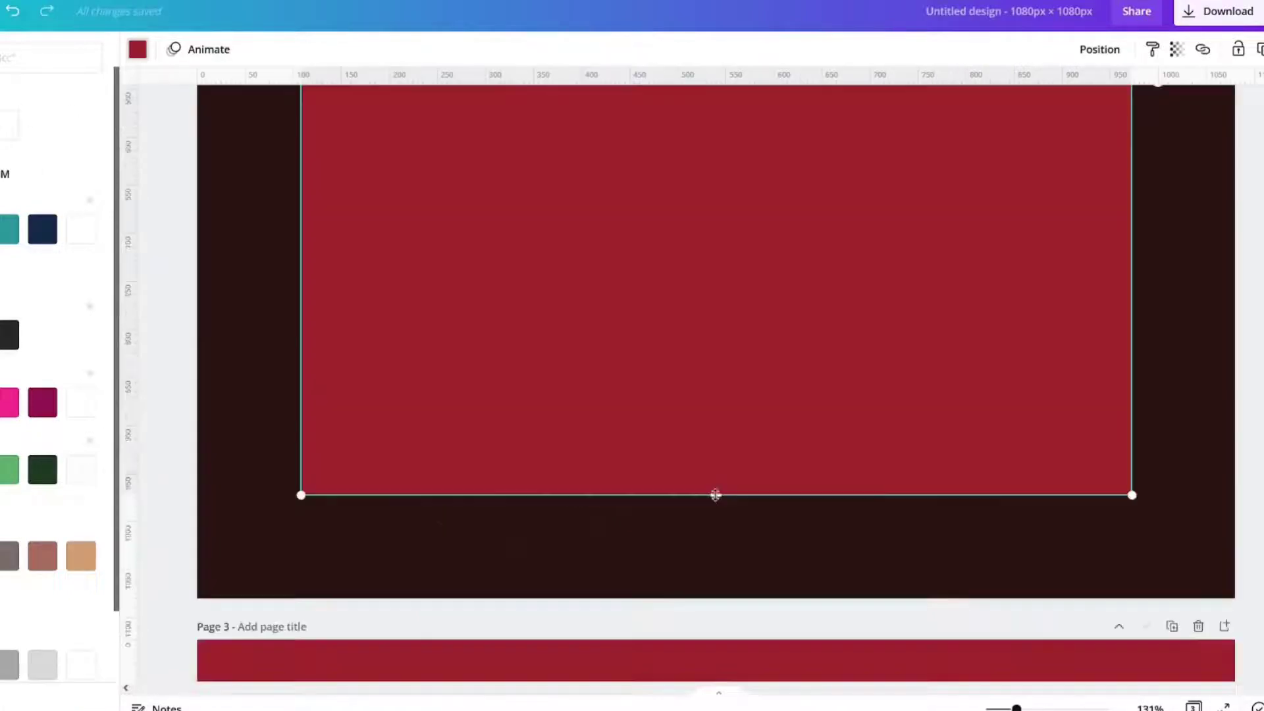
# - Make the new red rectangle much taller and zoom out to see the page
pyautogui.moveTo(714, 494); pyautogui.dragTo(724, 324)
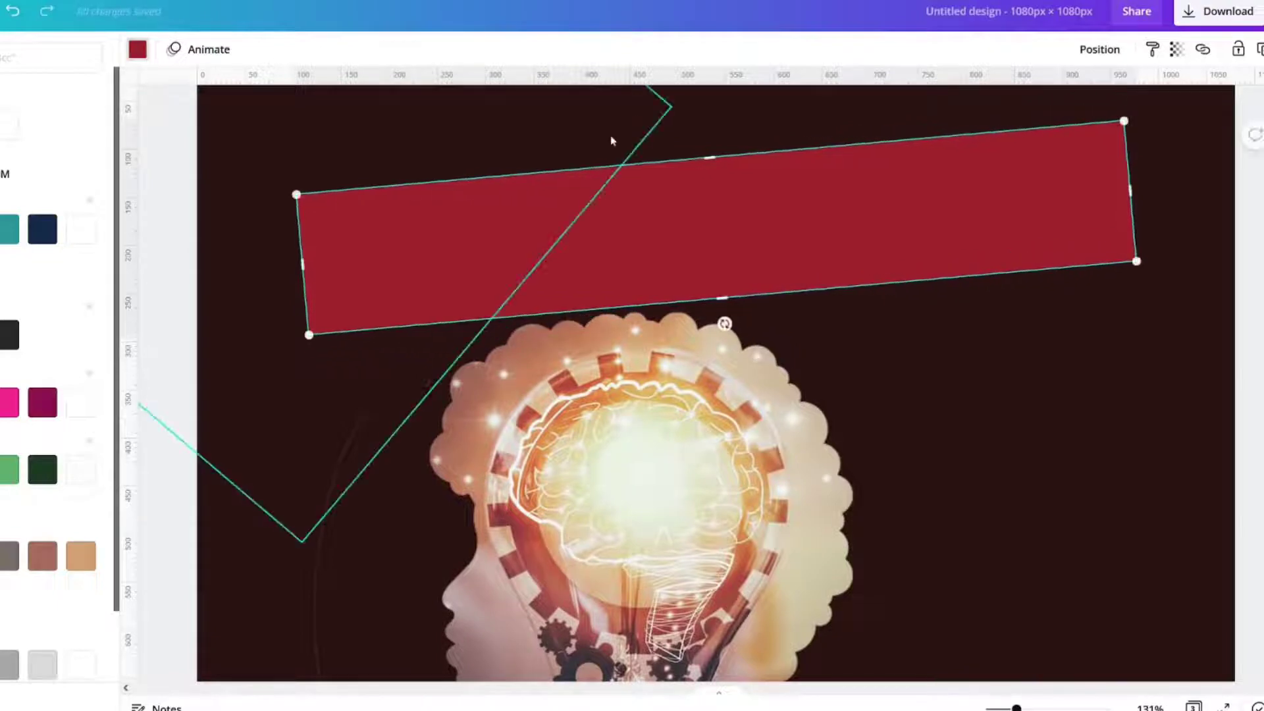
pyautogui.moveTo(691, 162); pyautogui.dragTo(689, 6)
pyautogui.moveTo(1017, 709); pyautogui.dragTo(1003, 709)
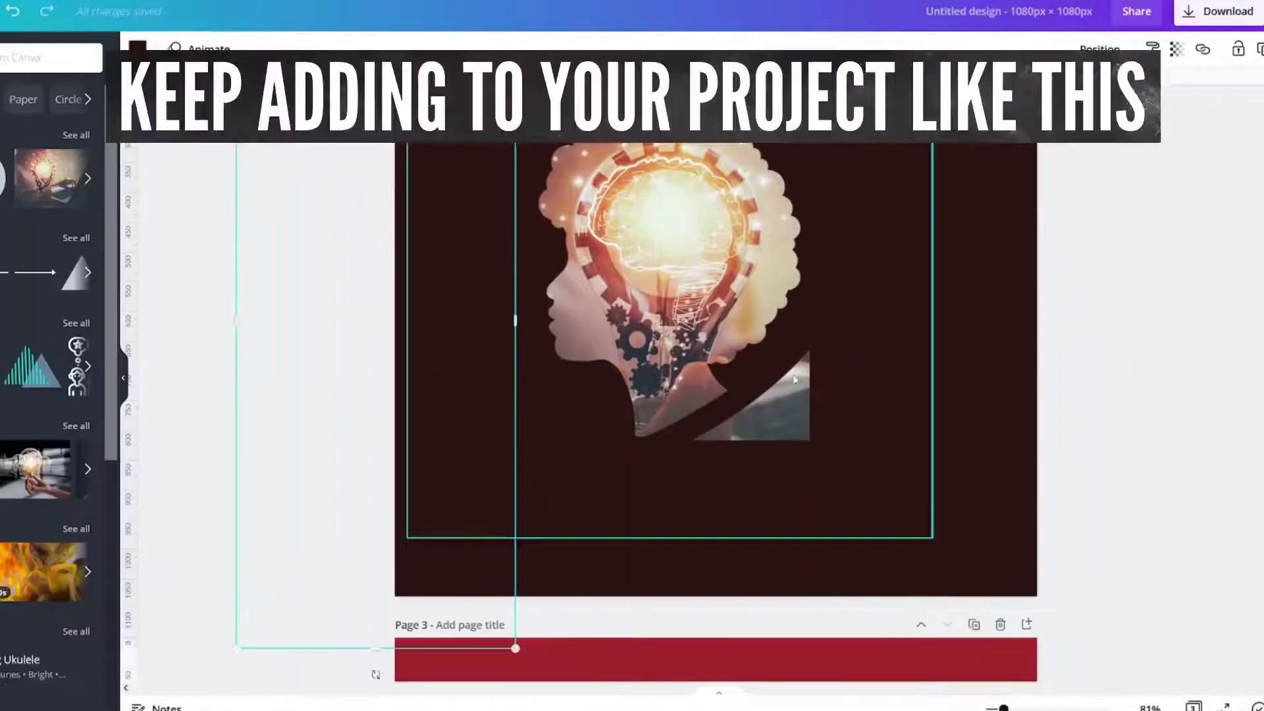
# - Widen the dark rectangle past the page's right edge with its top slightly lowered
pyautogui.moveTo(788, 700); pyautogui.dragTo(737, 698)
pyautogui.scroll(-3, 735, 682)
pyautogui.moveTo(984, 457); pyautogui.dragTo(986, 482)
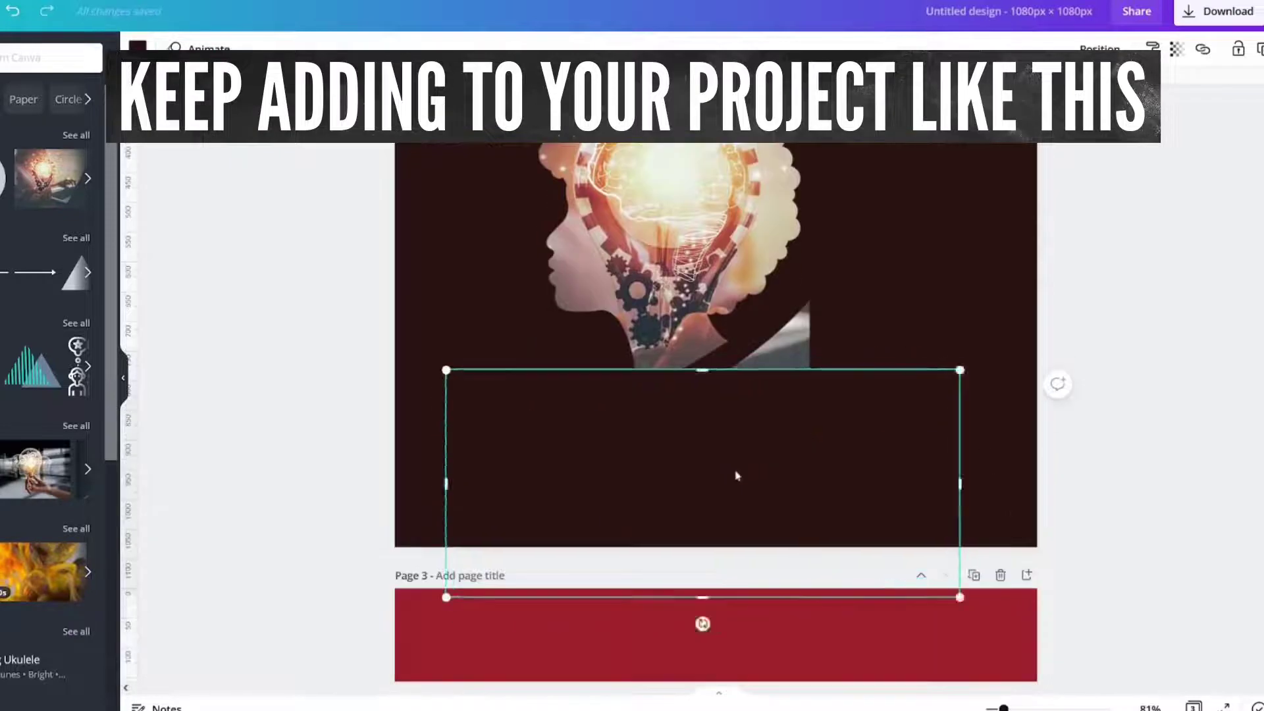
pyautogui.moveTo(736, 474); pyautogui.dragTo(341, 480)
pyautogui.moveTo(564, 489); pyautogui.dragTo(624, 489)
pyautogui.moveTo(543, 385); pyautogui.dragTo(543, 395)
pyautogui.moveTo(624, 461); pyautogui.dragTo(915, 461)
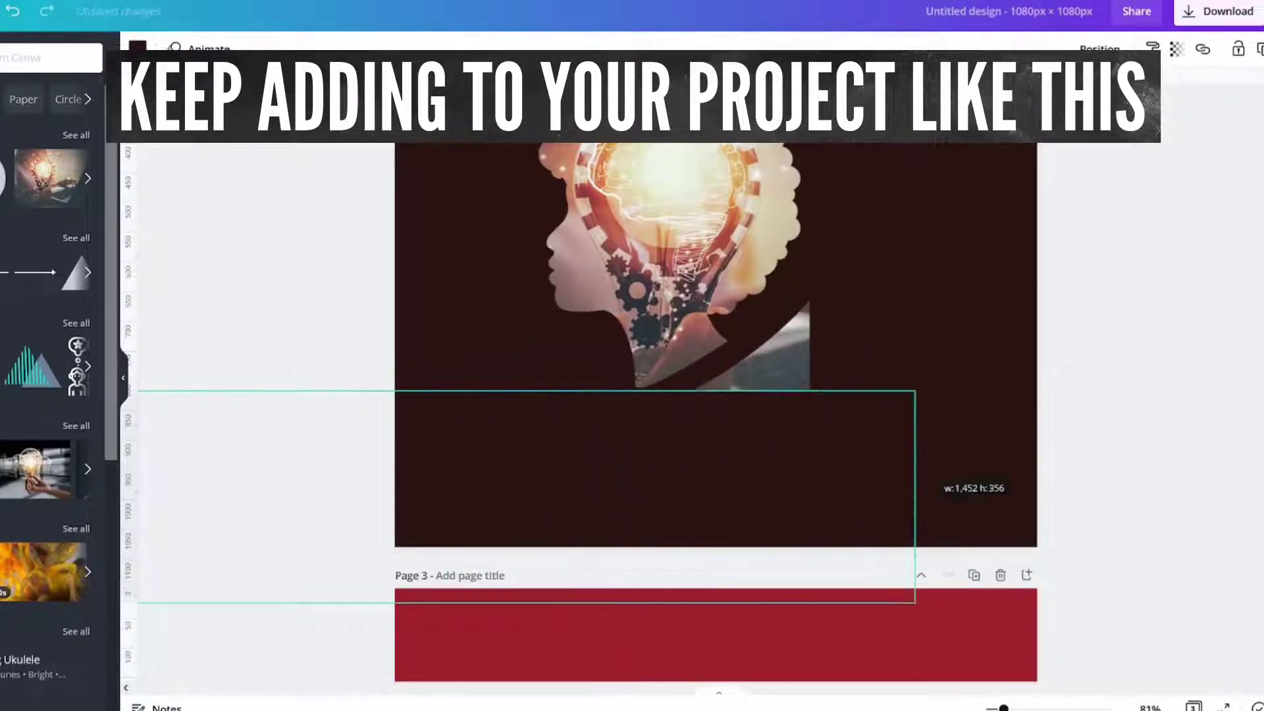
pyautogui.moveTo(915, 461); pyautogui.dragTo(1113, 445)
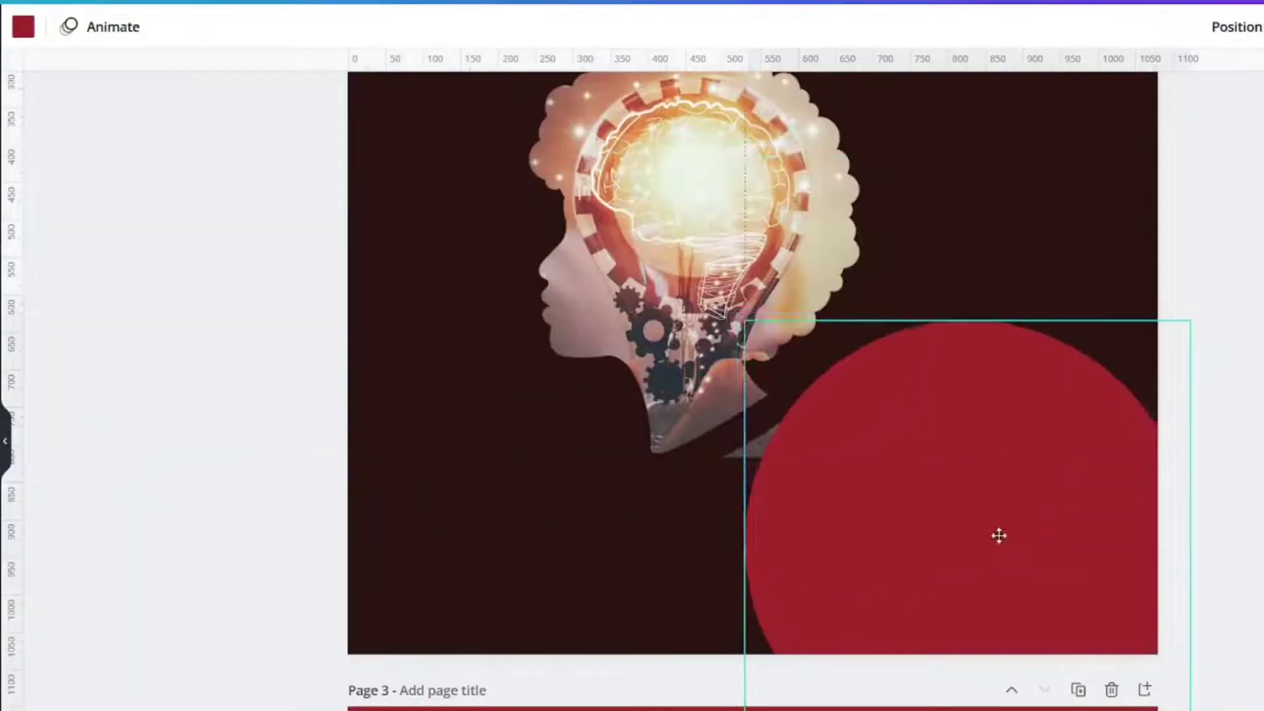
# - Reshape the red circle into a tilted ellipse overlapping the page's lower right
pyautogui.moveTo(999, 536); pyautogui.dragTo(990, 531)
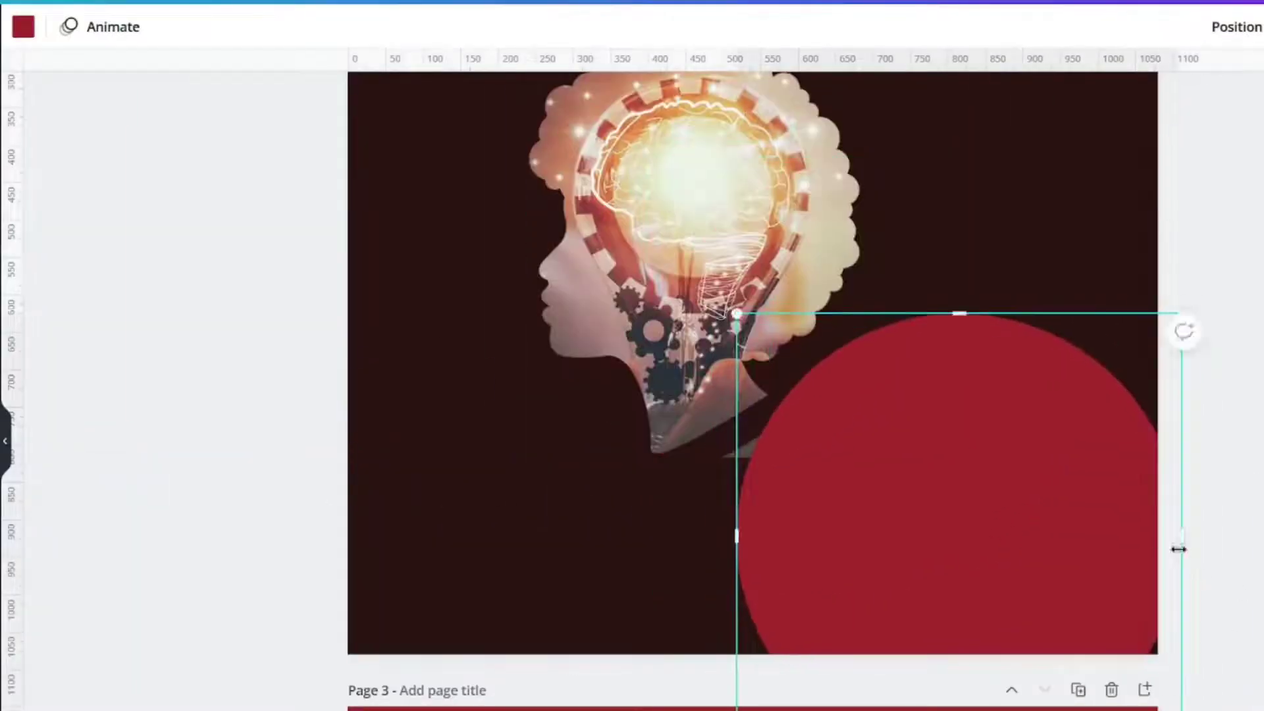
pyautogui.moveTo(1179, 550); pyautogui.dragTo(1007, 550)
pyautogui.moveTo(871, 710); pyautogui.dragTo(695, 710)
pyautogui.moveTo(888, 552); pyautogui.dragTo(905, 504)
pyautogui.moveTo(703, 661); pyautogui.dragTo(666, 610)
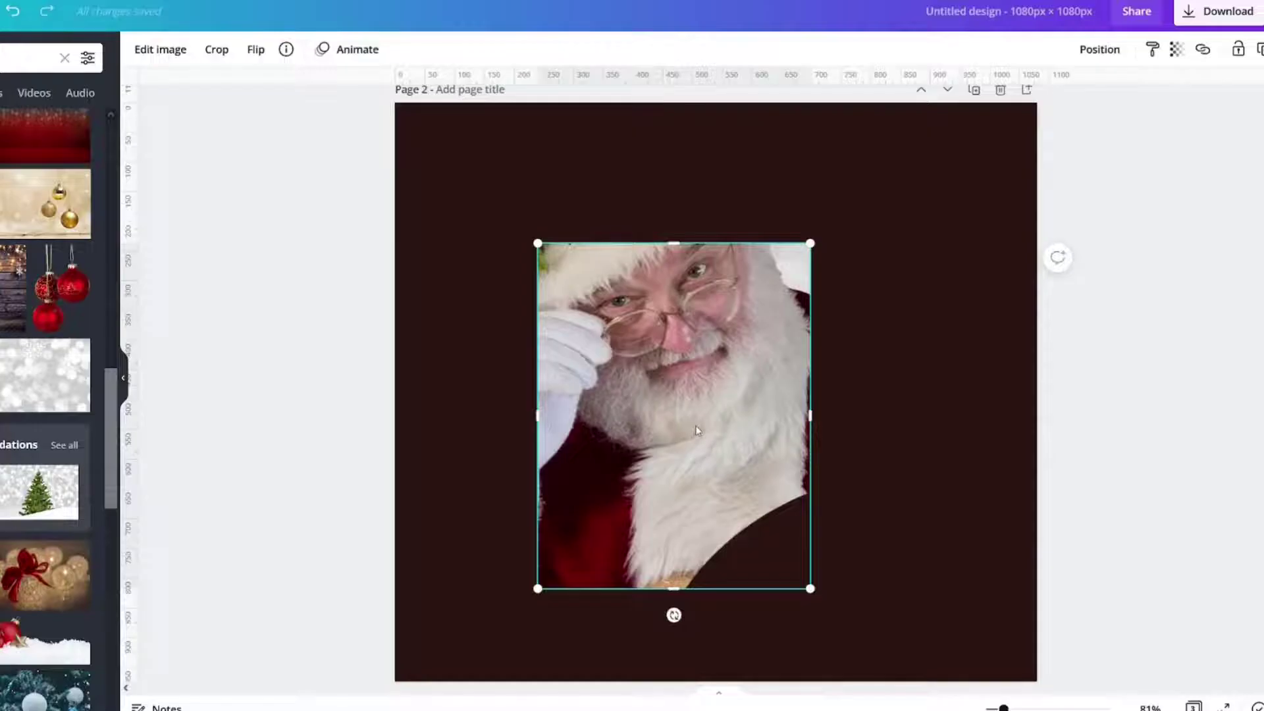
# - Reorder layers with Send Backward, Ctrl+[ and Ctrl+], moving the photos behind the dark shape
pyautogui.rightClick(698, 428)
pyautogui.click(752, 457)
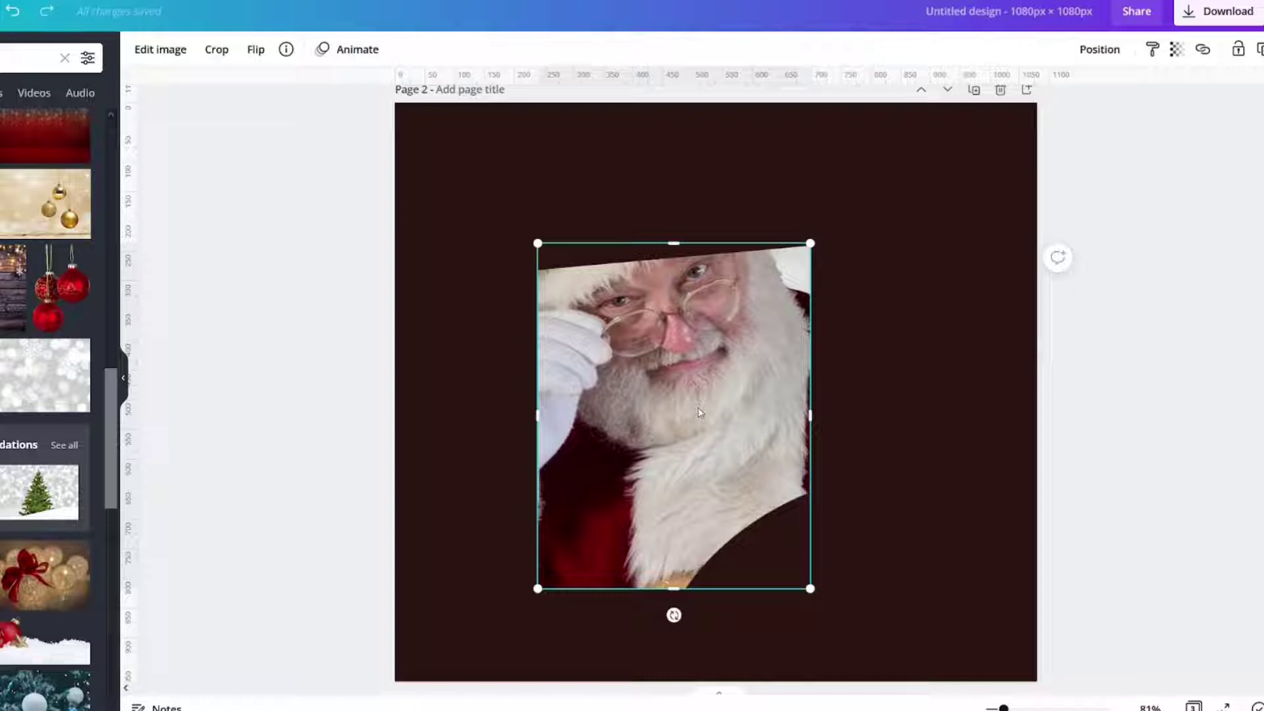
pyautogui.hotkey('ctrl', '[')
pyautogui.hotkey('ctrl', '[')
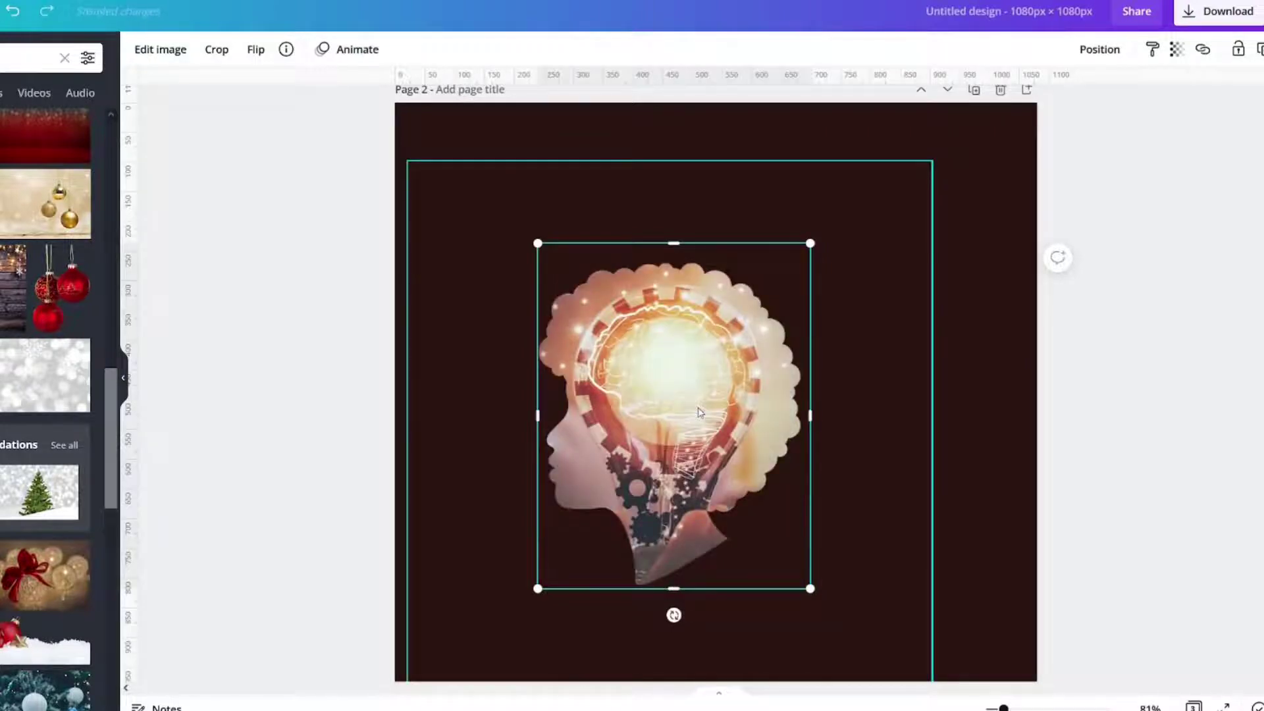
pyautogui.hotkey('ctrl', ']')
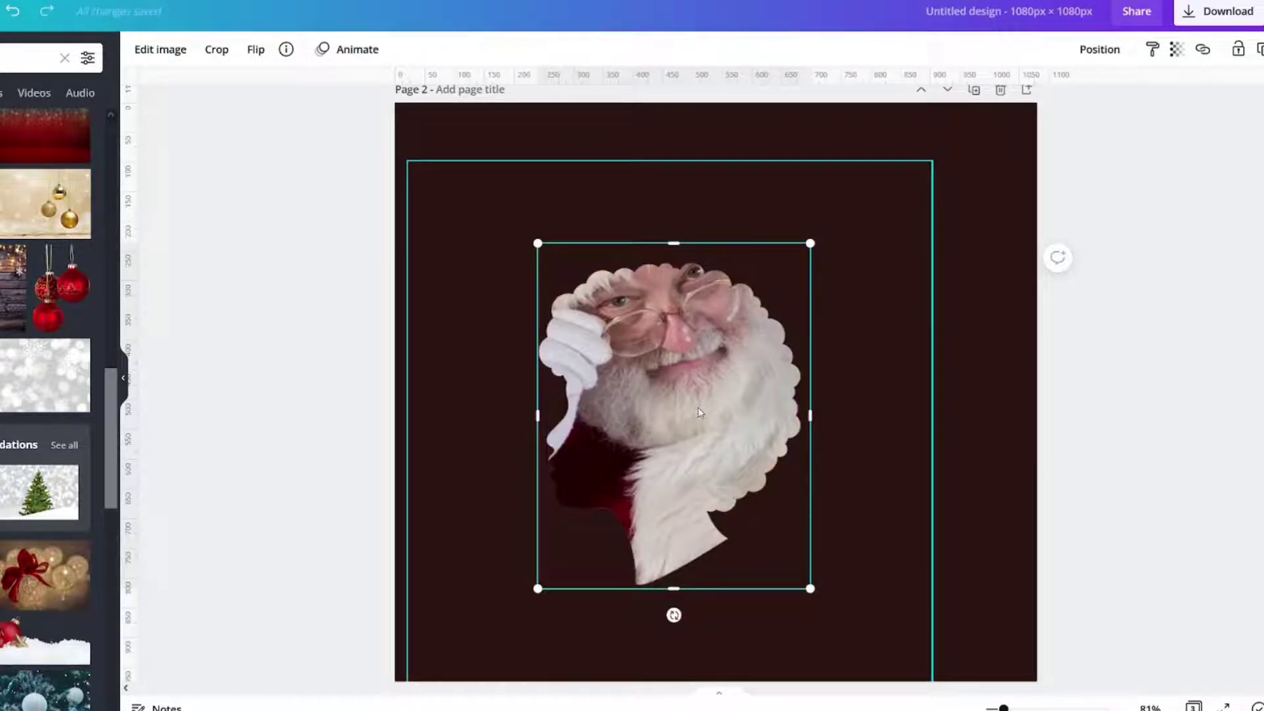
pyautogui.hotkey('ctrl', ']')
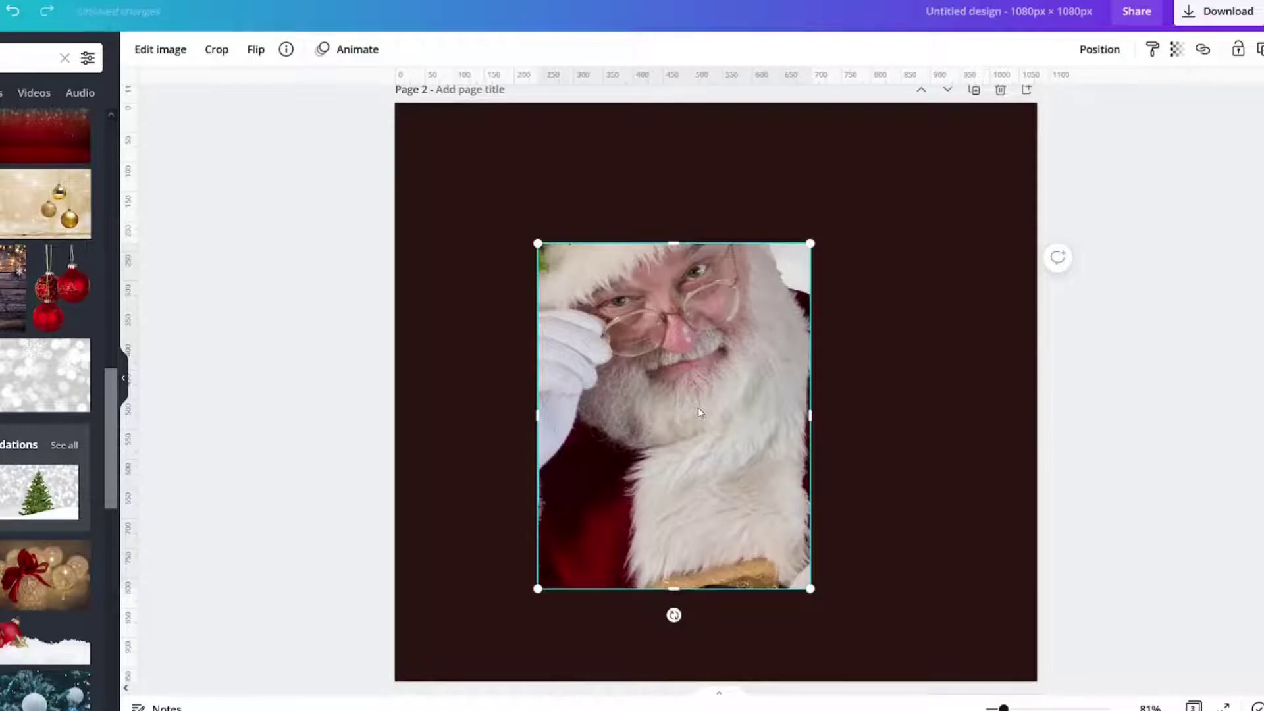
pyautogui.hotkey('ctrl', '[')
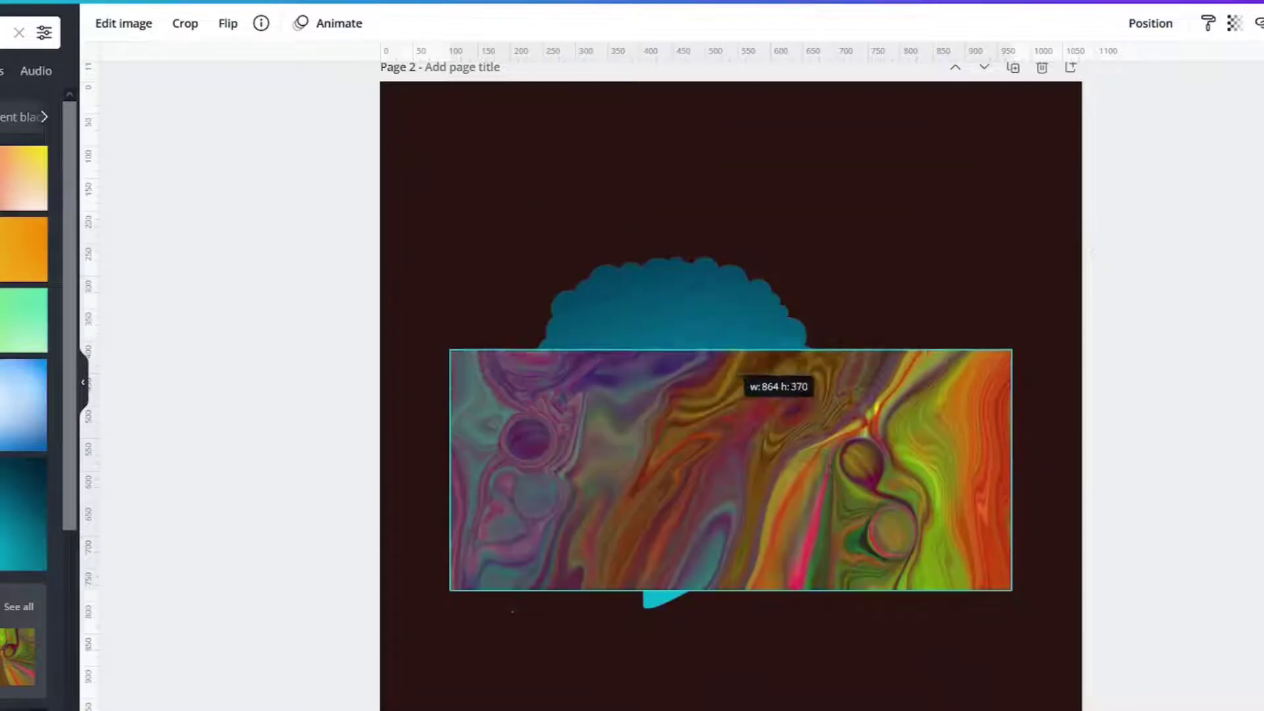
# - Crop the marbled image into a thin strip across the head's middle and send it behind the silhouette
pyautogui.moveTo(717, 350); pyautogui.dragTo(717, 362)
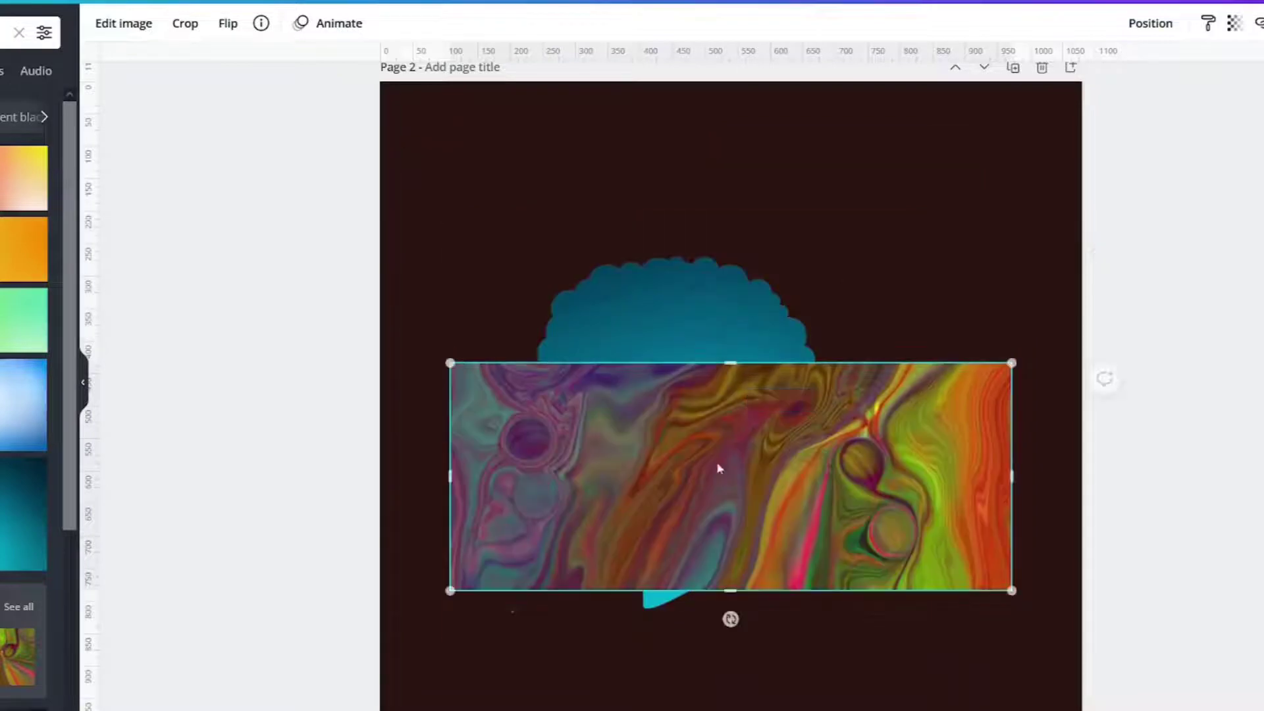
pyautogui.moveTo(730, 592); pyautogui.dragTo(705, 443)
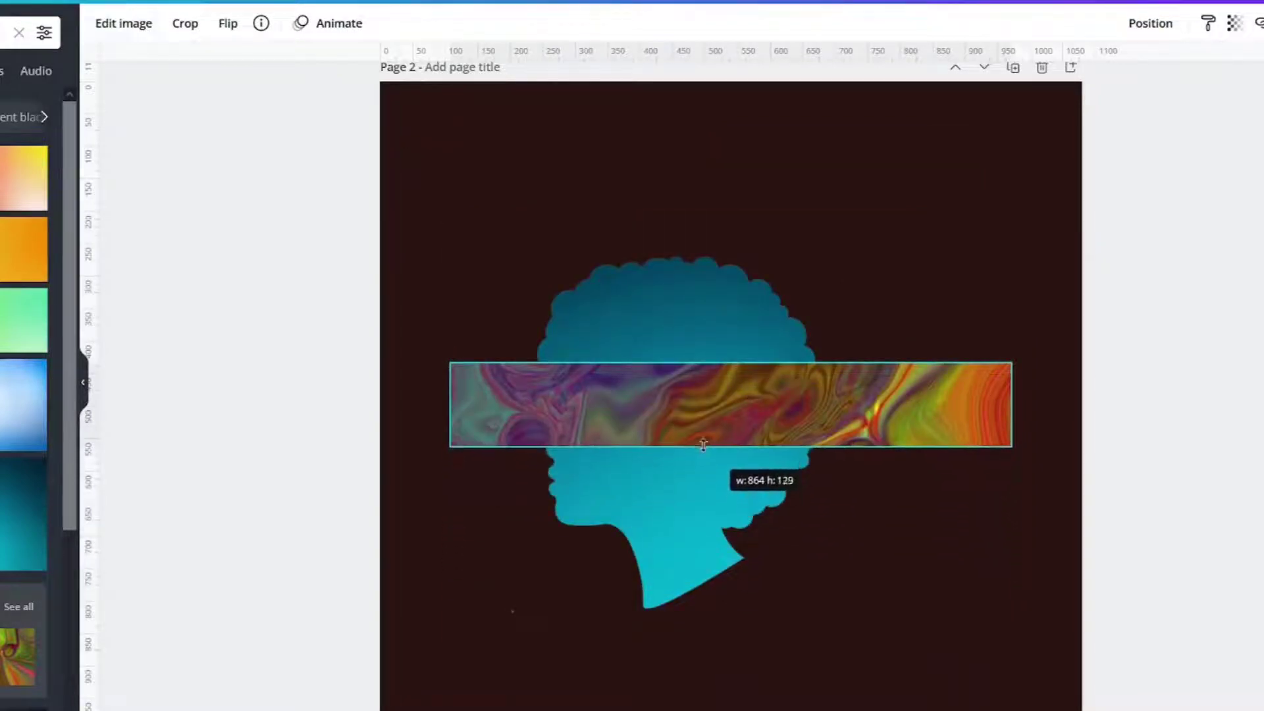
pyautogui.moveTo(688, 398); pyautogui.dragTo(689, 383)
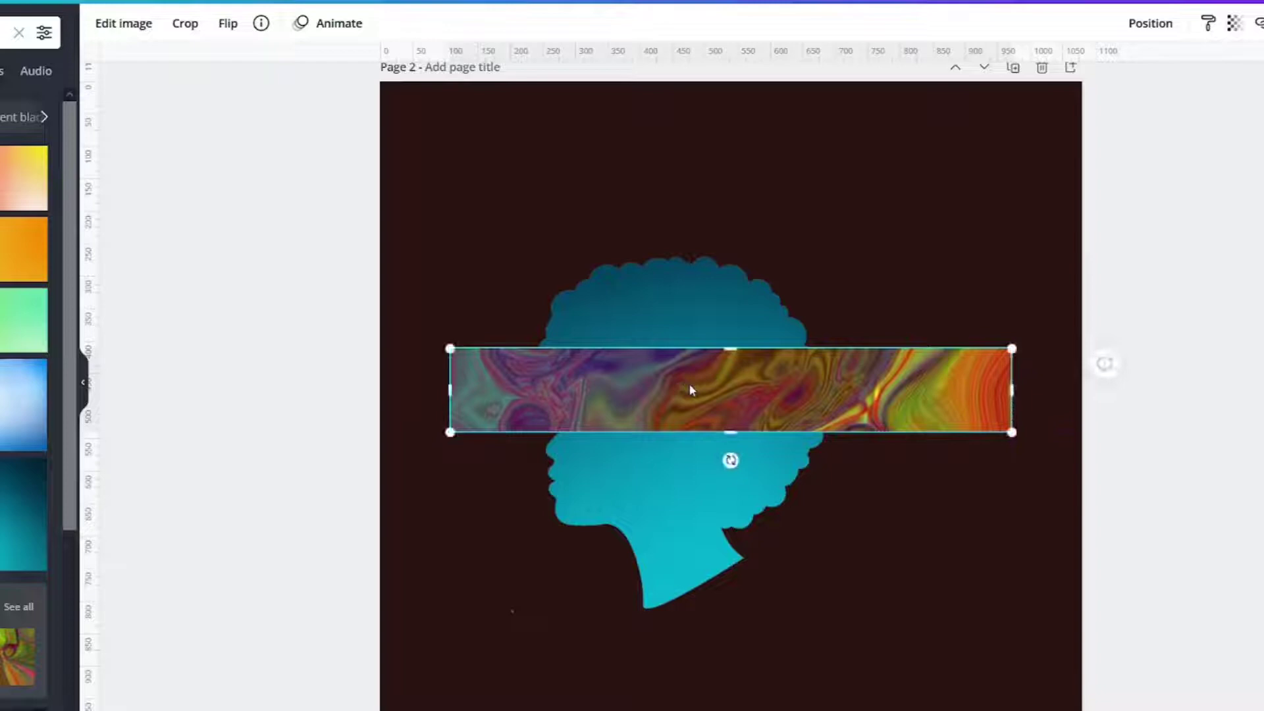
pyautogui.hotkey('ctrl', '[')
pyautogui.hotkey('ctrl', '[')
pyautogui.moveTo(688, 383); pyautogui.dragTo(689, 383)
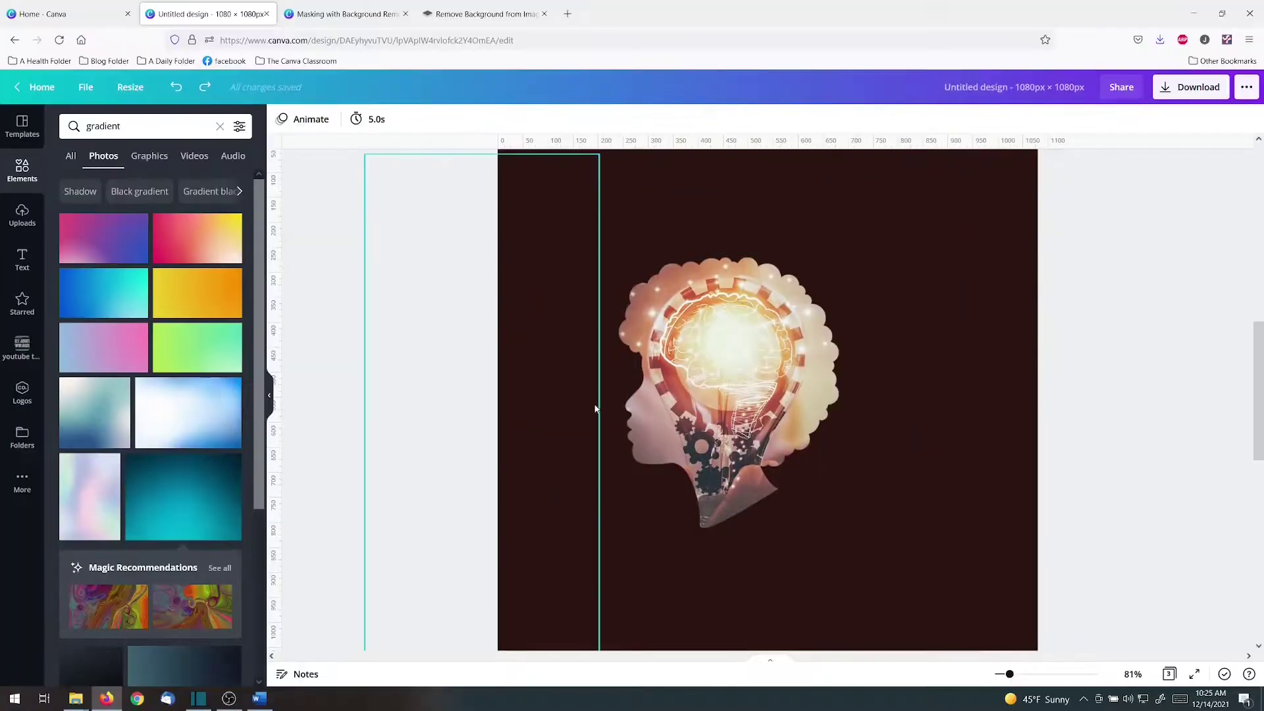
# - Download only Page 2 of the design as a 1080 × 1080 PNG and dismiss the confirmation
pyautogui.click(1161, 89)
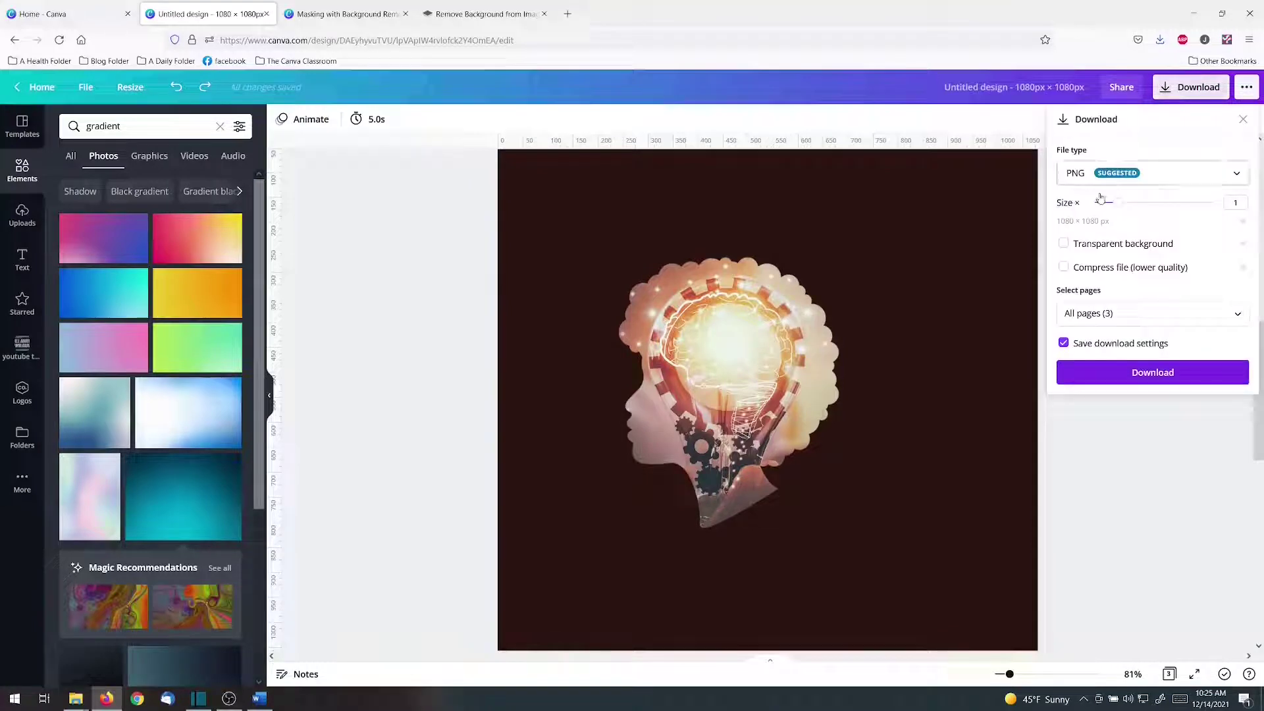
pyautogui.scroll(3, 855, 353)
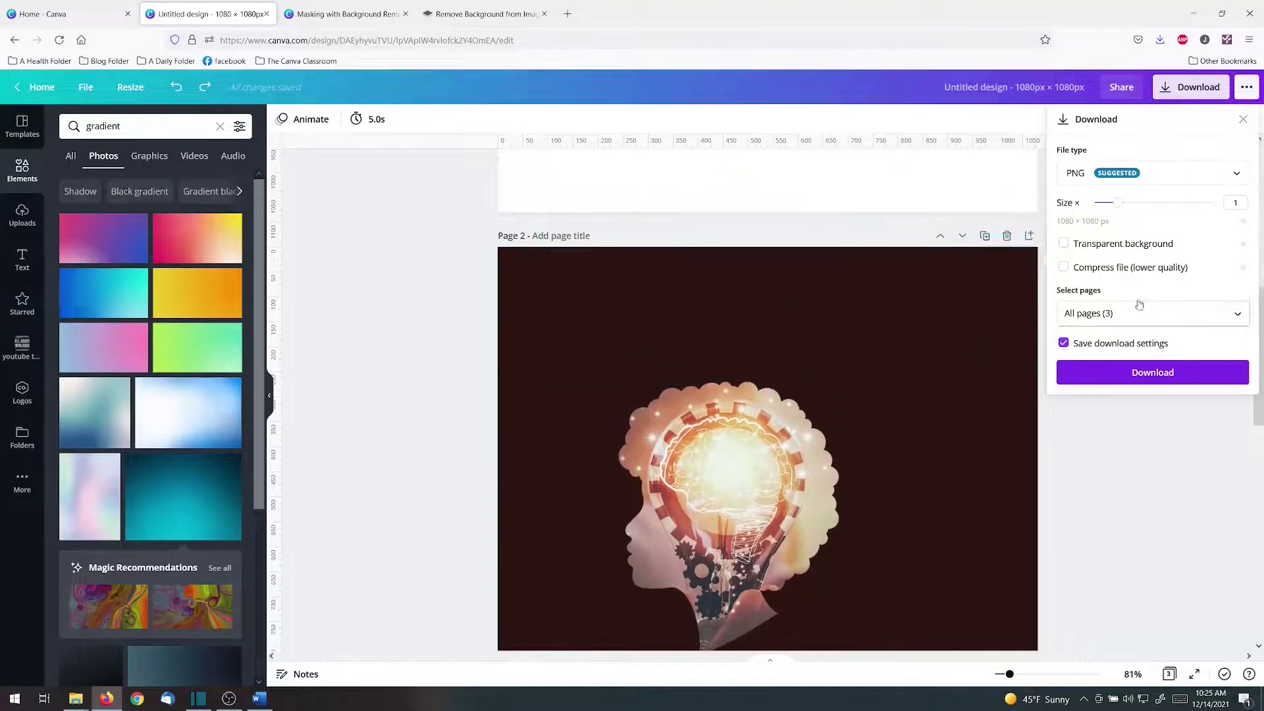
pyautogui.click(1118, 314)
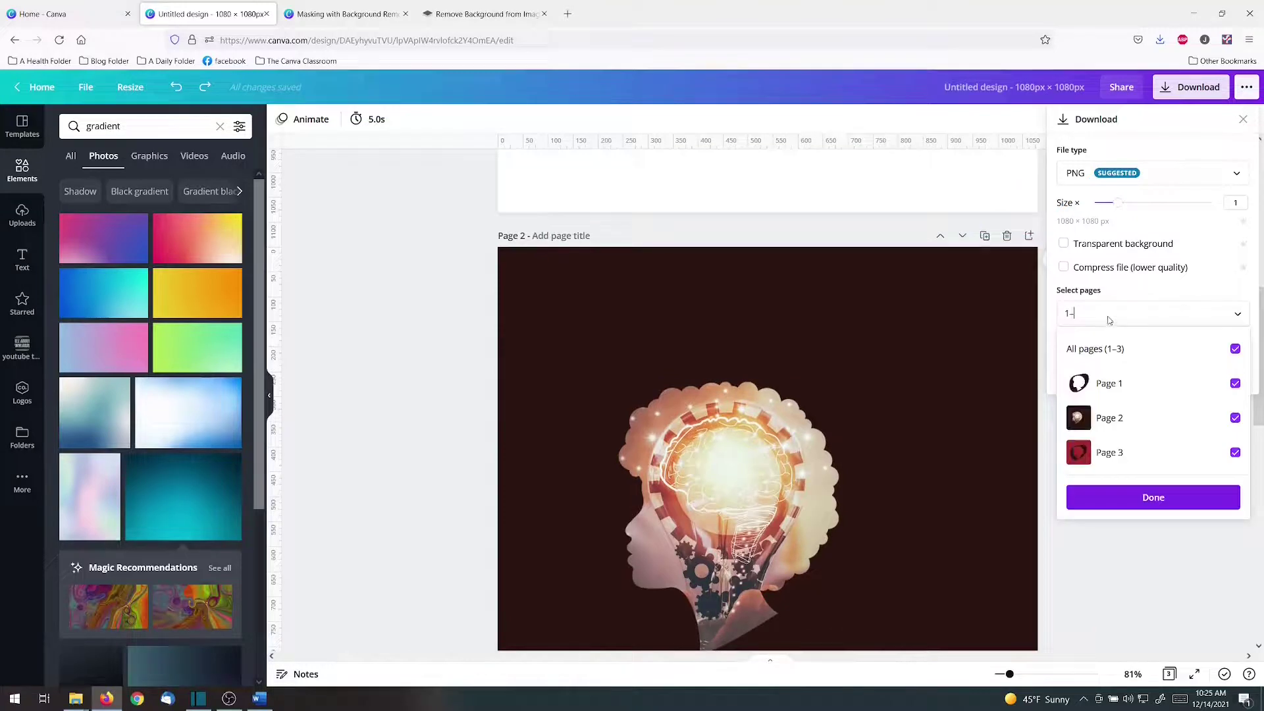
pyautogui.press('BackSpace')
pyautogui.press('BackSpace')
pyautogui.write('2')
pyautogui.click(1147, 293)
pyautogui.click(1159, 380)
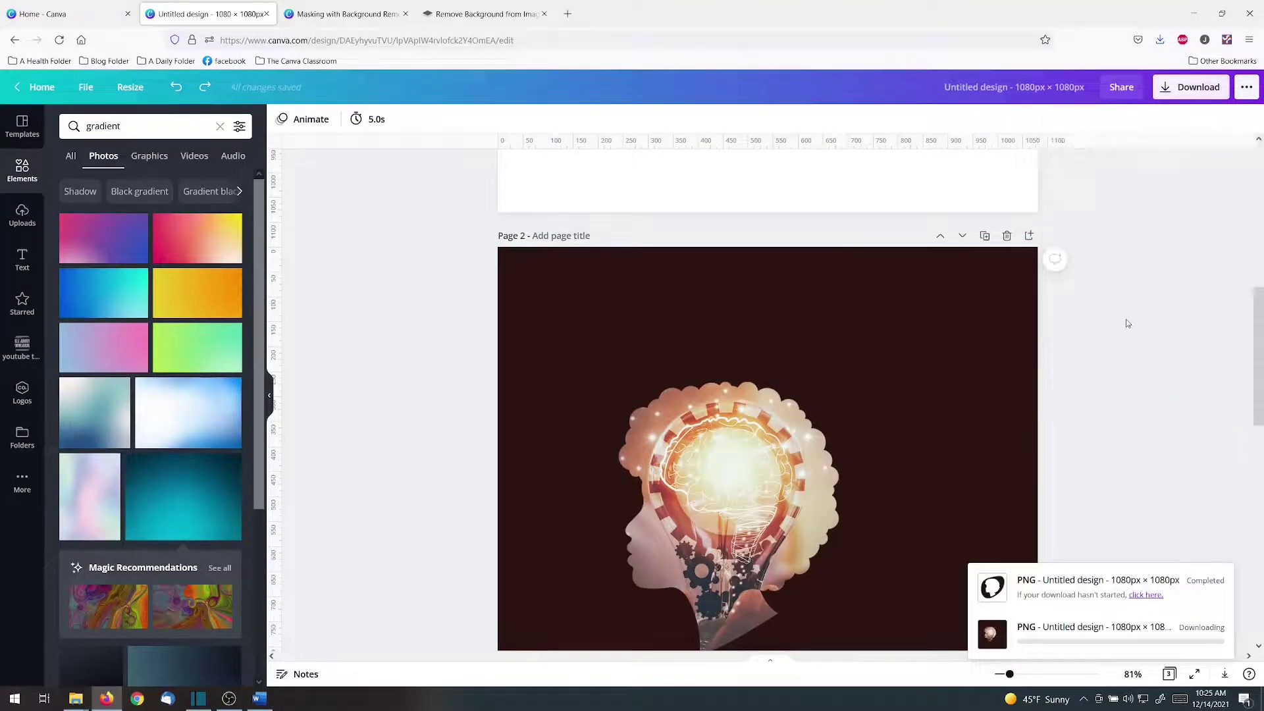
pyautogui.click(1207, 519)
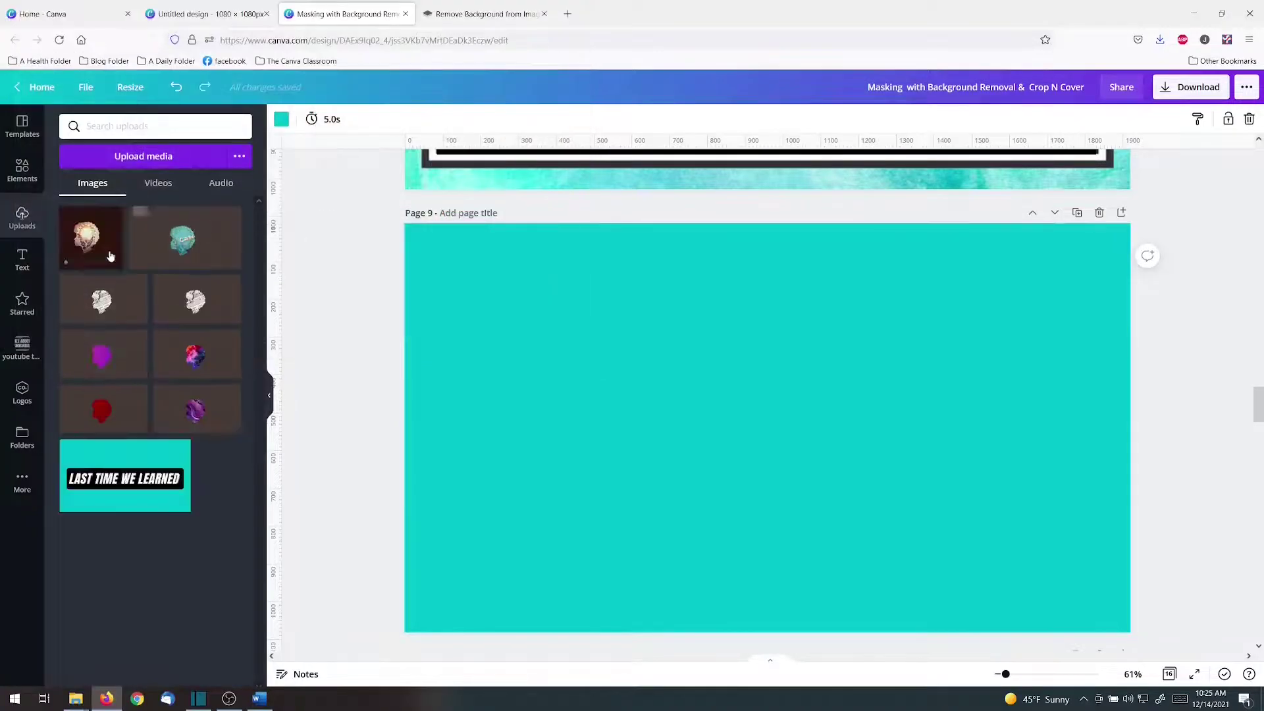
# - Add the lightbulb-head upload to Page 9 and strip its dark background with Background Remover
pyautogui.click(107, 220)
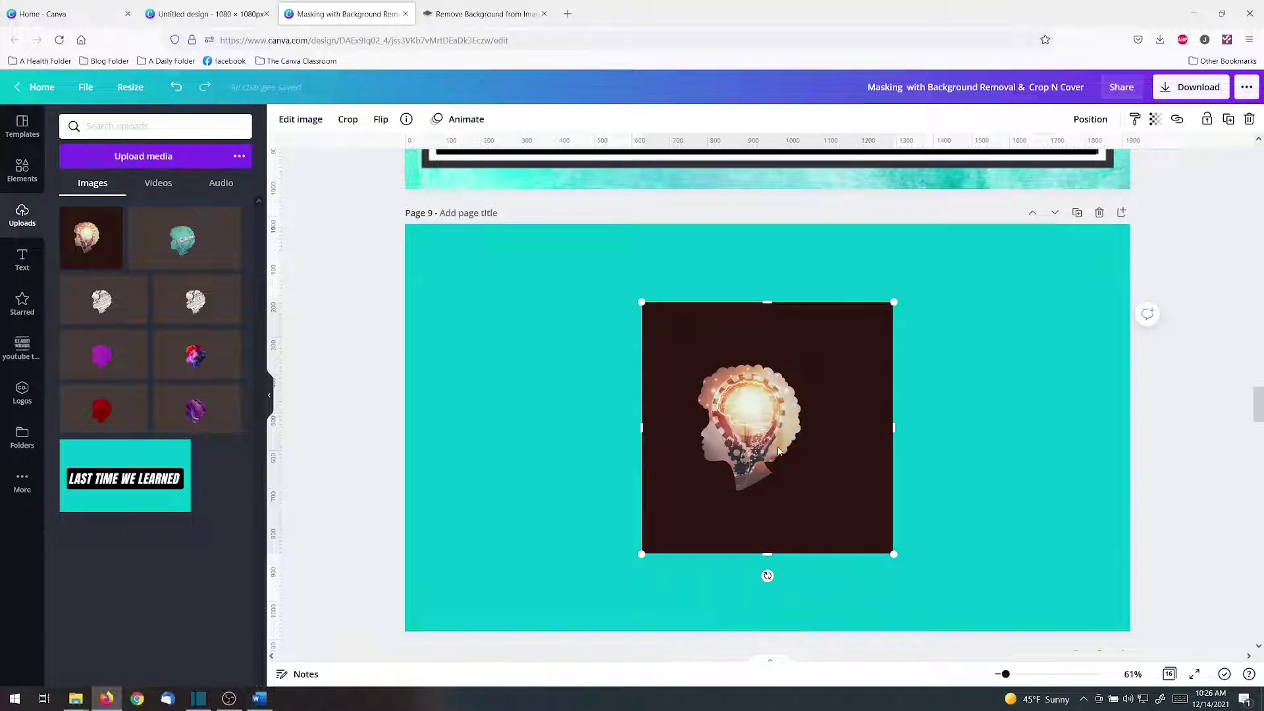
pyautogui.click(298, 119)
pyautogui.click(162, 322)
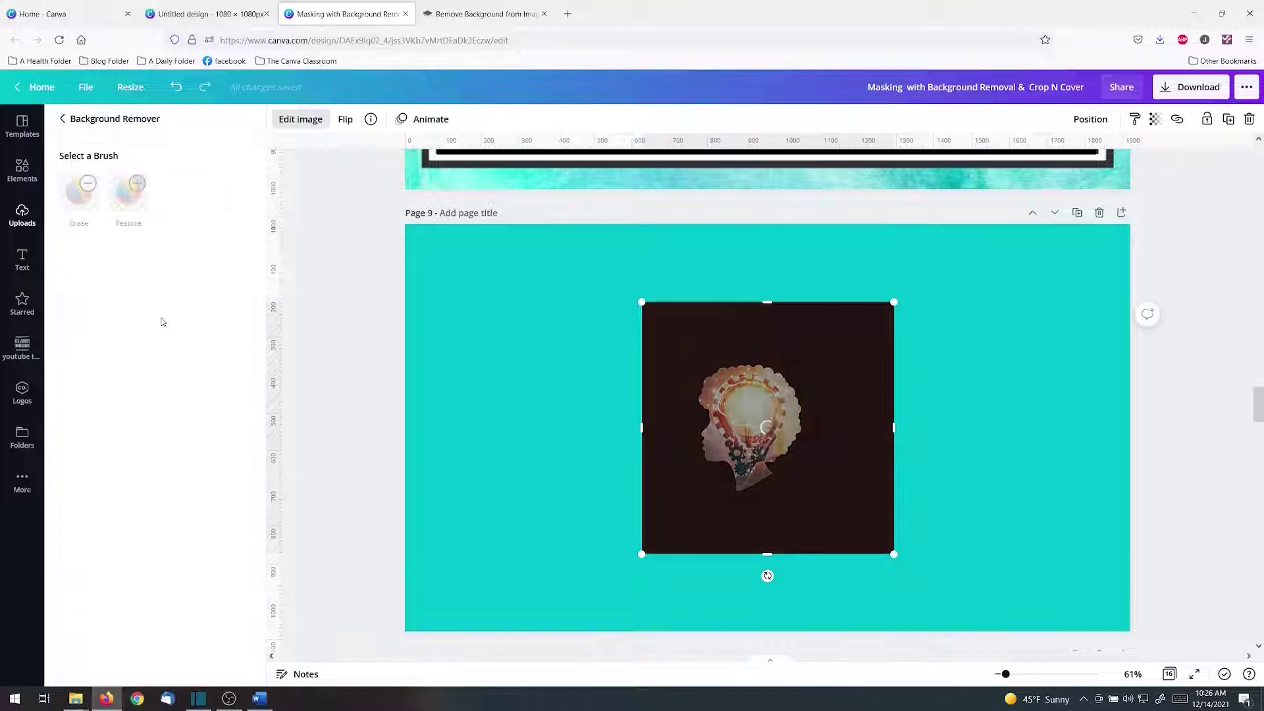
pyautogui.click(215, 661)
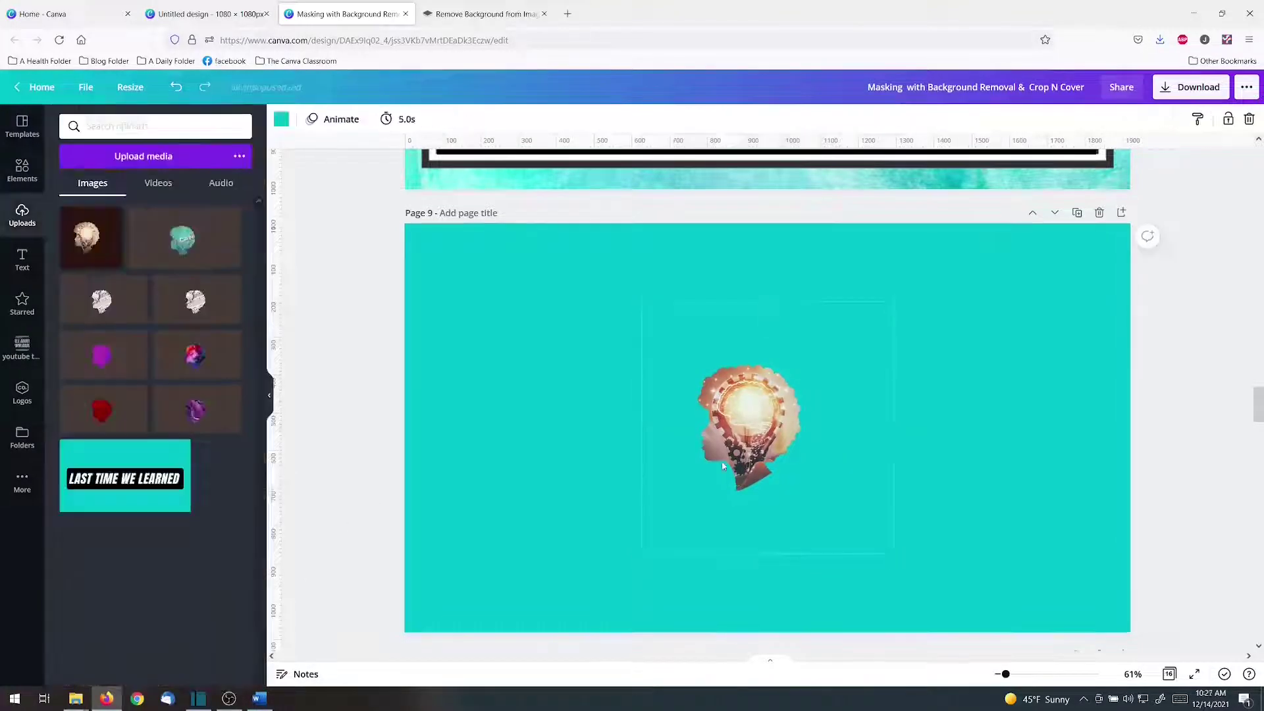
# - Move the head image left and crop its frame inward on all four sides
pyautogui.click(749, 456)
pyautogui.moveTo(756, 456); pyautogui.dragTo(630, 433)
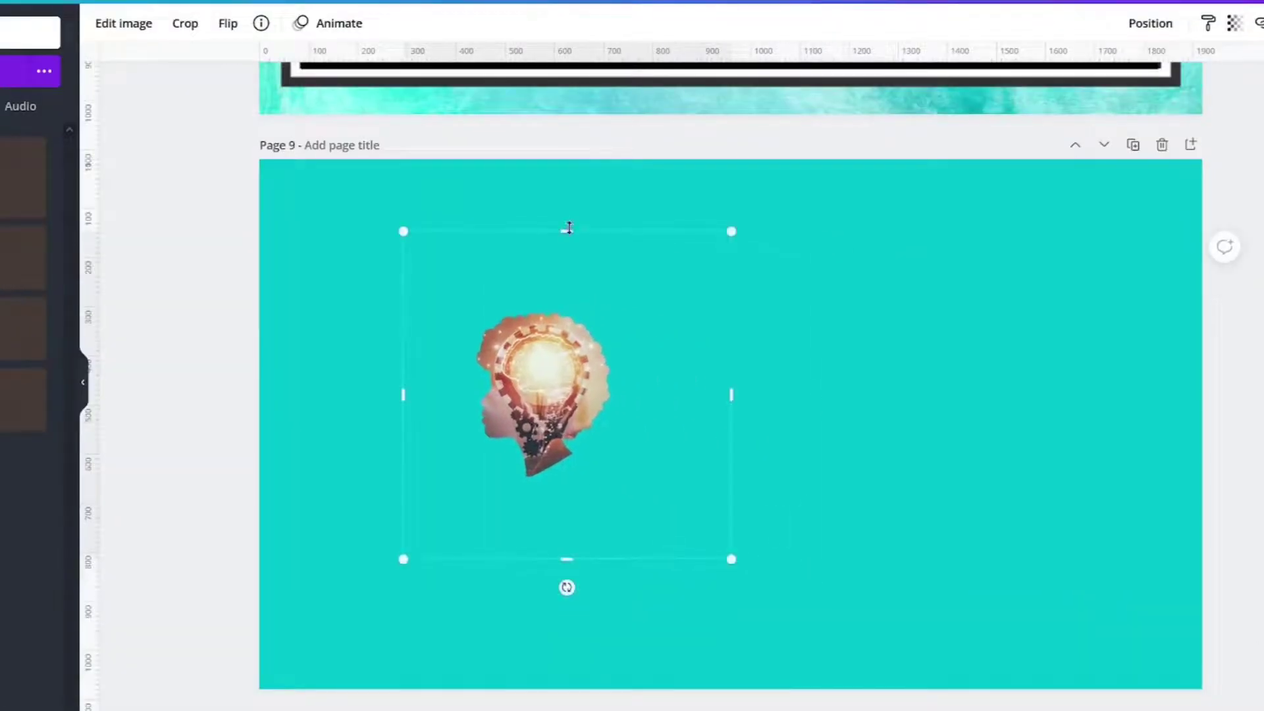
pyautogui.moveTo(569, 228); pyautogui.dragTo(557, 301)
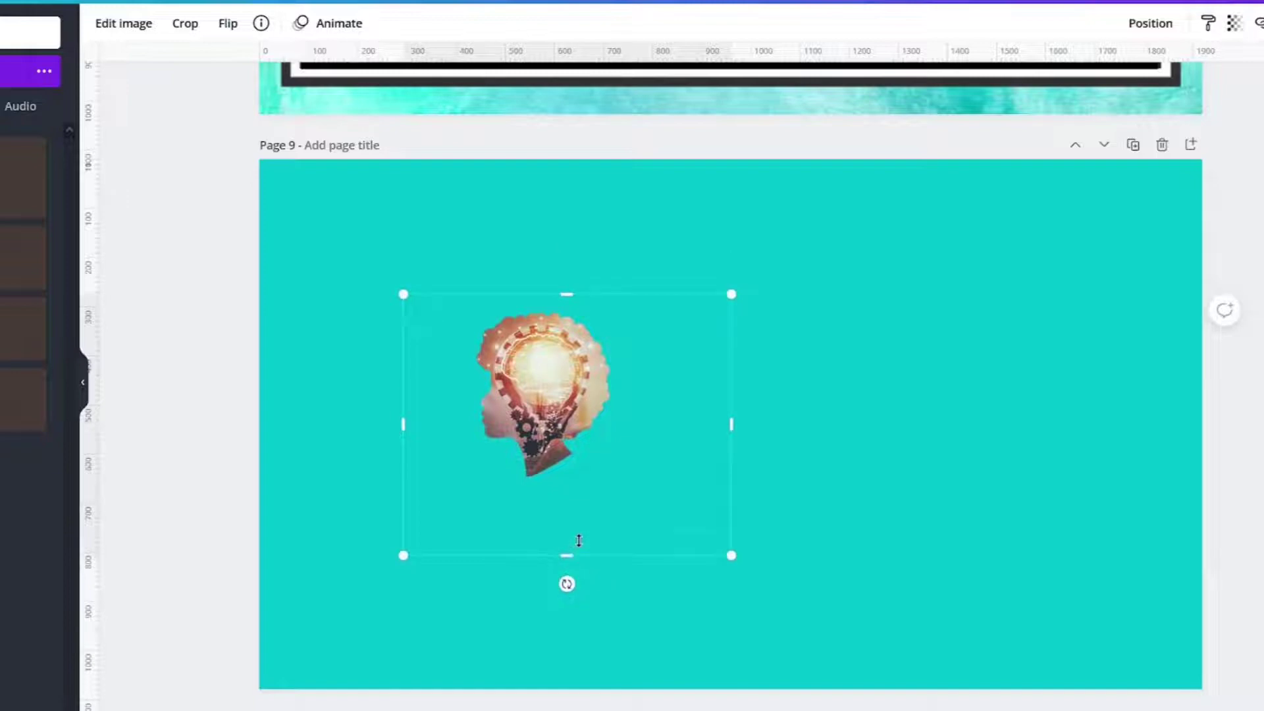
pyautogui.moveTo(578, 541); pyautogui.dragTo(580, 492)
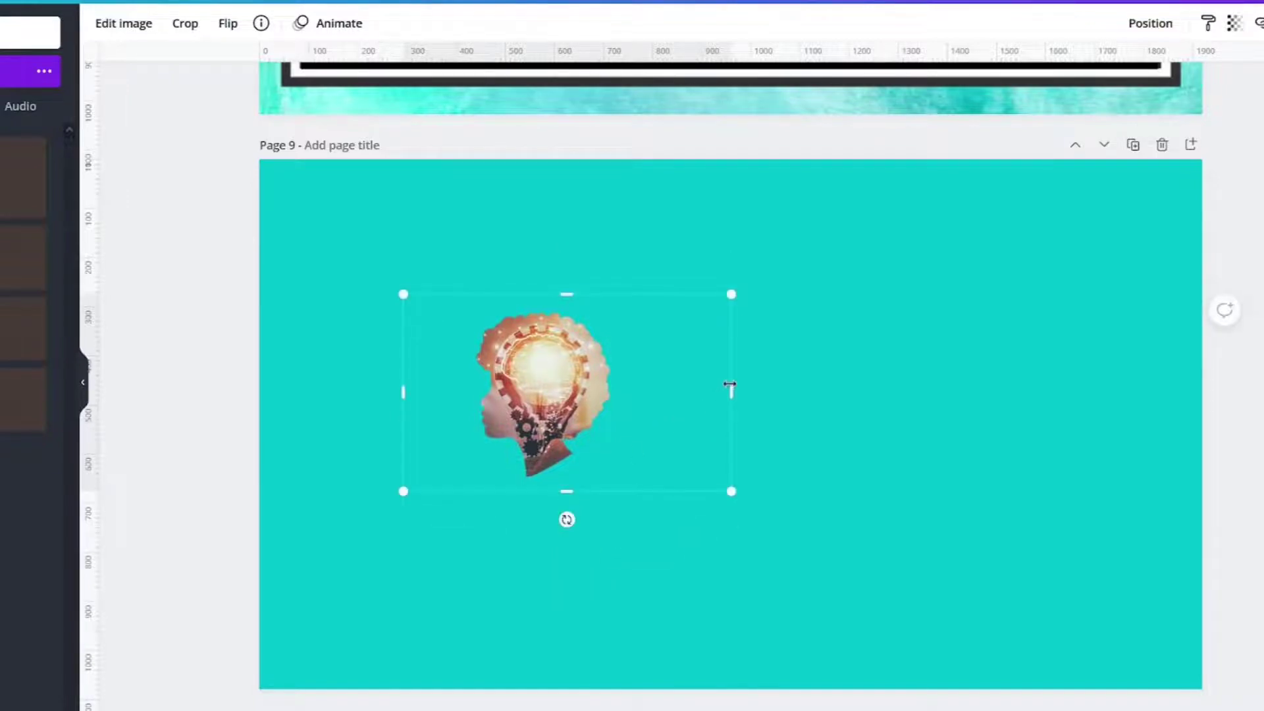
pyautogui.moveTo(730, 389); pyautogui.dragTo(652, 384)
pyautogui.moveTo(404, 392); pyautogui.dragTo(442, 392)
# - Apply a Glow shadow to the head with full opacity, no blur and size 10
pyautogui.click(124, 23)
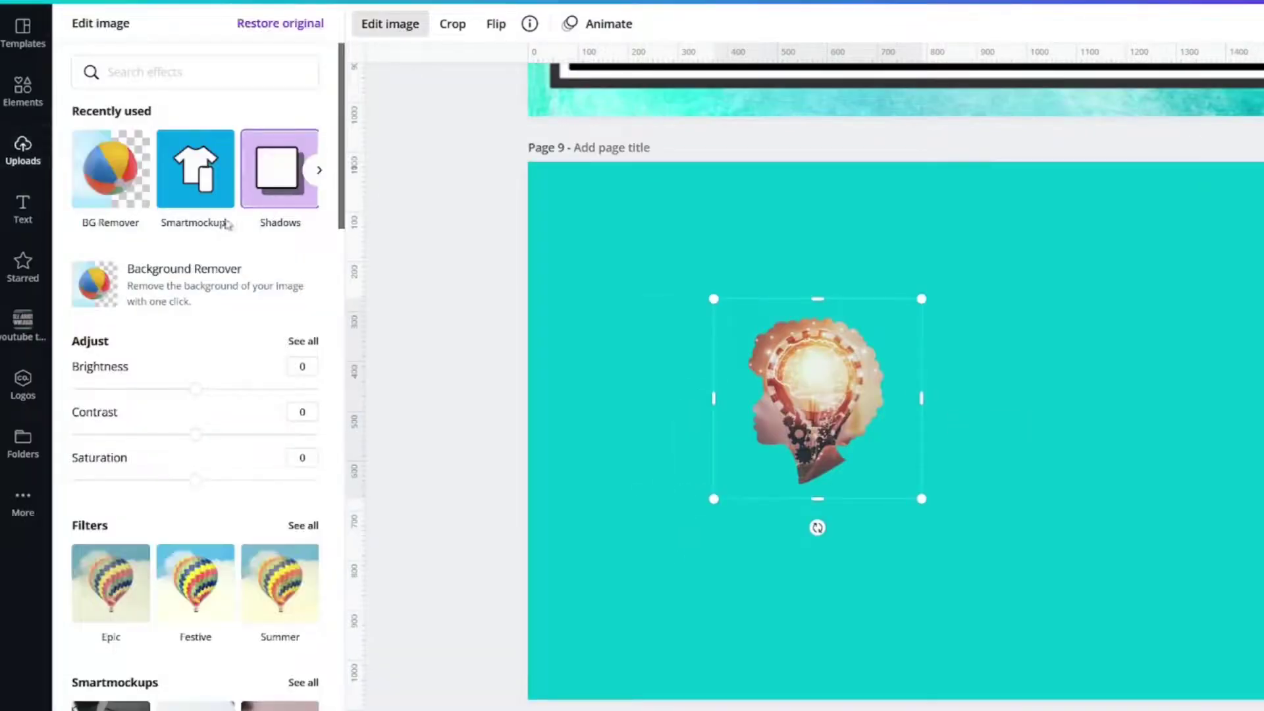
pyautogui.click(266, 169)
pyautogui.click(224, 122)
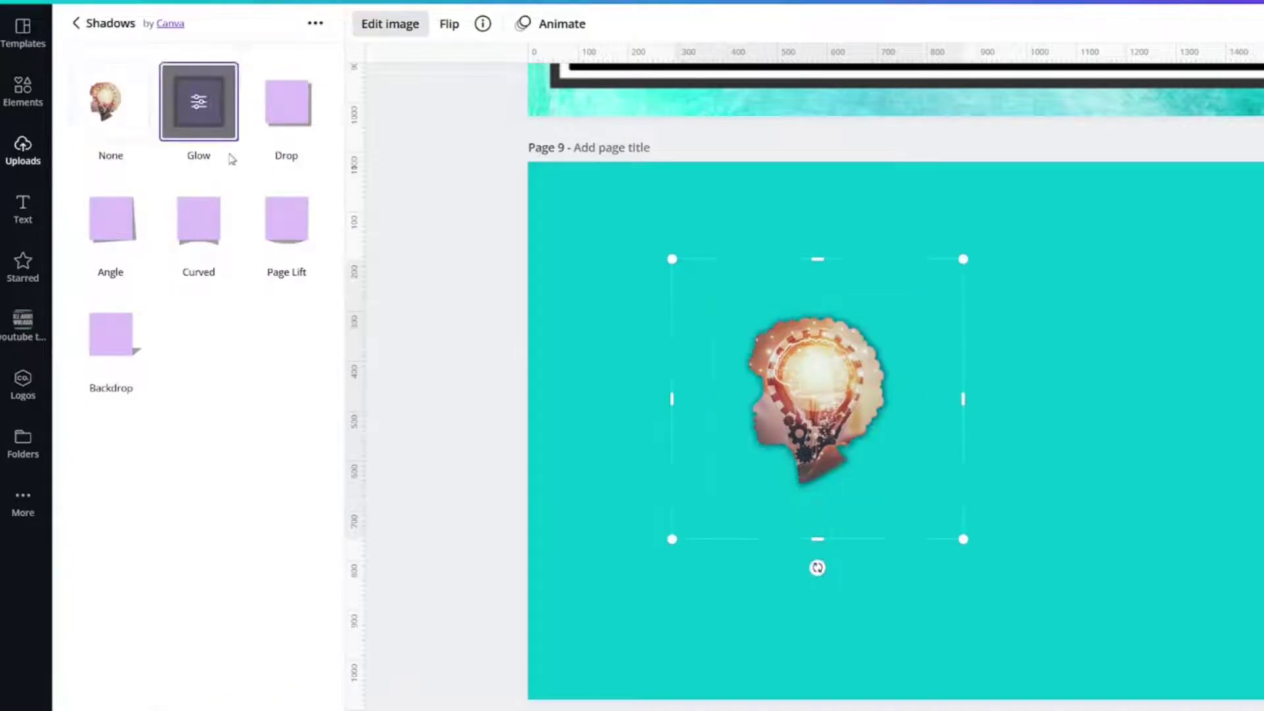
pyautogui.click(202, 116)
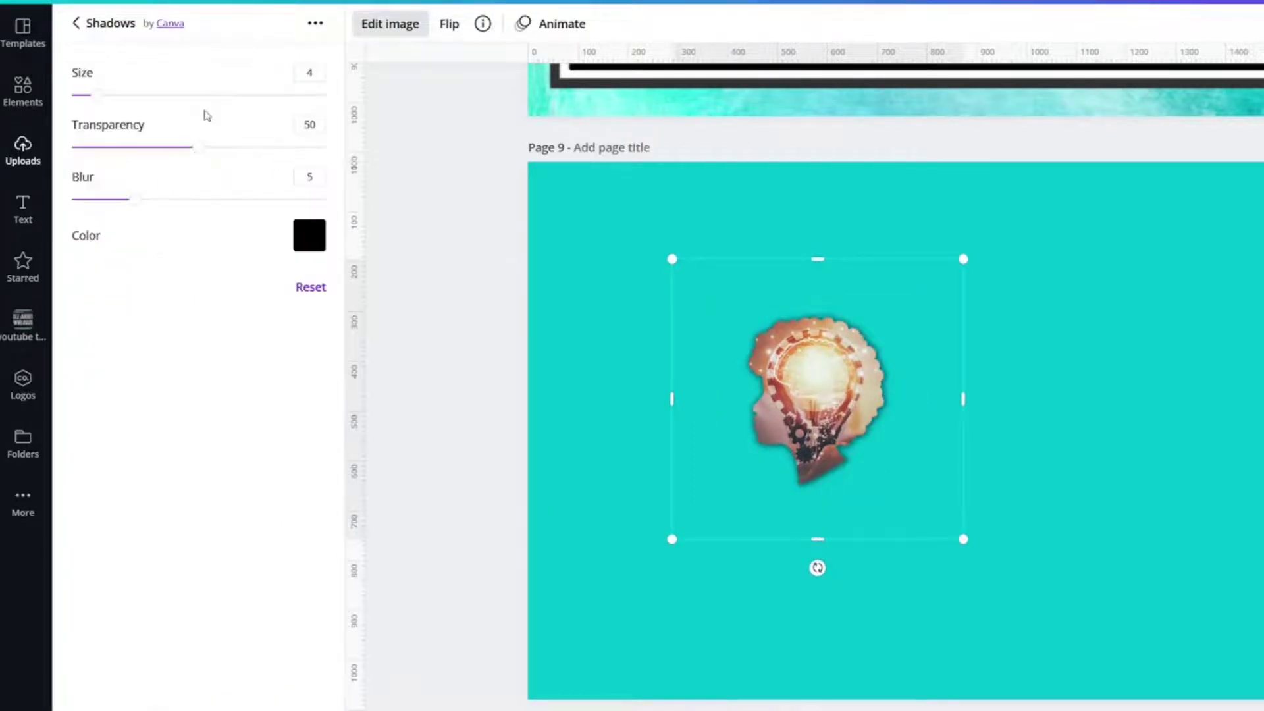
pyautogui.moveTo(198, 147); pyautogui.dragTo(326, 146)
pyautogui.moveTo(135, 200); pyautogui.dragTo(70, 199)
pyautogui.moveTo(96, 95); pyautogui.dragTo(136, 95)
# - Set the glow outline colour to the purple Document Colors swatch
pyautogui.click(310, 235)
pyautogui.click(507, 414)
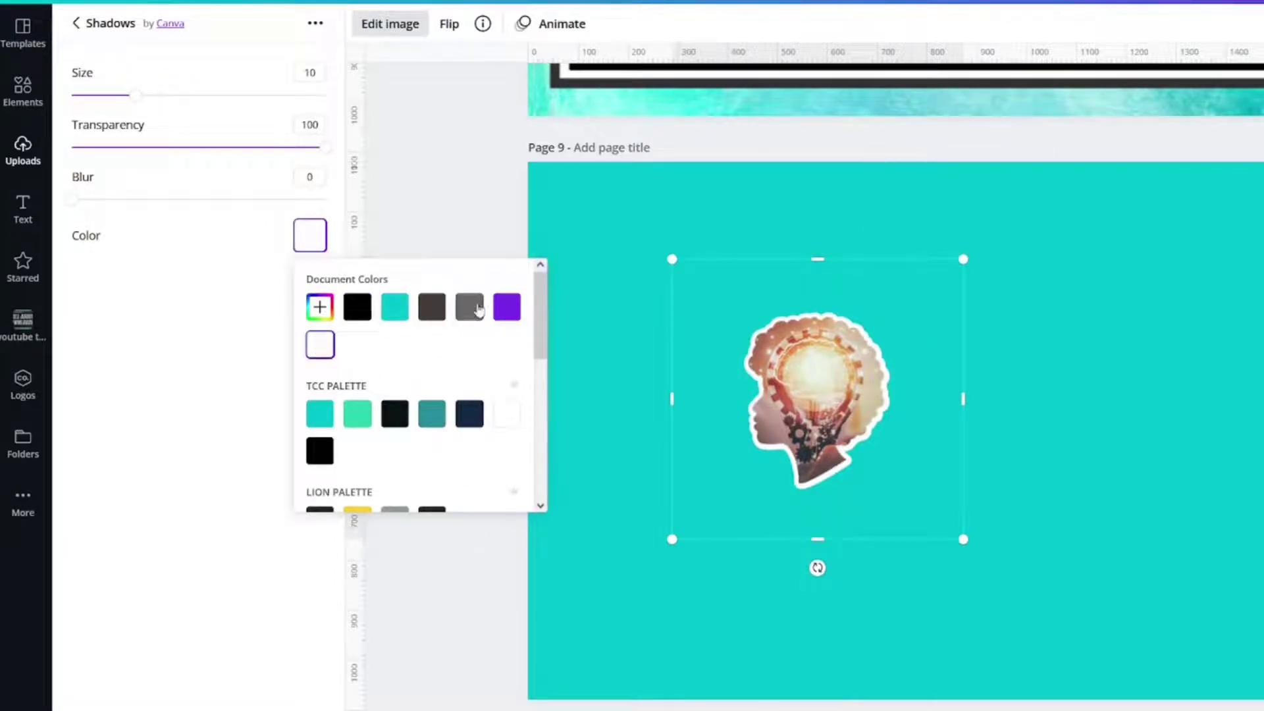
pyautogui.click(478, 310)
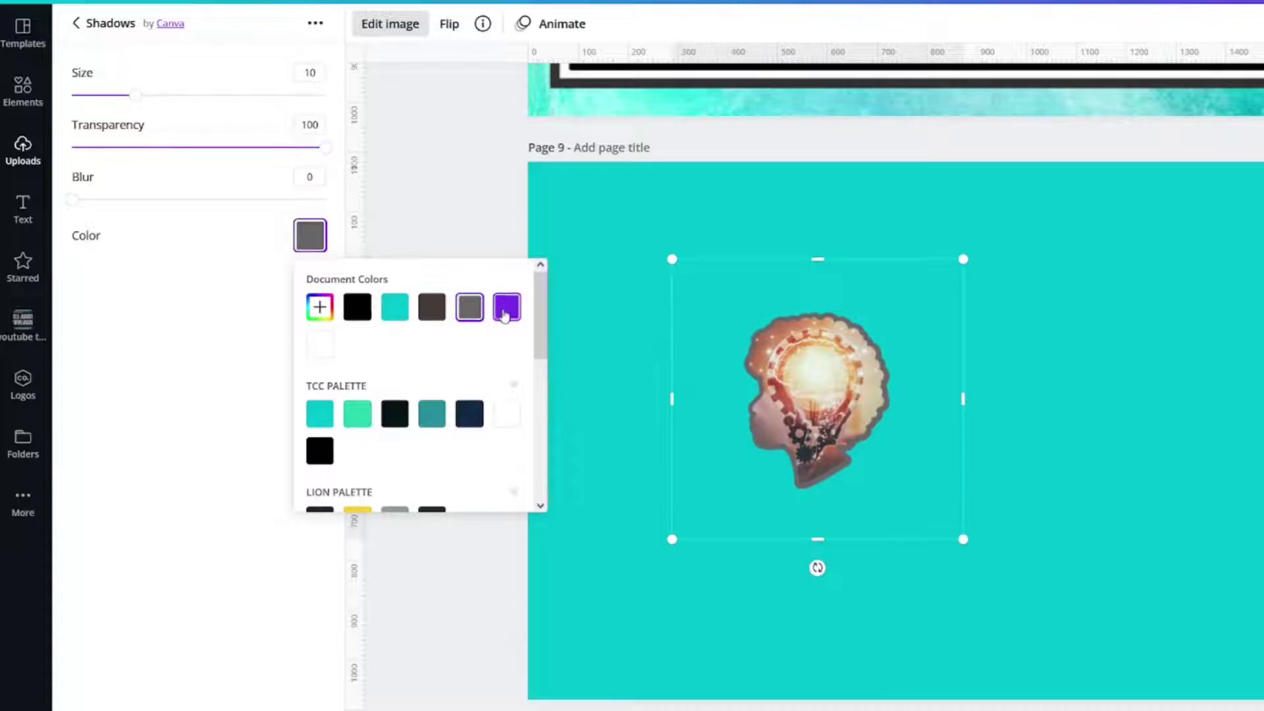
pyautogui.click(506, 307)
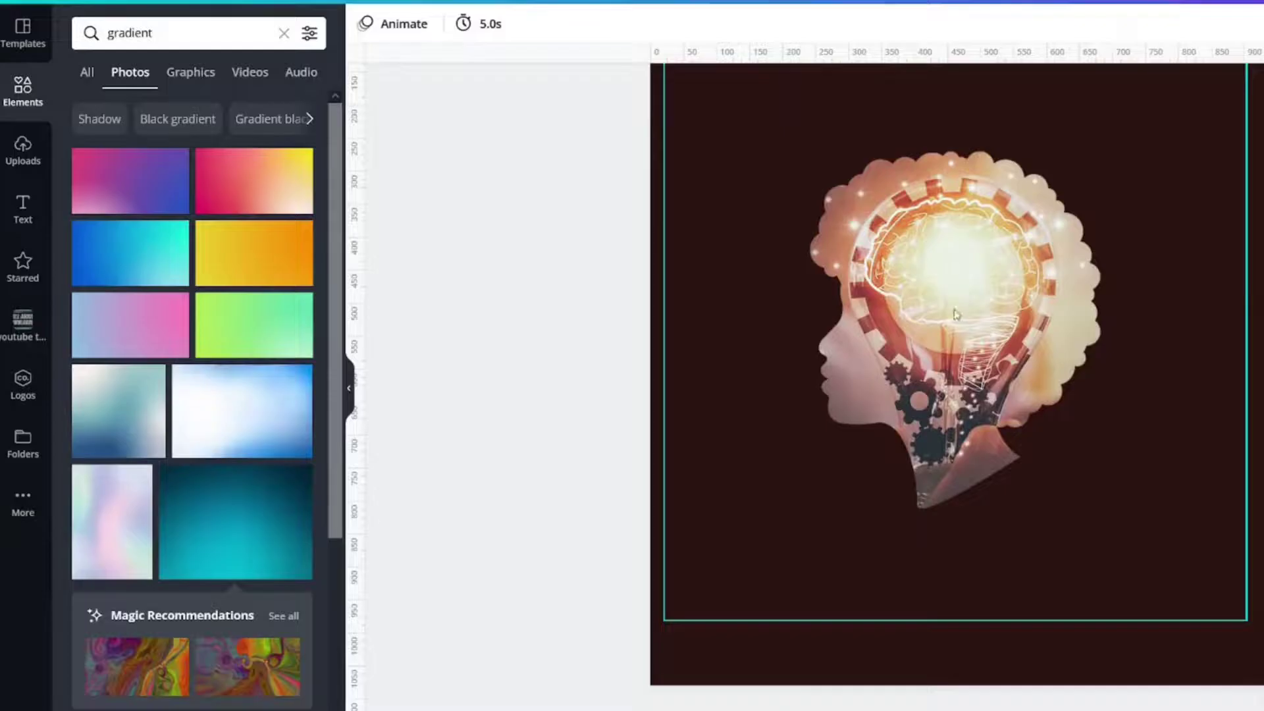
# - Place the windblown-hair woman graphic from Starred onto the dark brown blob
pyautogui.scroll(5, 955, 316)
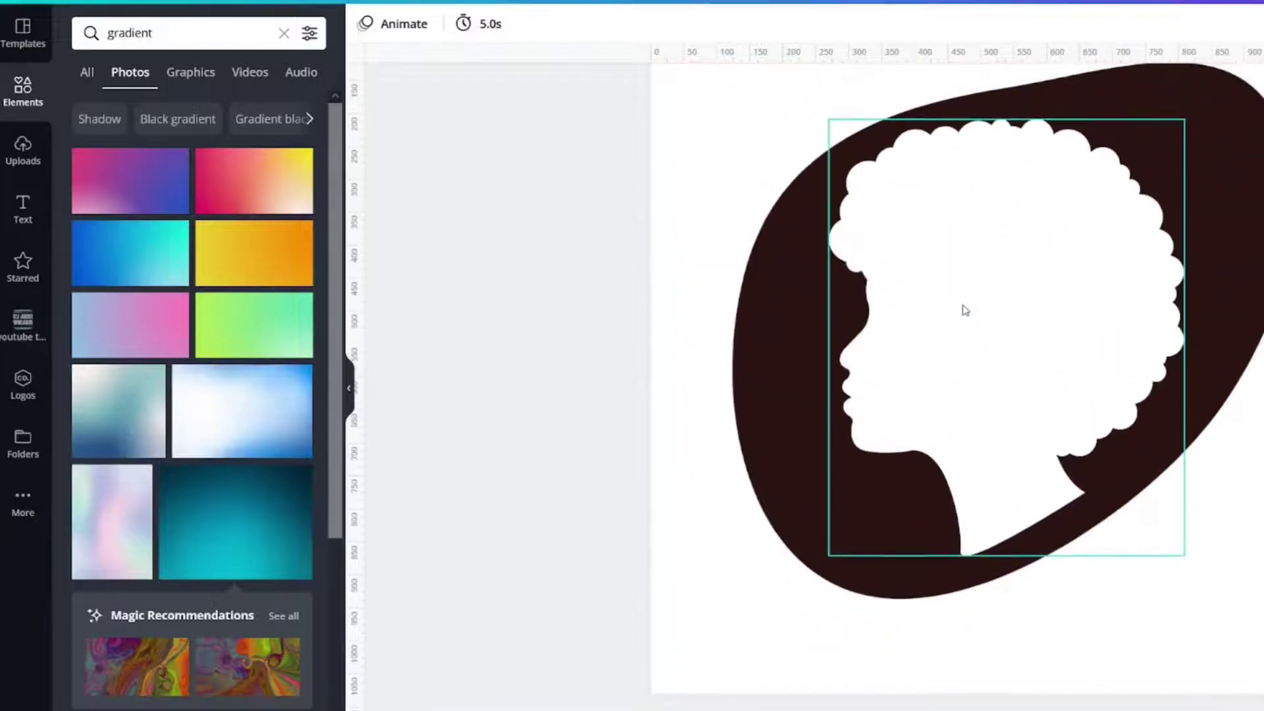
pyautogui.click(963, 309)
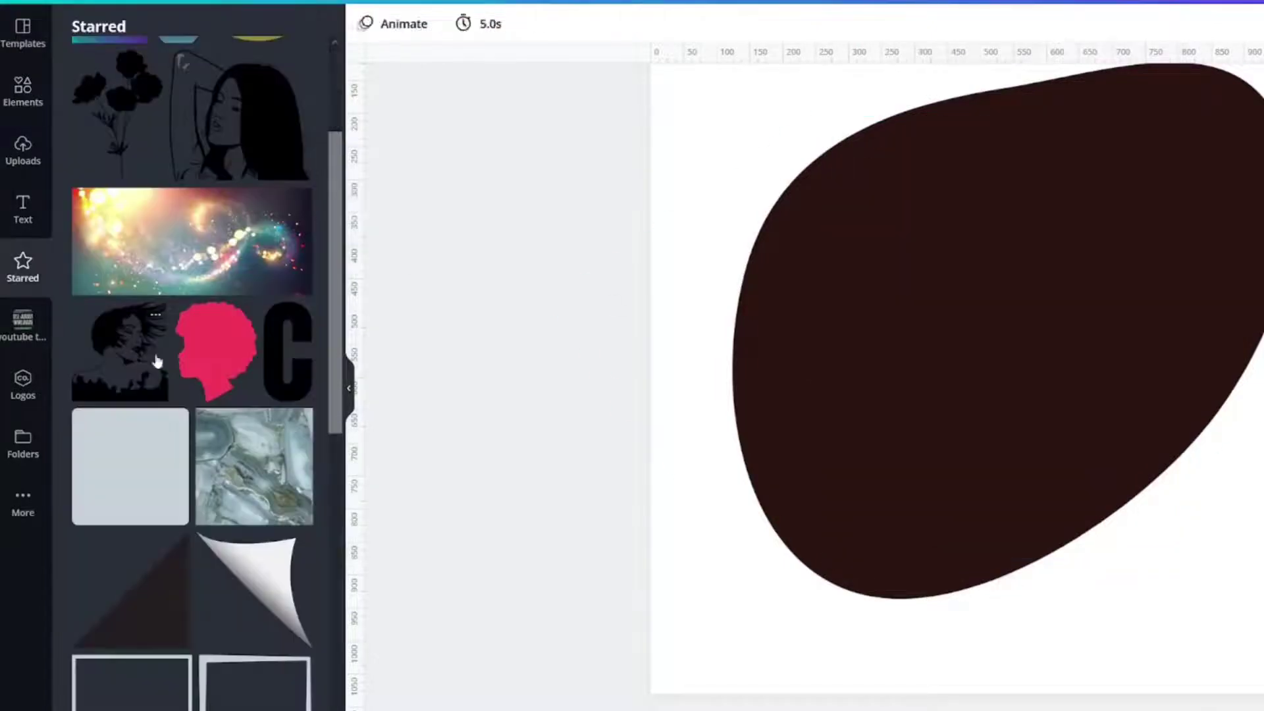
pyautogui.click(250, 115)
pyautogui.moveTo(934, 317); pyautogui.dragTo(919, 276)
pyautogui.moveTo(637, 278); pyautogui.dragTo(636, 277)
# - Recolour the woman silhouette white and enlarge it on the blob
pyautogui.click(137, 50)
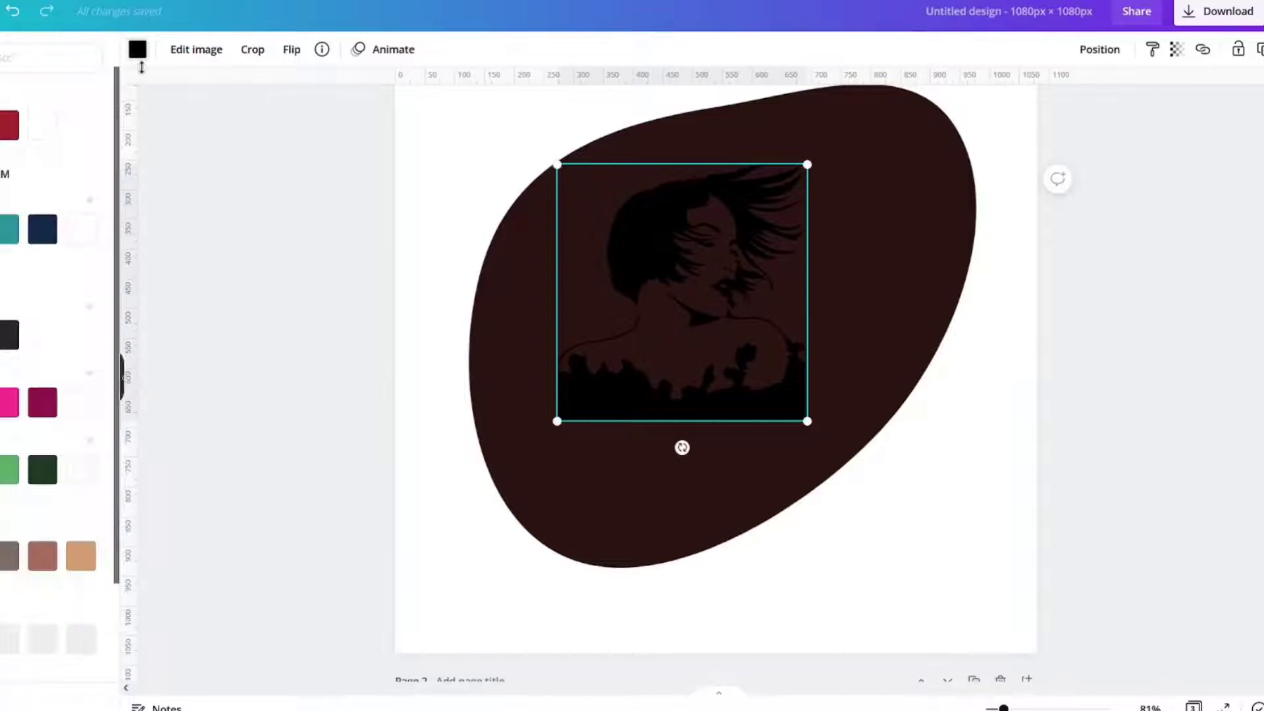
pyautogui.click(43, 125)
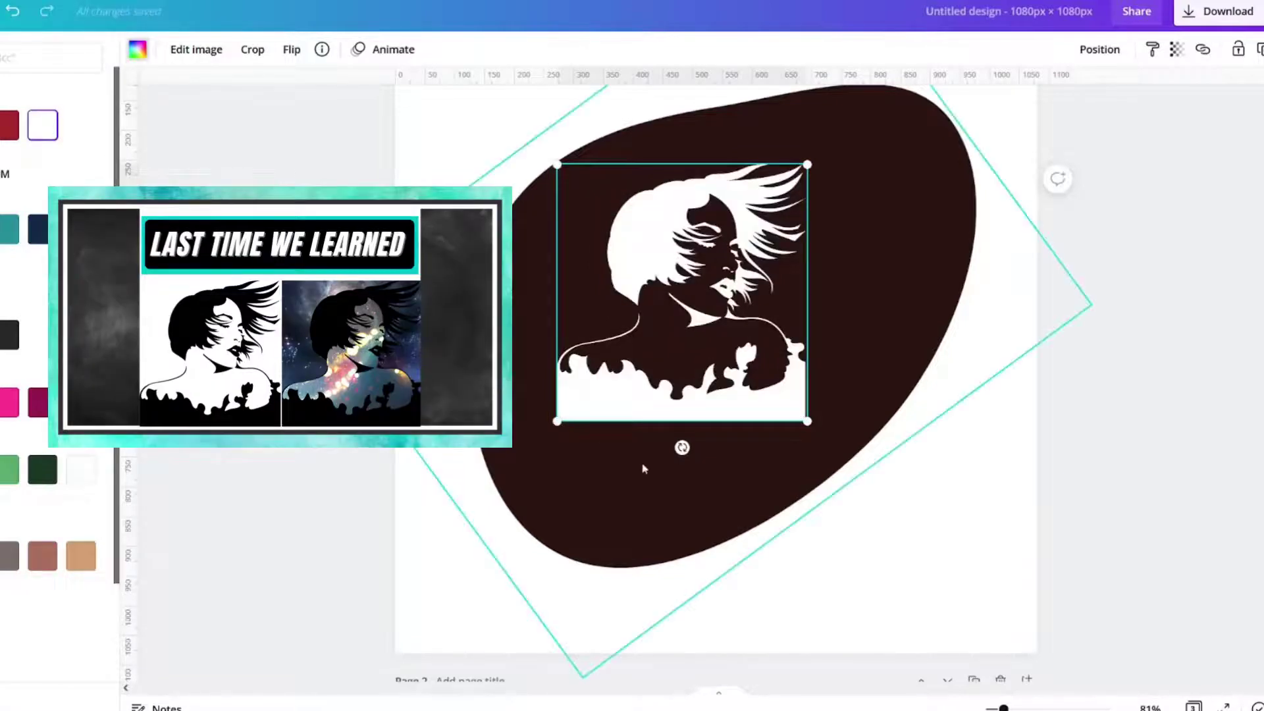
pyautogui.moveTo(807, 421); pyautogui.dragTo(837, 452)
pyautogui.moveTo(680, 339); pyautogui.dragTo(683, 335)
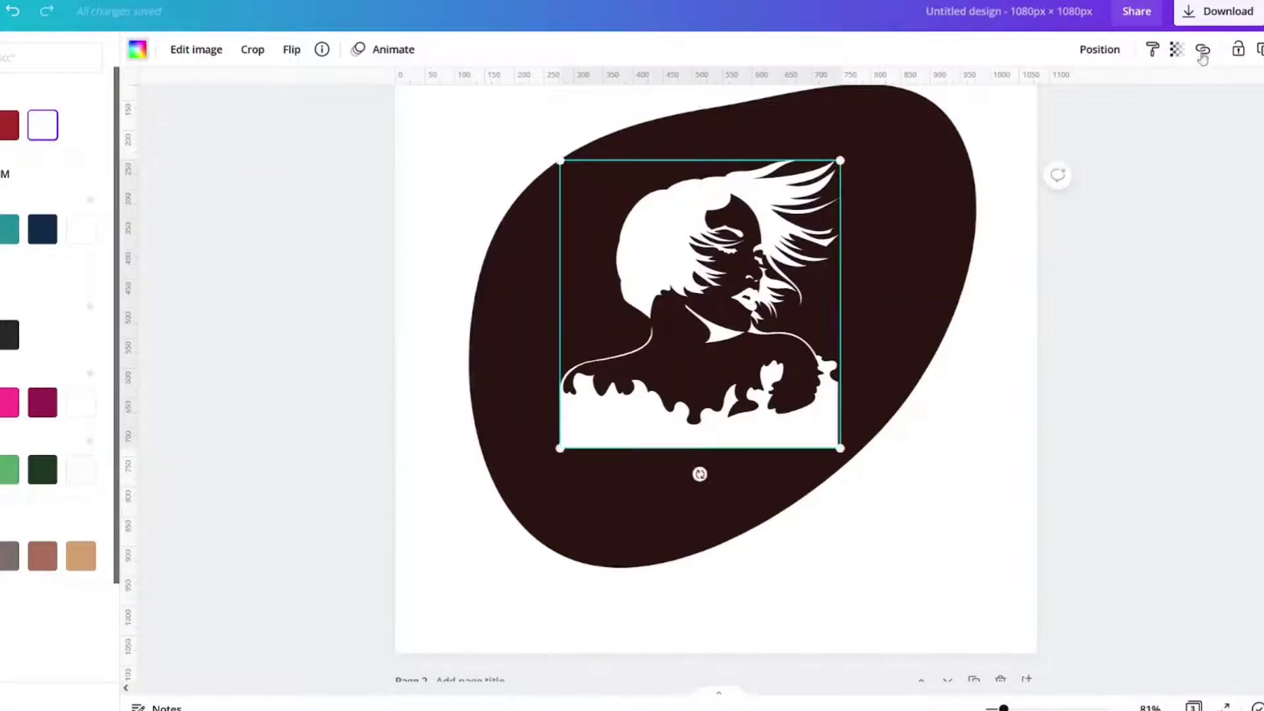
# - Download Page 1 of the design as a PNG
pyautogui.click(1202, 14)
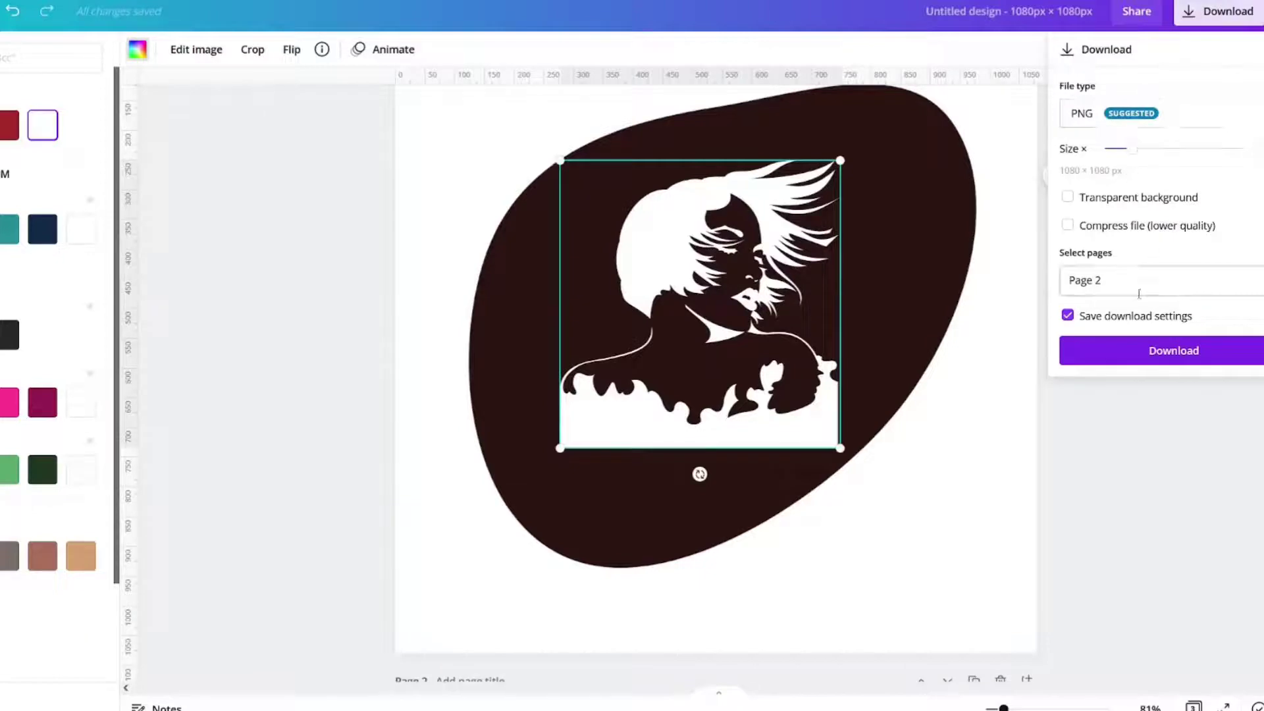
pyautogui.click(1140, 290)
pyautogui.click(1123, 362)
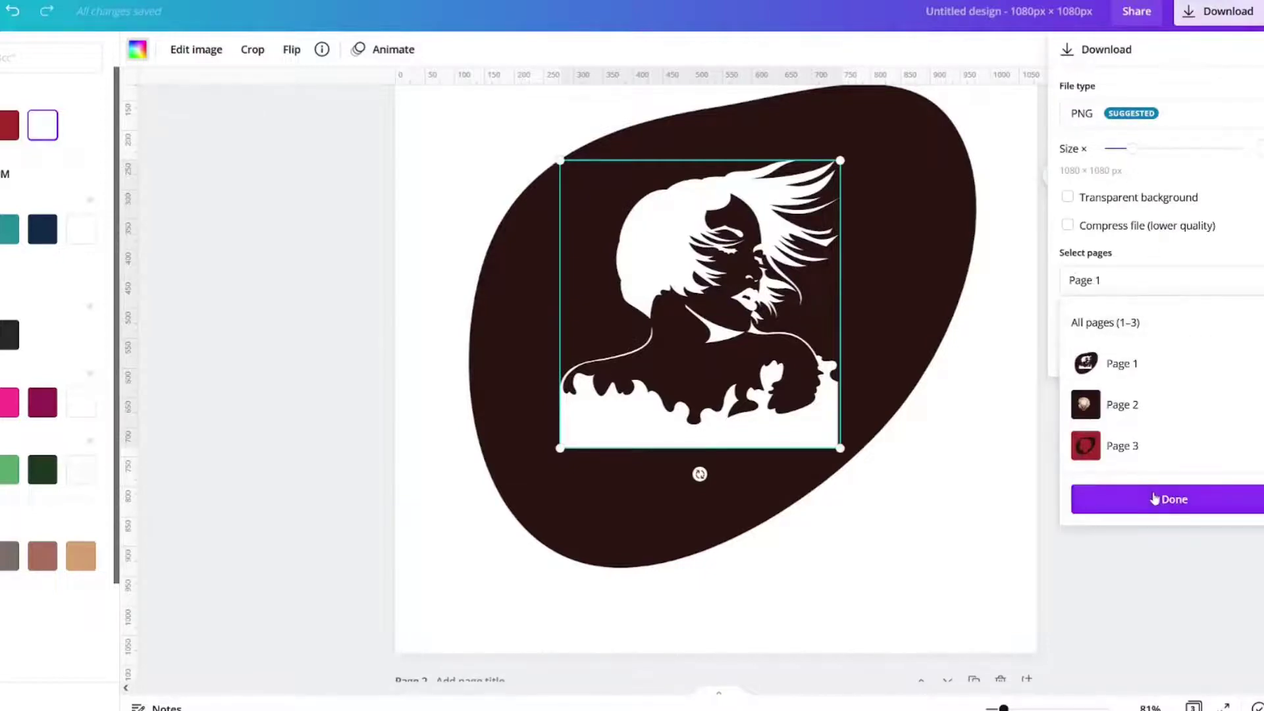
pyautogui.click(1172, 496)
pyautogui.click(1080, 360)
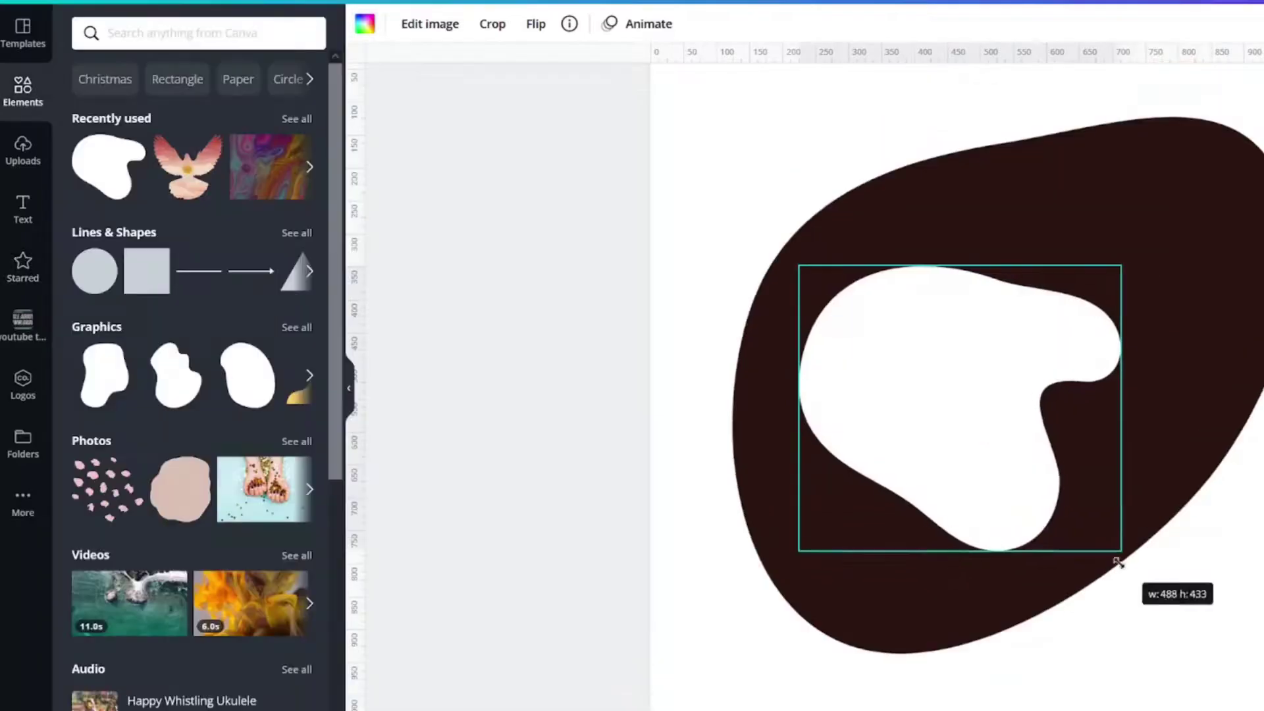
# - Enlarge the white blob inside the brown blob, then upload the Untitled design(33), (34) and (35) PNGs
pyautogui.moveTo(1121, 556); pyautogui.dragTo(1127, 584)
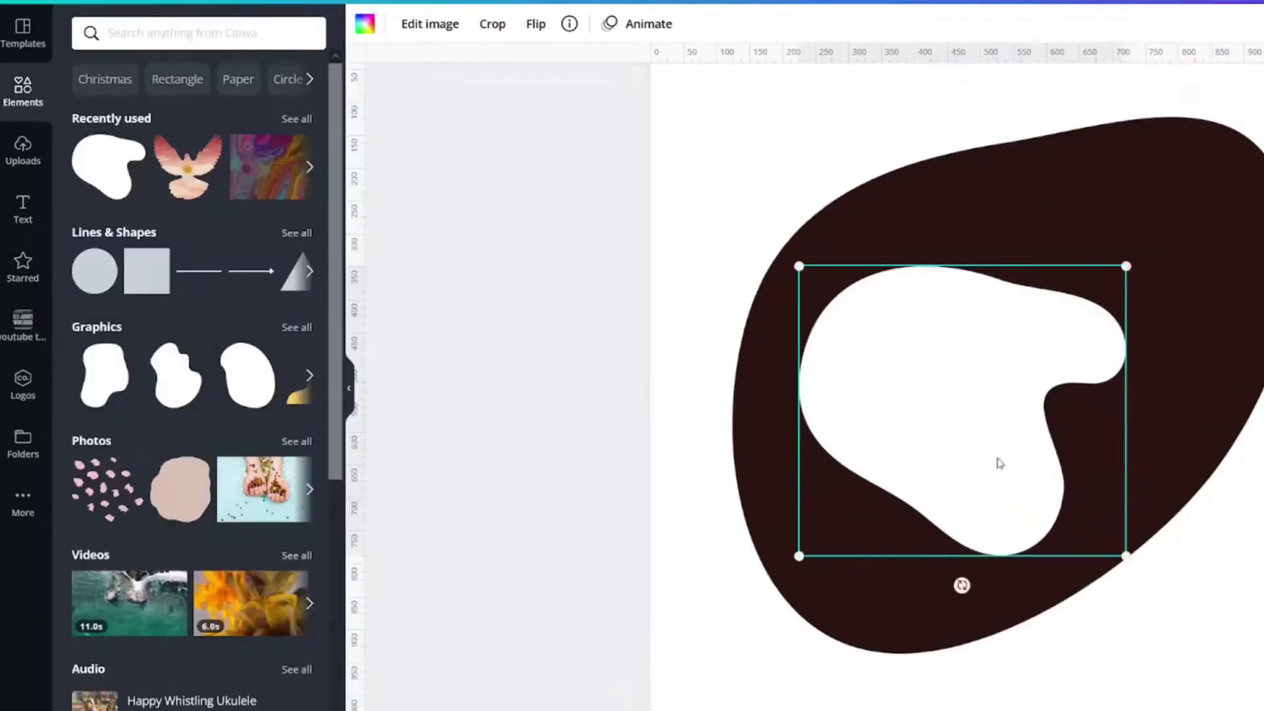
pyautogui.moveTo(997, 460); pyautogui.dragTo(1010, 422)
pyautogui.moveTo(1146, 235); pyautogui.dragTo(1172, 202)
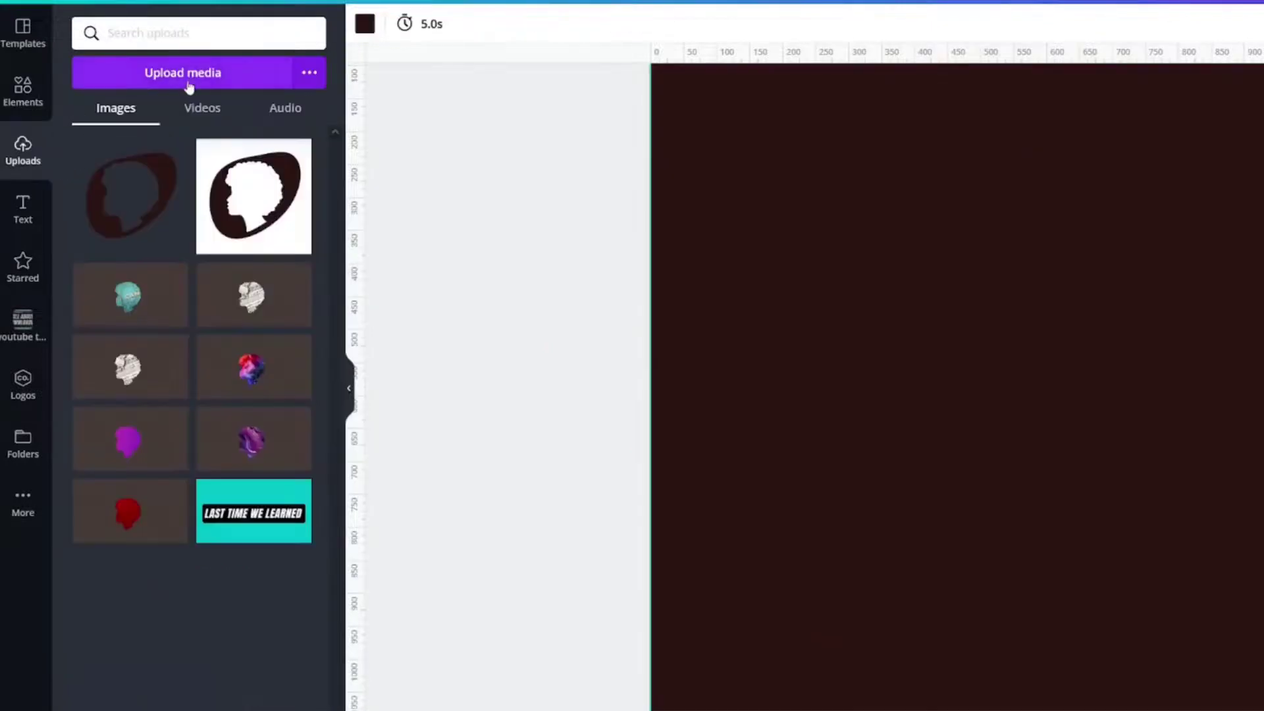
pyautogui.click(189, 76)
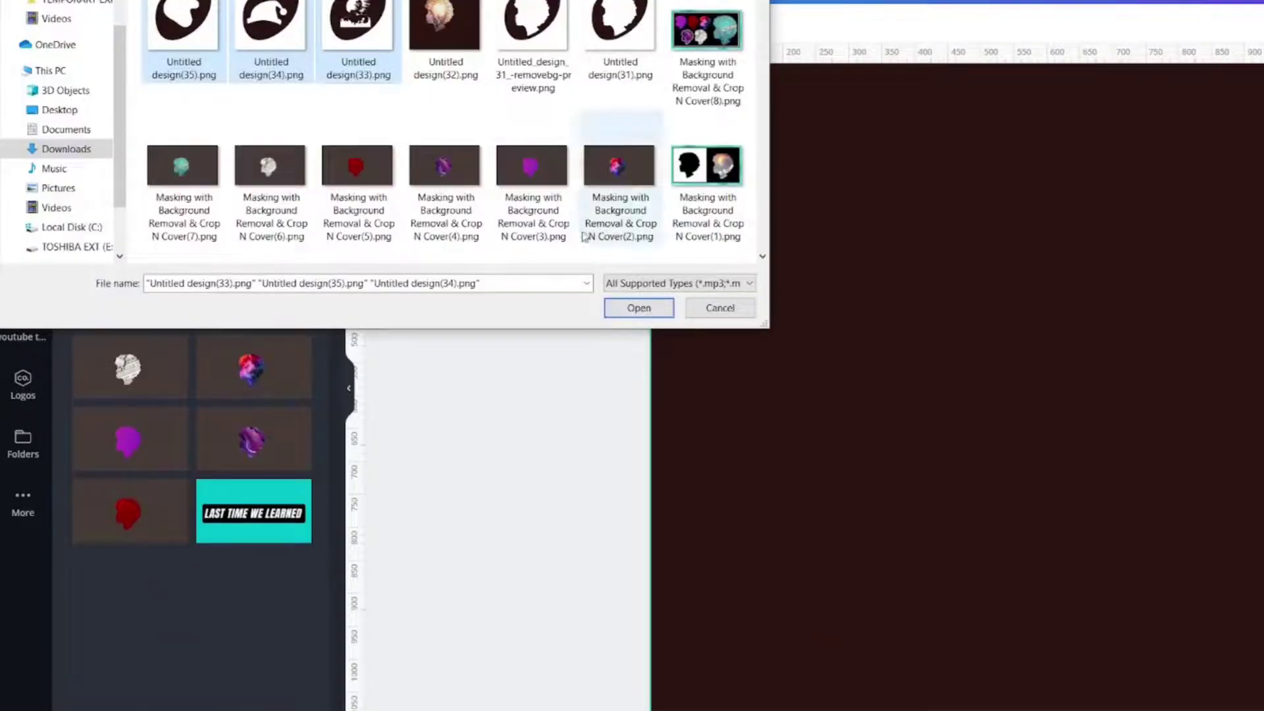
pyautogui.click(639, 307)
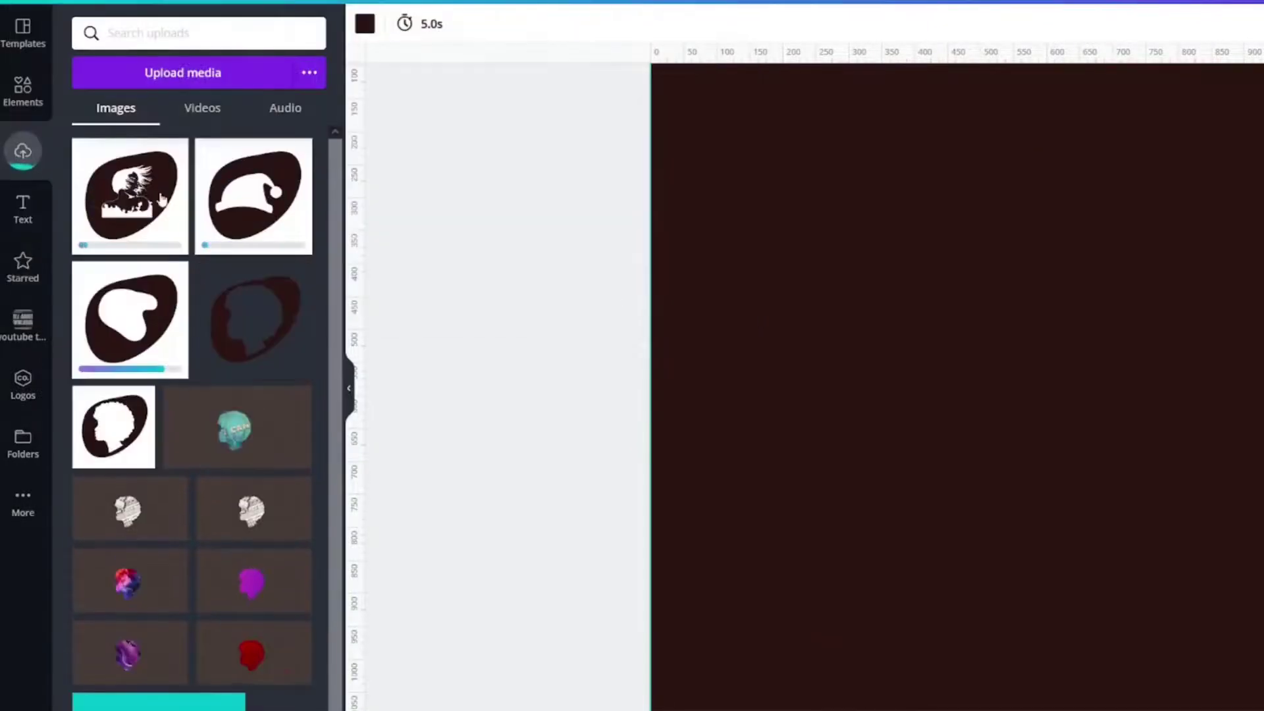
# - Add the uploaded blob image and remove its white background with Background Remover
pyautogui.click(145, 327)
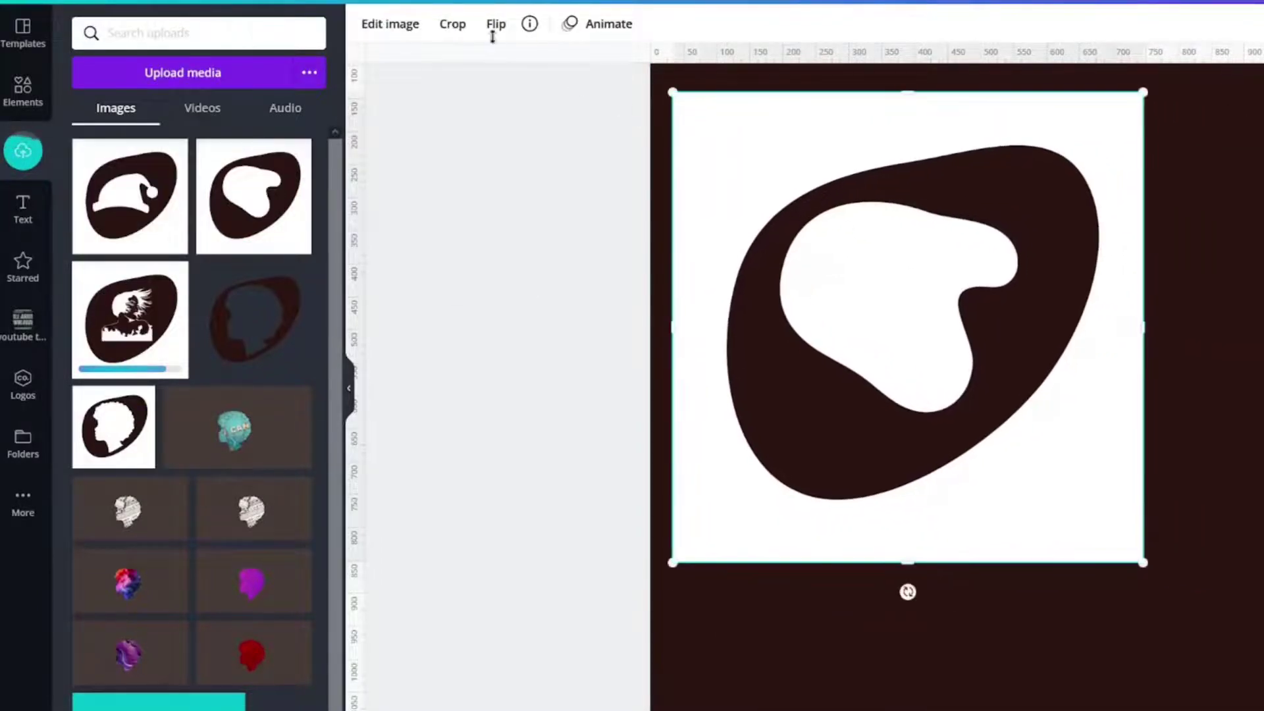
pyautogui.click(389, 30)
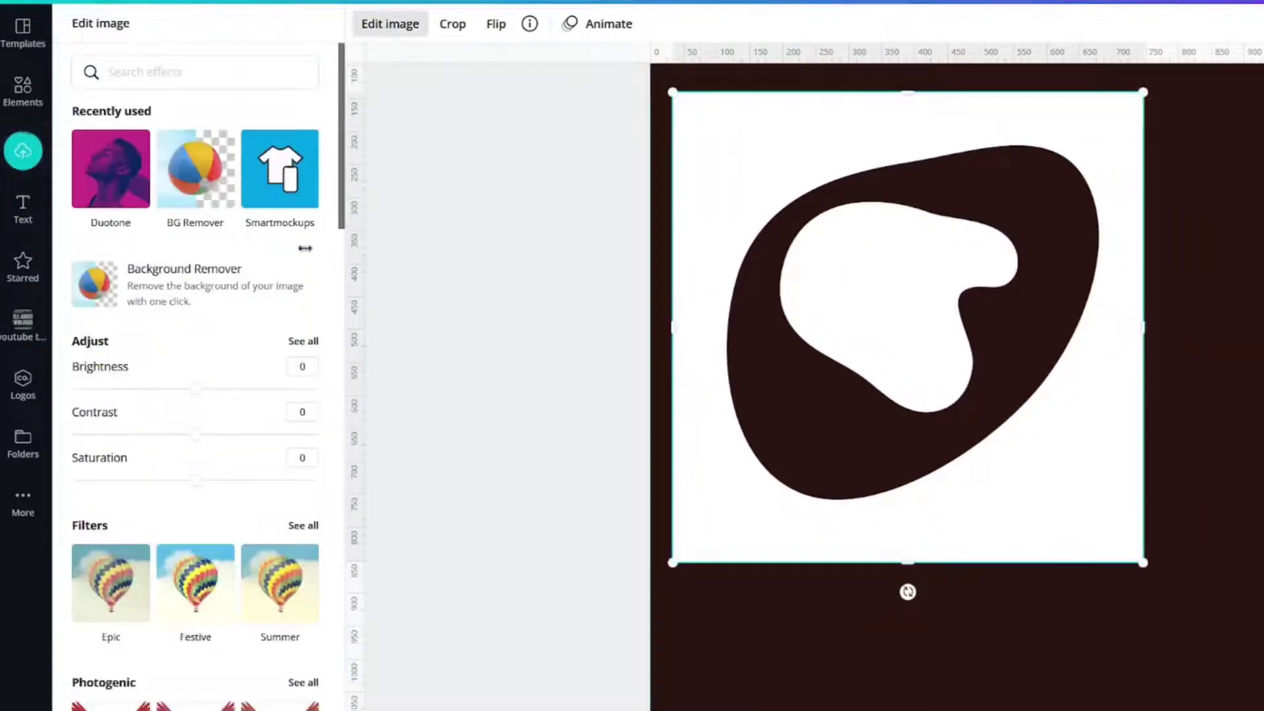
pyautogui.click(169, 285)
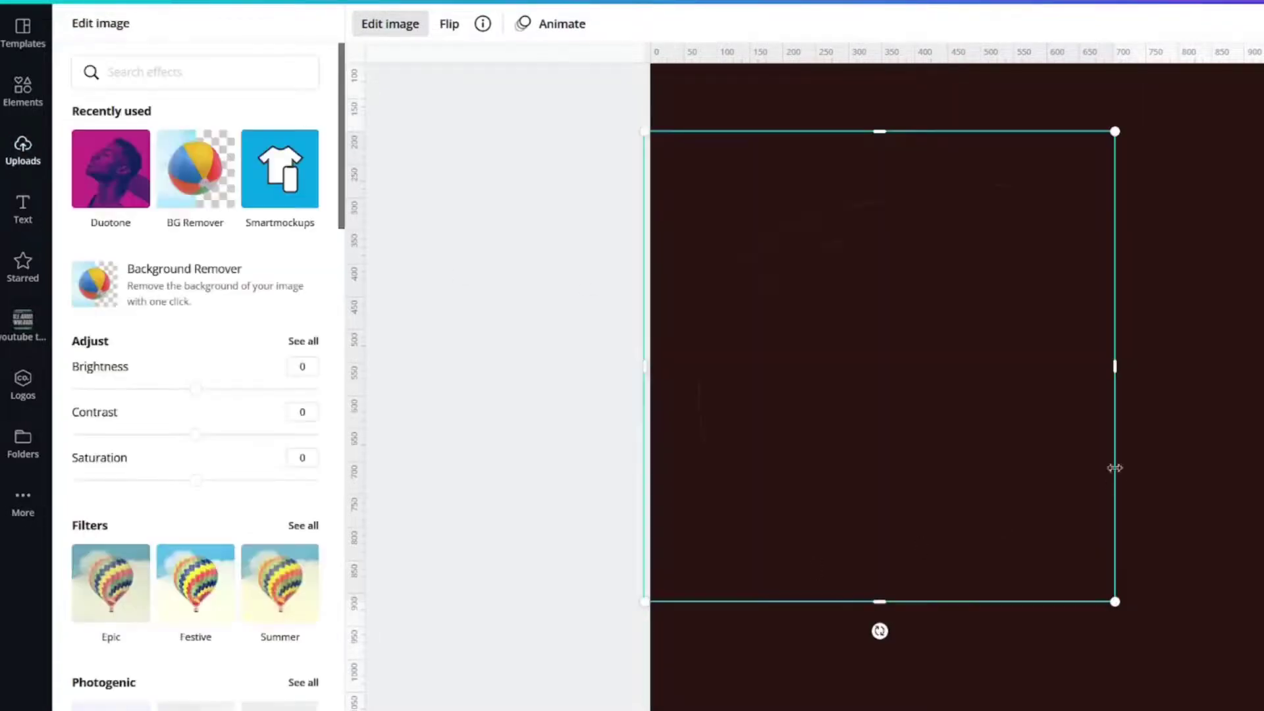
# - Change the page background colour to the TCC teal swatch
pyautogui.click(1241, 427)
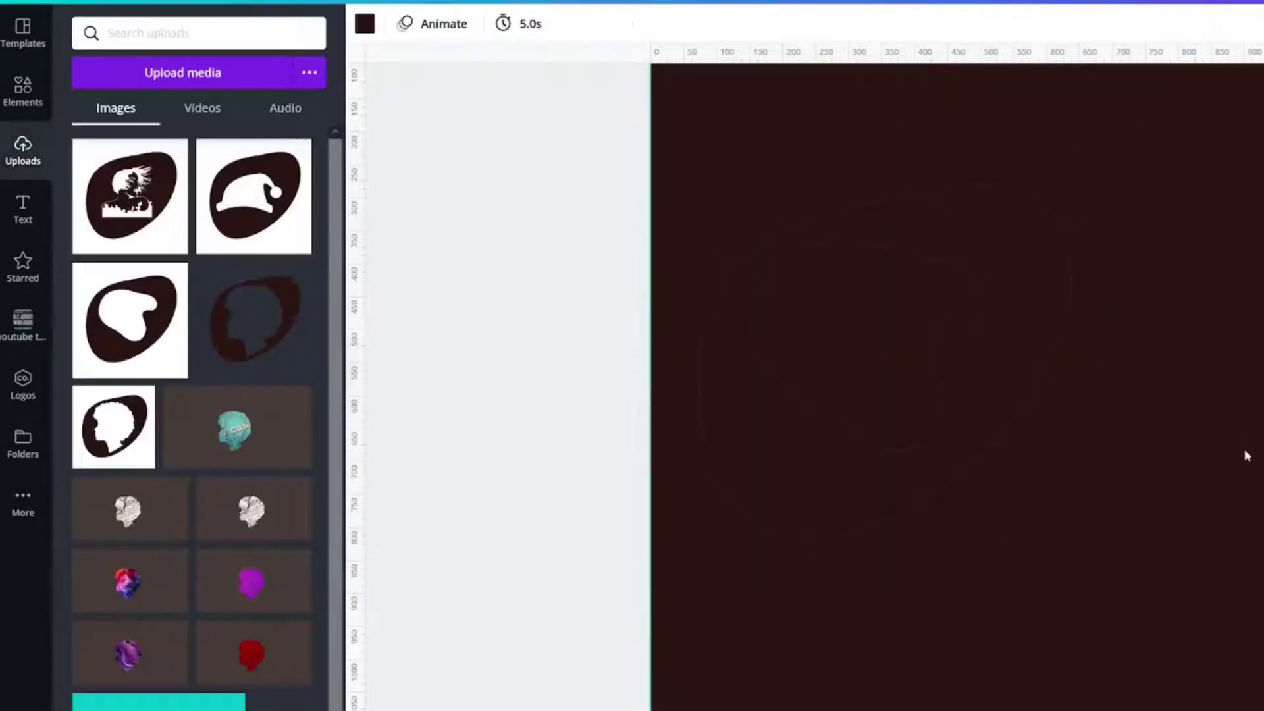
pyautogui.click(364, 25)
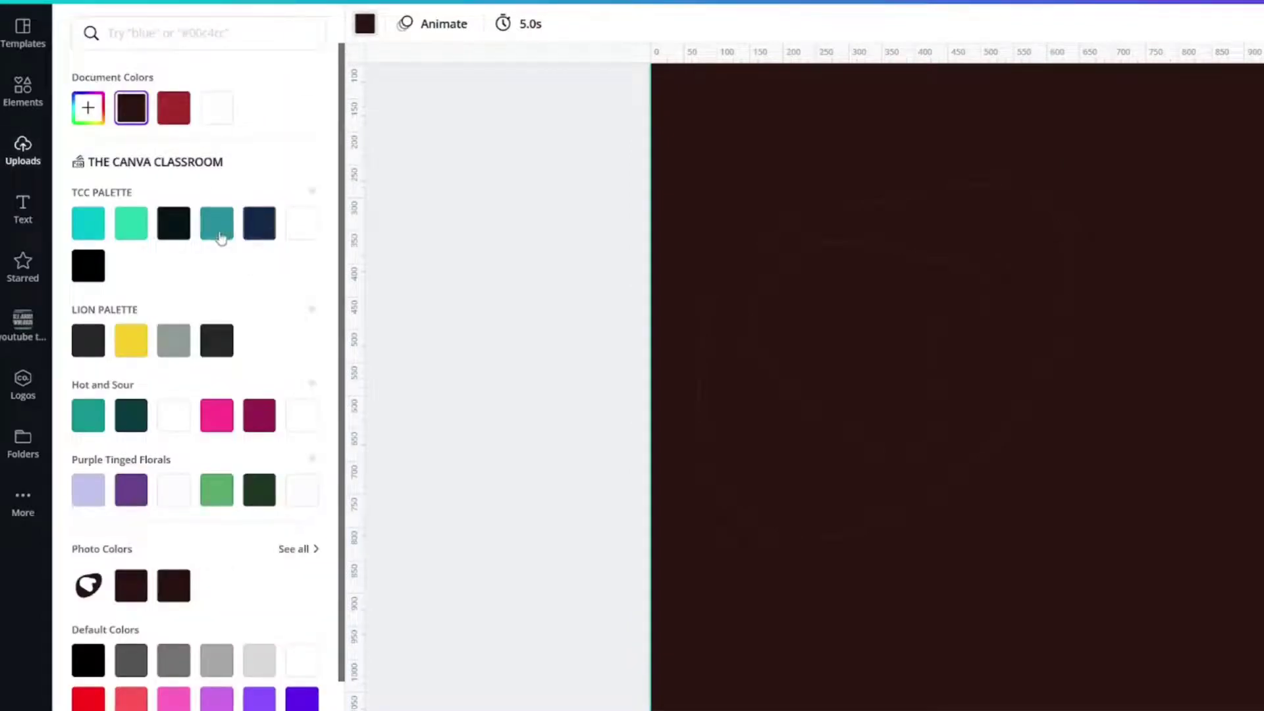
pyautogui.click(304, 228)
pyautogui.click(87, 223)
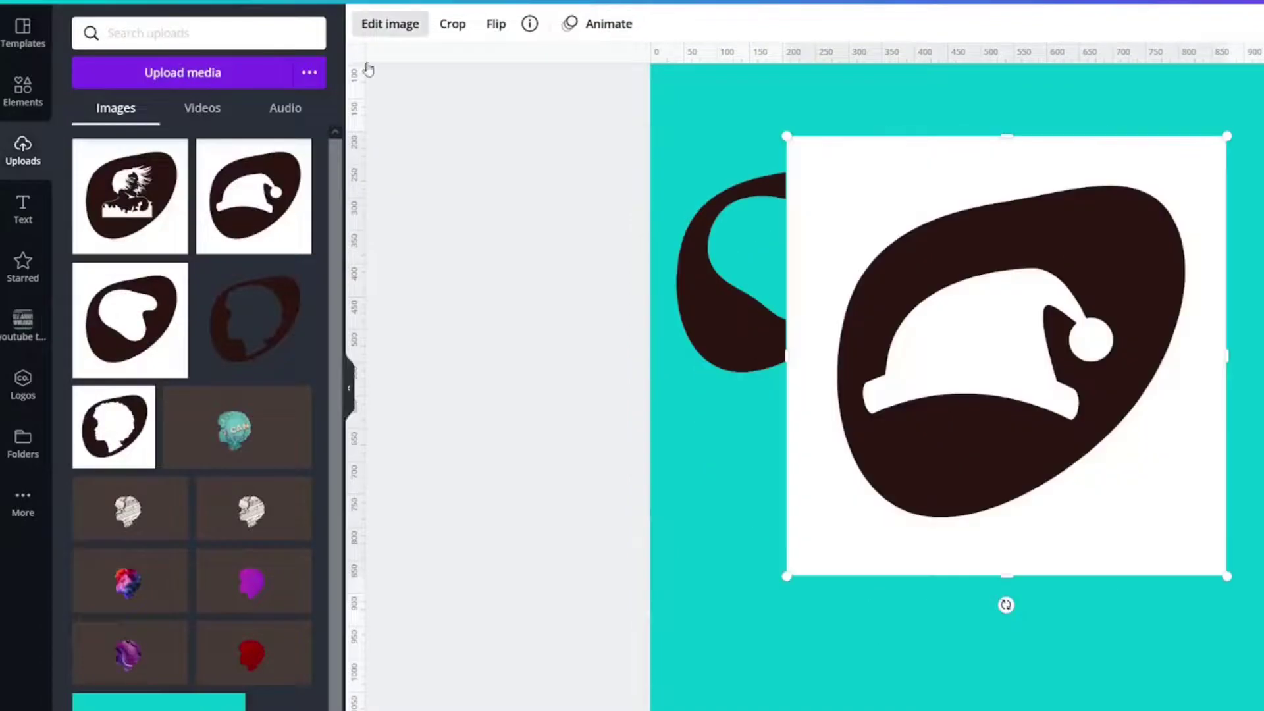
# - Remove the santa-hat image's white background and shrink the cutout
pyautogui.click(389, 24)
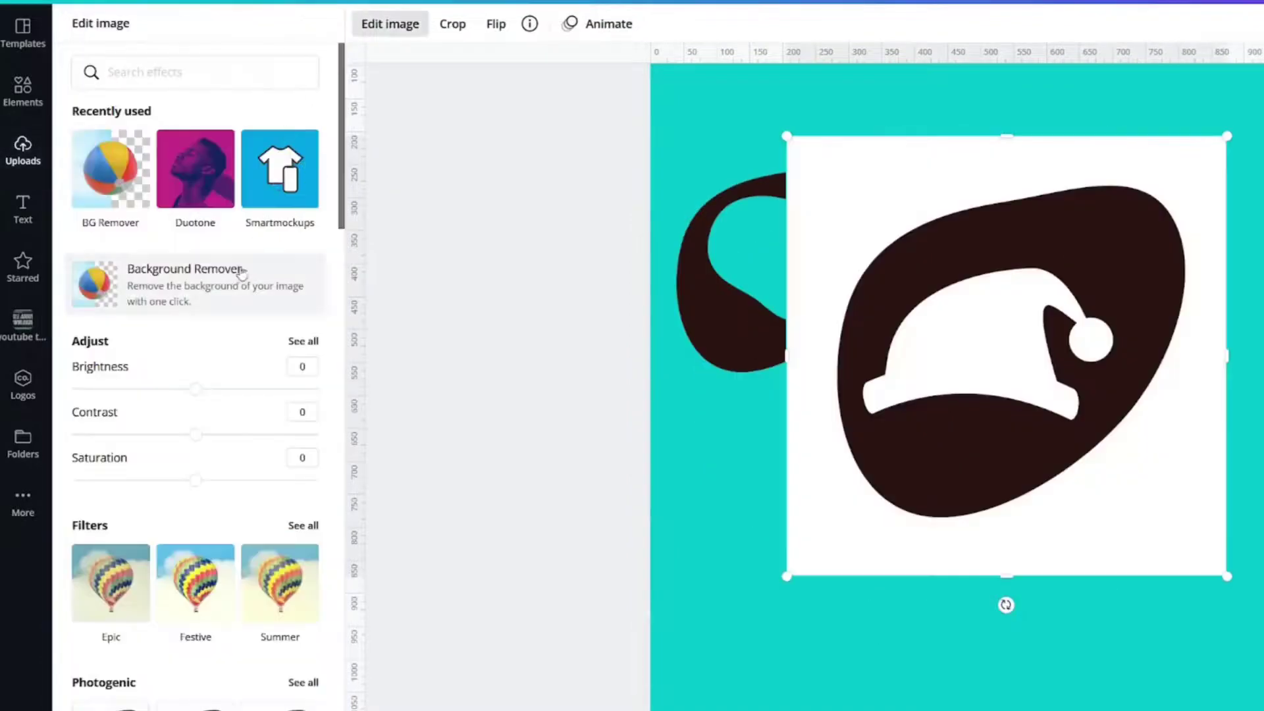
pyautogui.click(217, 286)
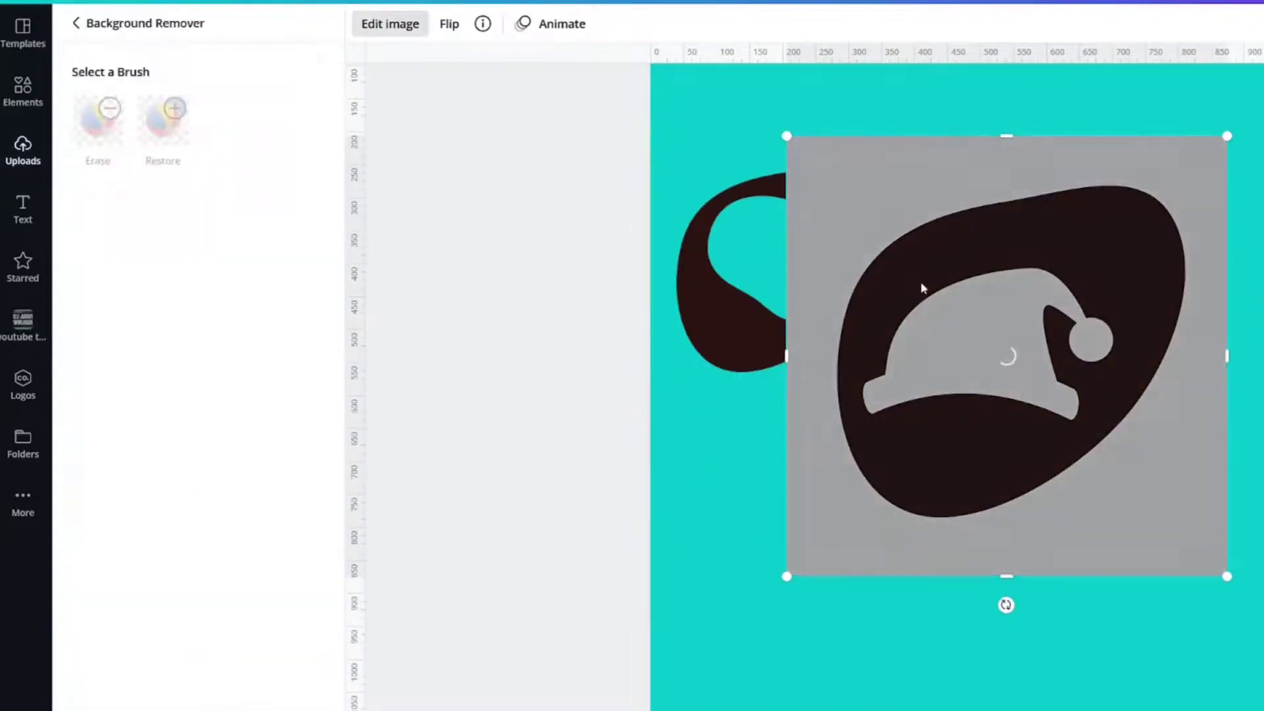
pyautogui.moveTo(789, 137); pyautogui.dragTo(987, 336)
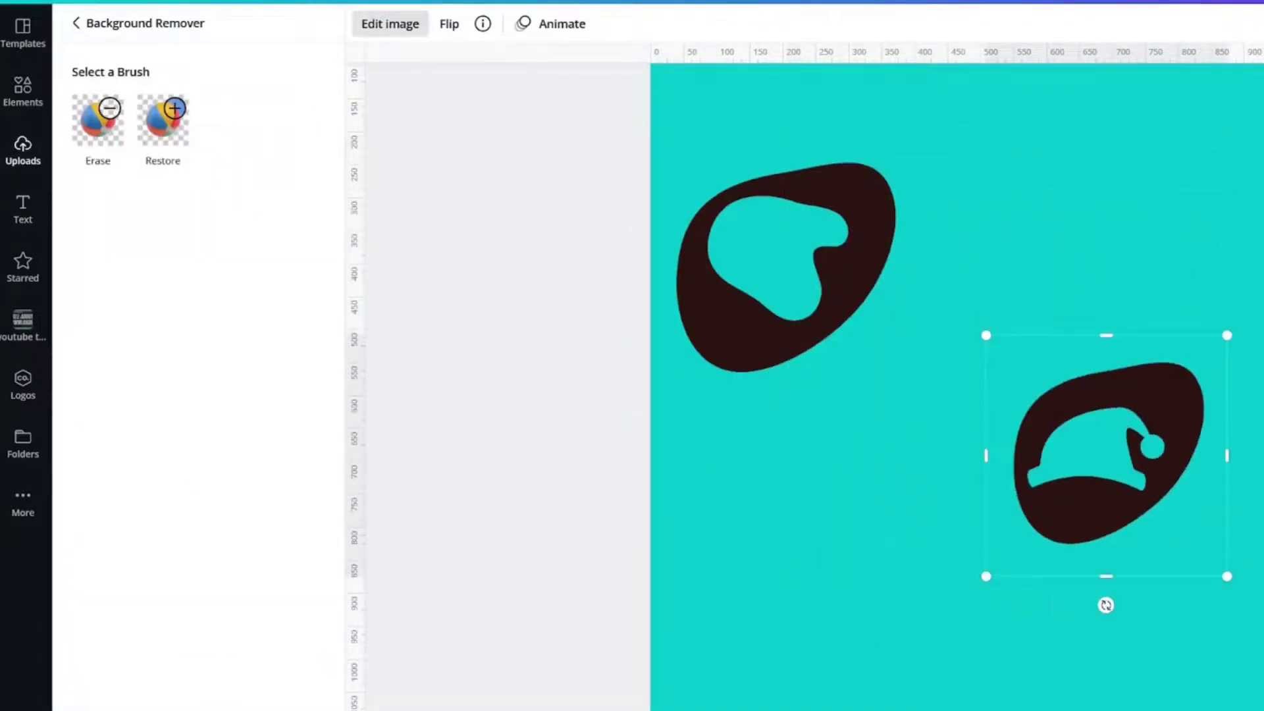
pyautogui.click(76, 23)
# - Add the windblown-woman blob, move the hat to the top-right, and remove the woman's white background
pyautogui.click(23, 88)
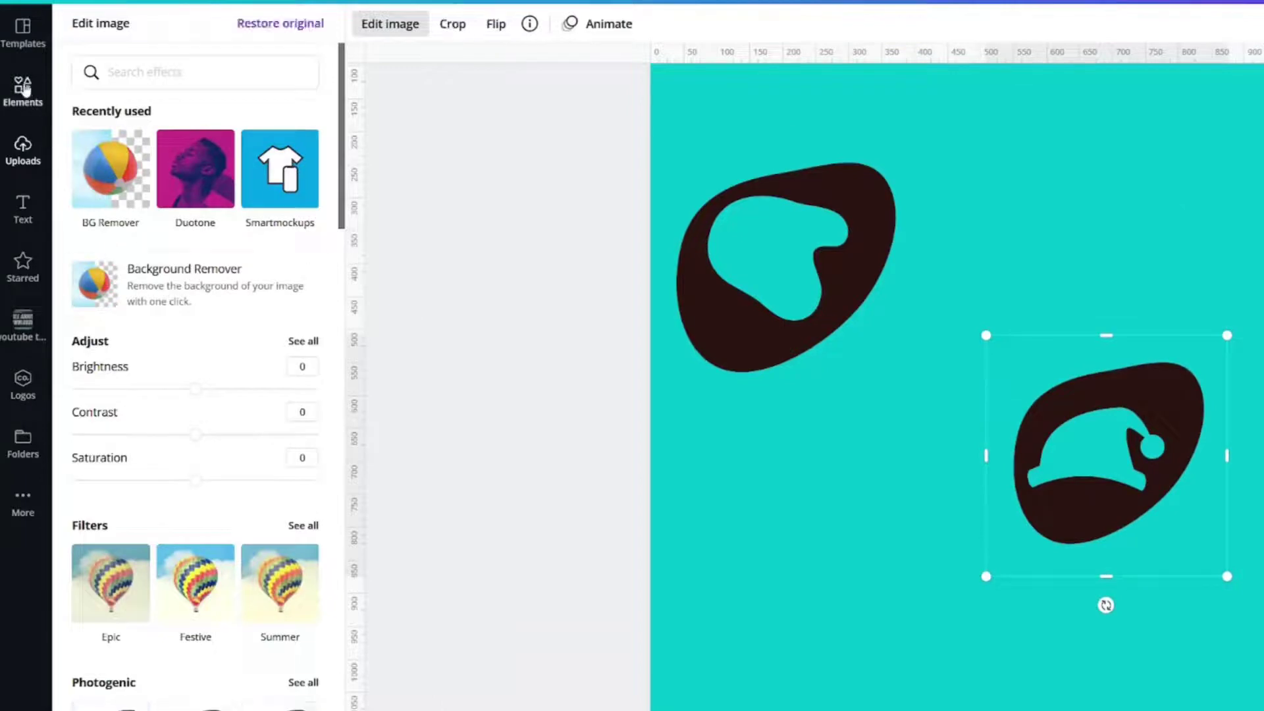
pyautogui.click(9, 156)
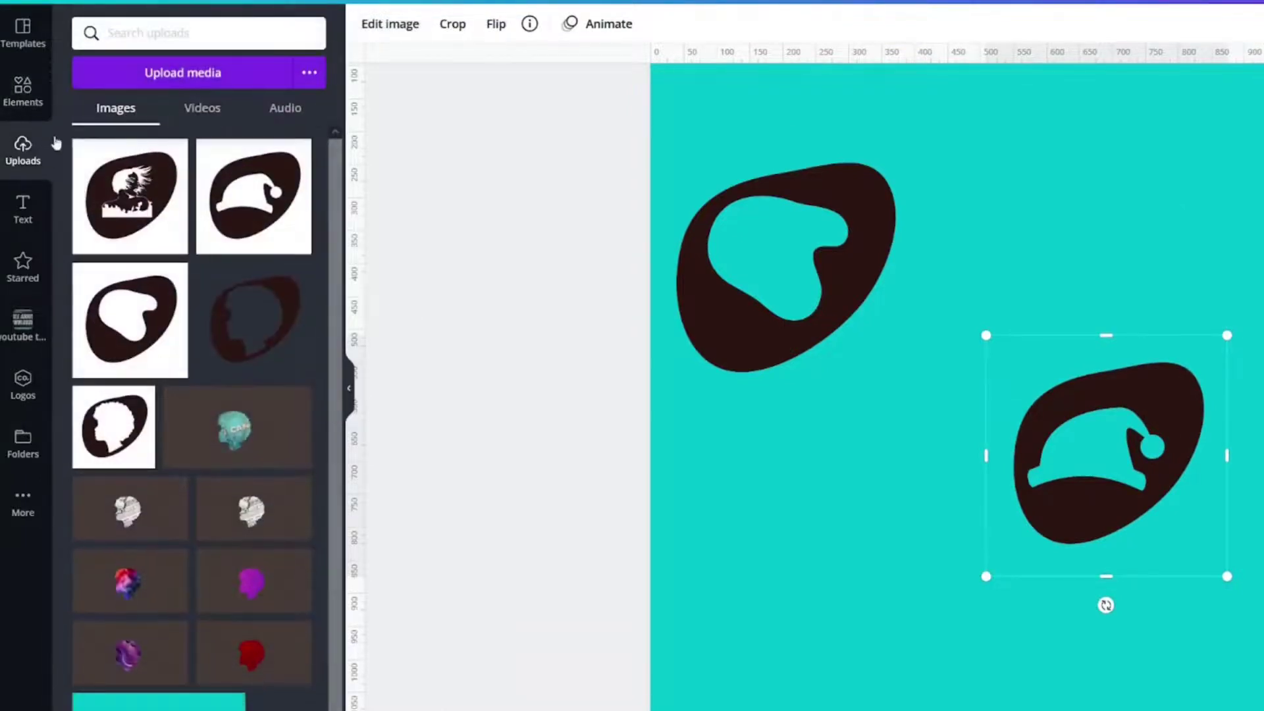
pyautogui.click(119, 210)
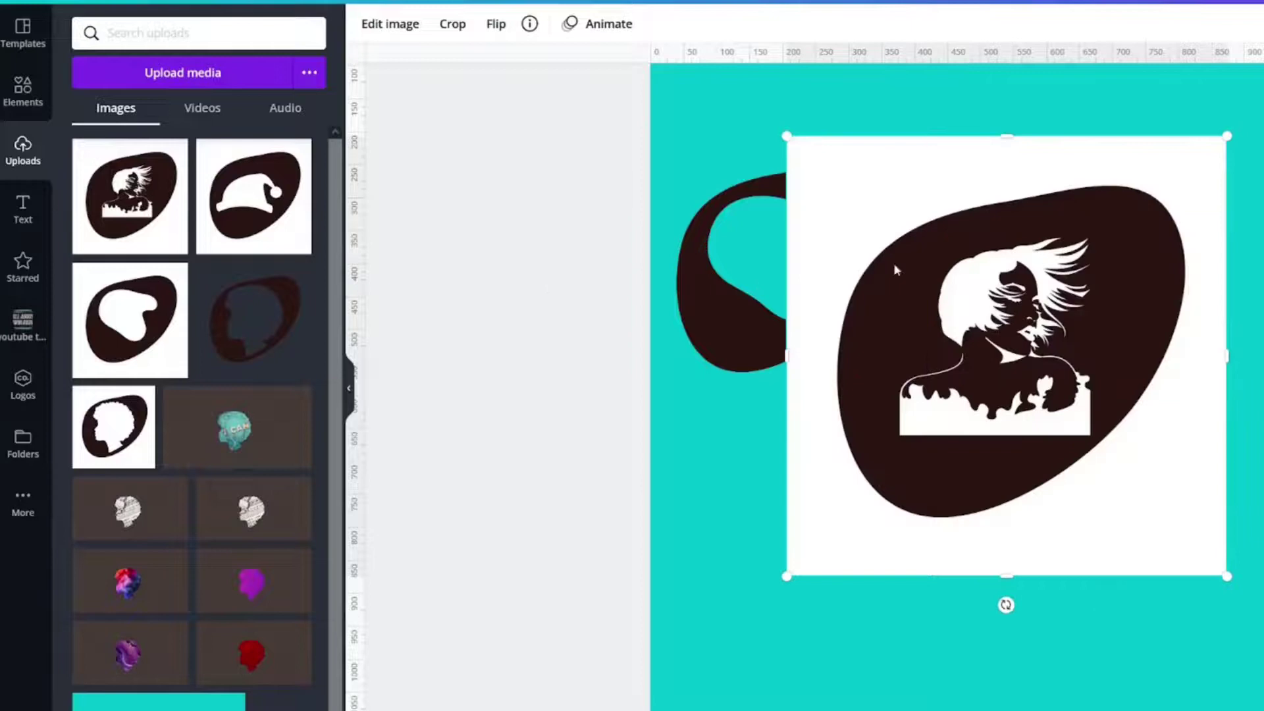
pyautogui.moveTo(896, 270); pyautogui.dragTo(793, 395)
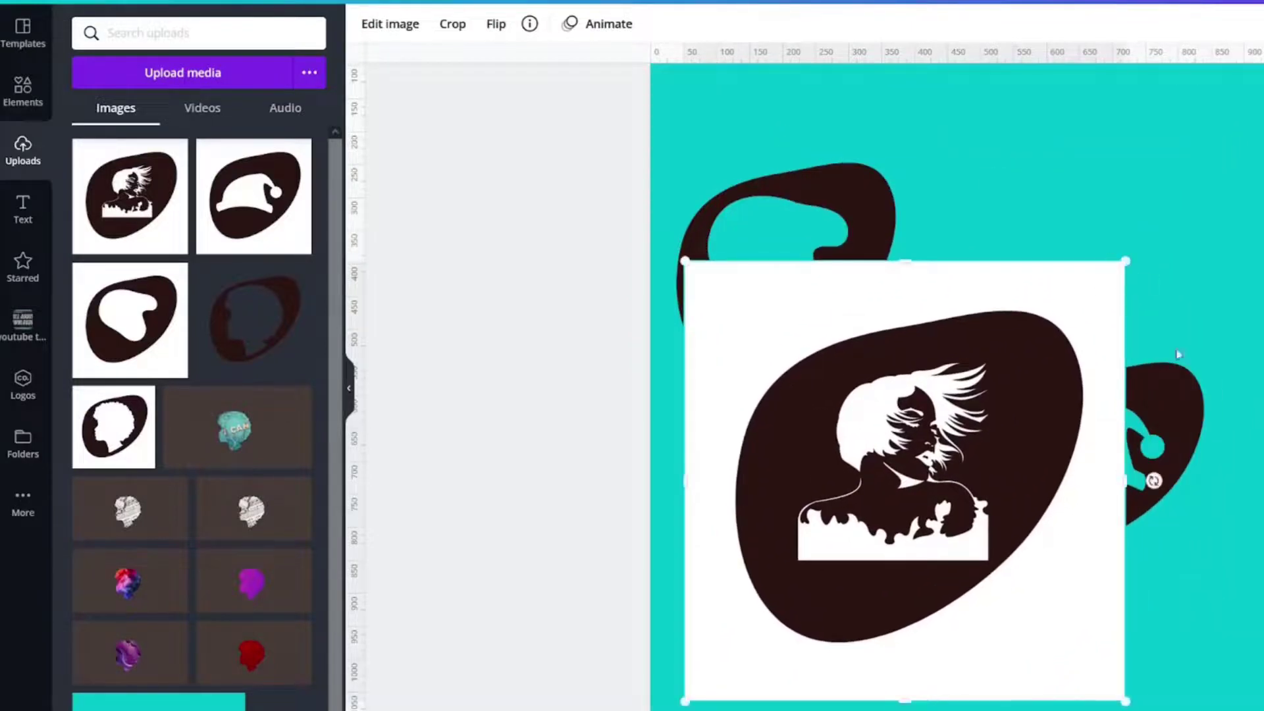
pyautogui.moveTo(1179, 354); pyautogui.dragTo(1261, 105)
pyautogui.click(995, 500)
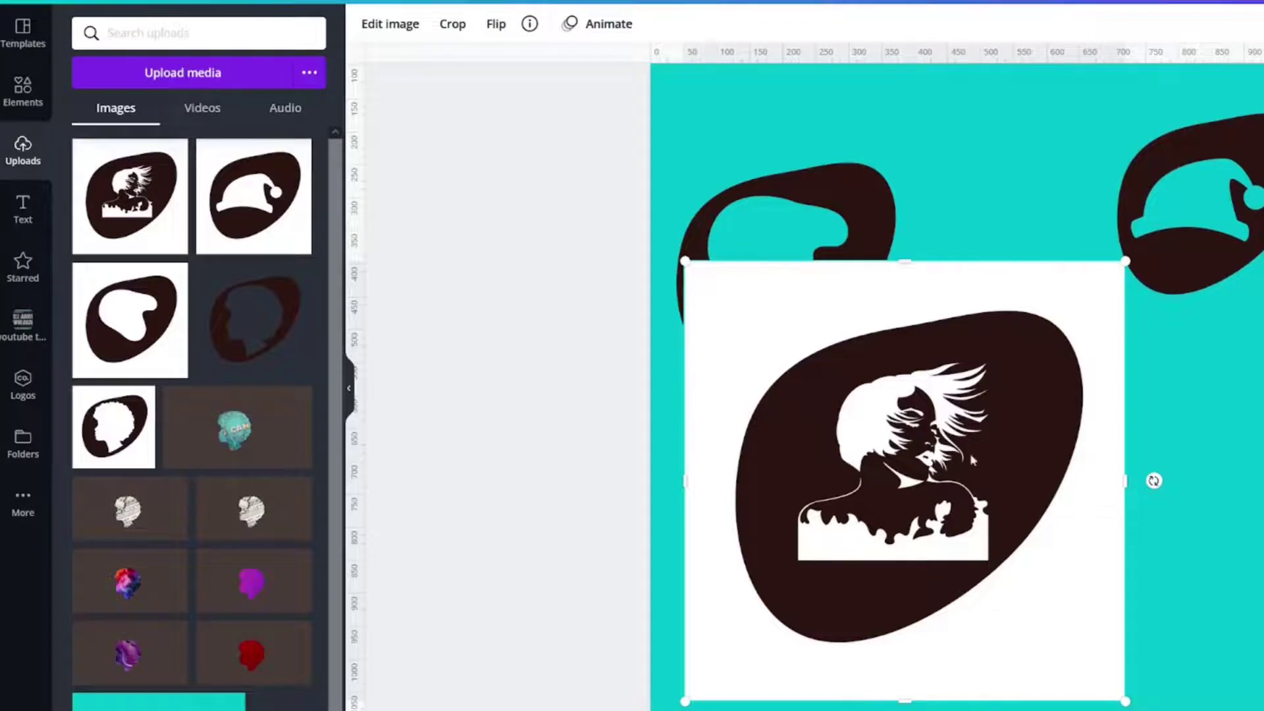
pyautogui.click(376, 30)
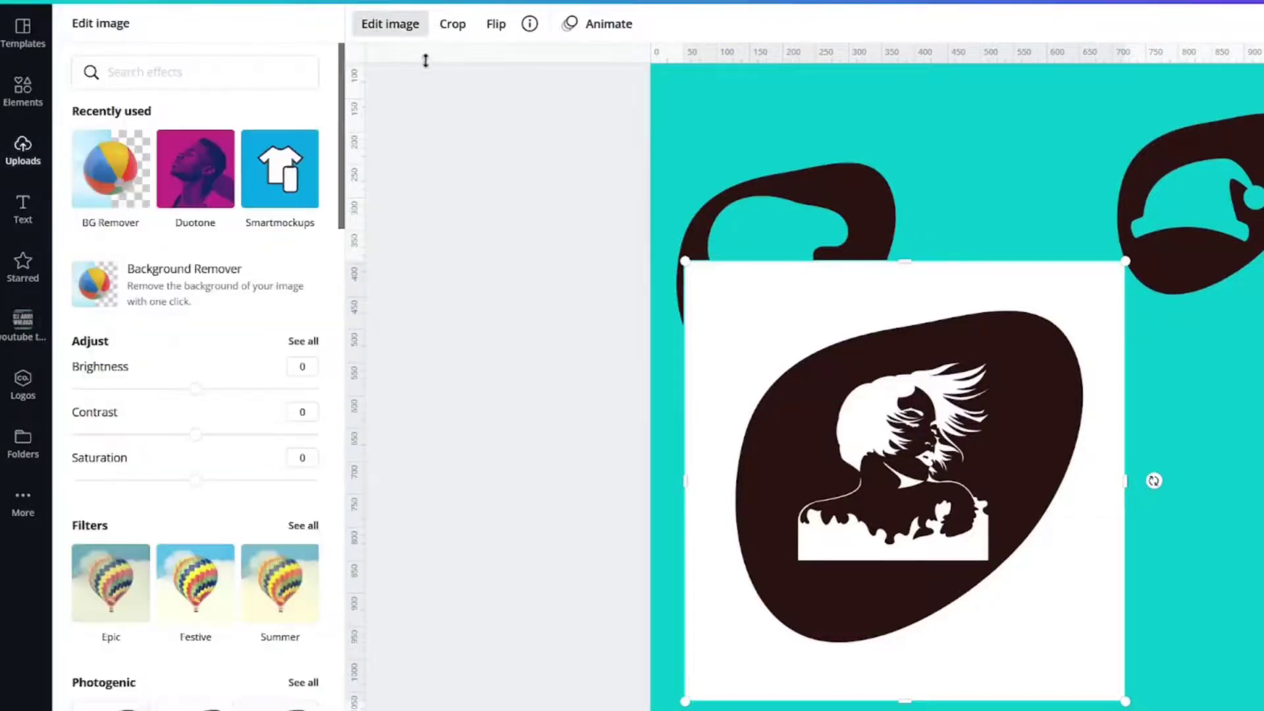
pyautogui.click(183, 293)
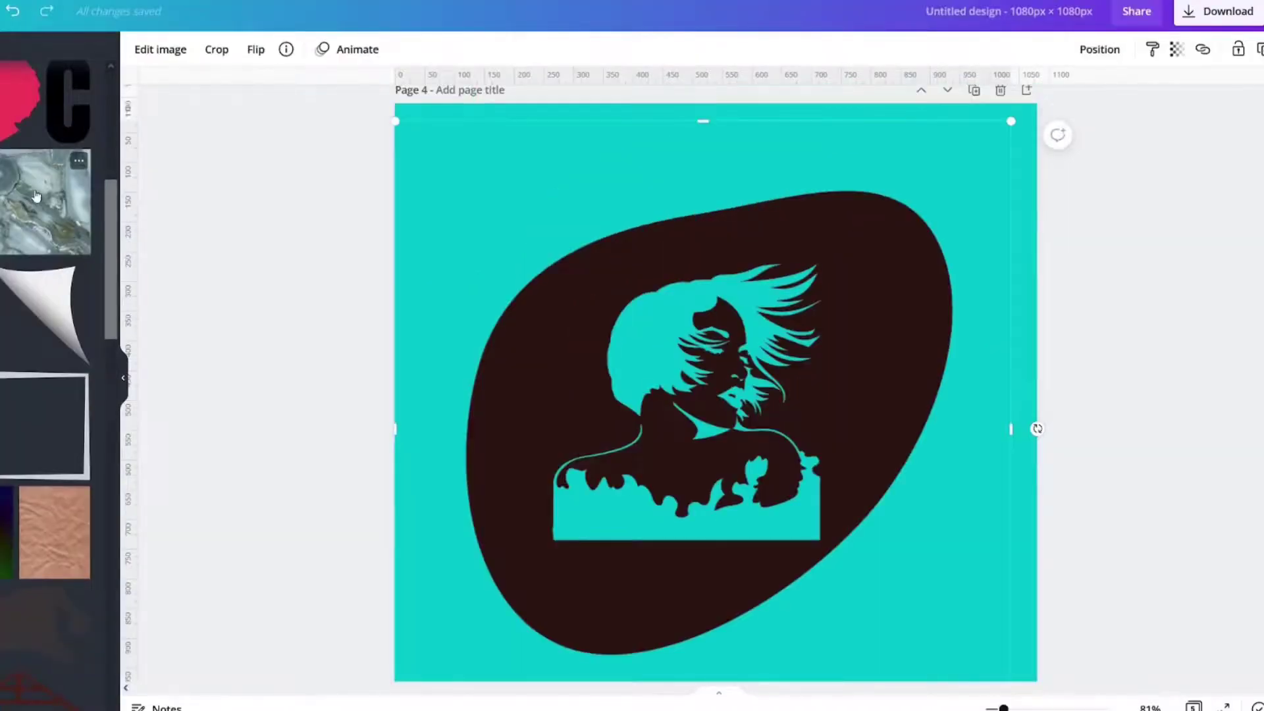
# - Add the marble texture, send it behind the dark cutout, and realign the cutout over it
pyautogui.click(36, 197)
pyautogui.rightClick(612, 454)
pyautogui.click(719, 499)
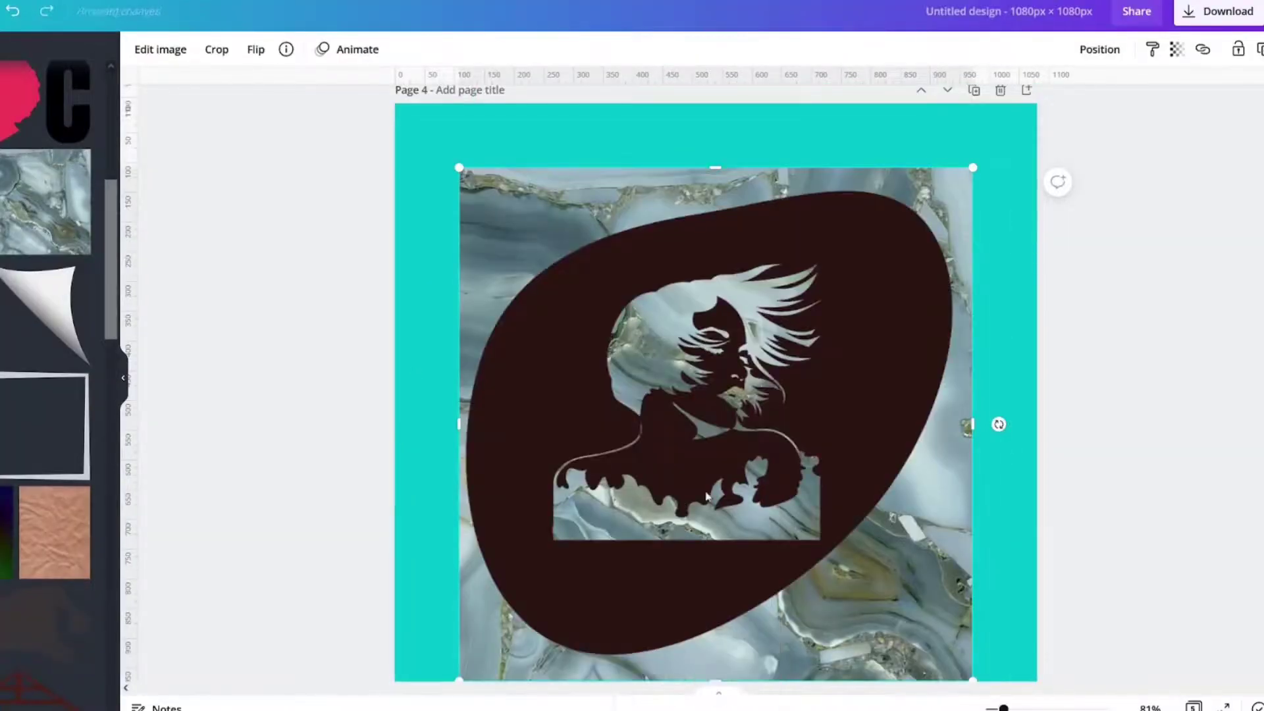
pyautogui.click(698, 466)
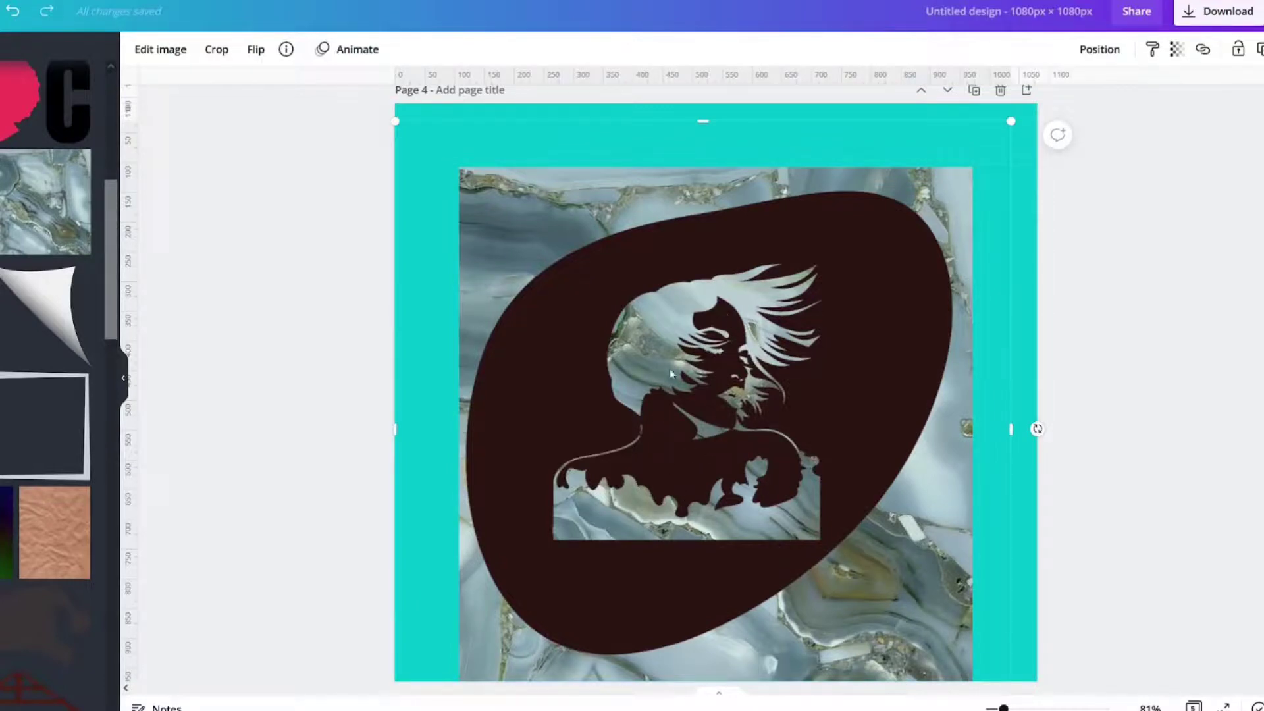
pyautogui.moveTo(787, 445); pyautogui.dragTo(115, 474)
# - Drag the blob-hole shape from page 3 onto page 4 over the marble
pyautogui.scroll(10, 604, 428)
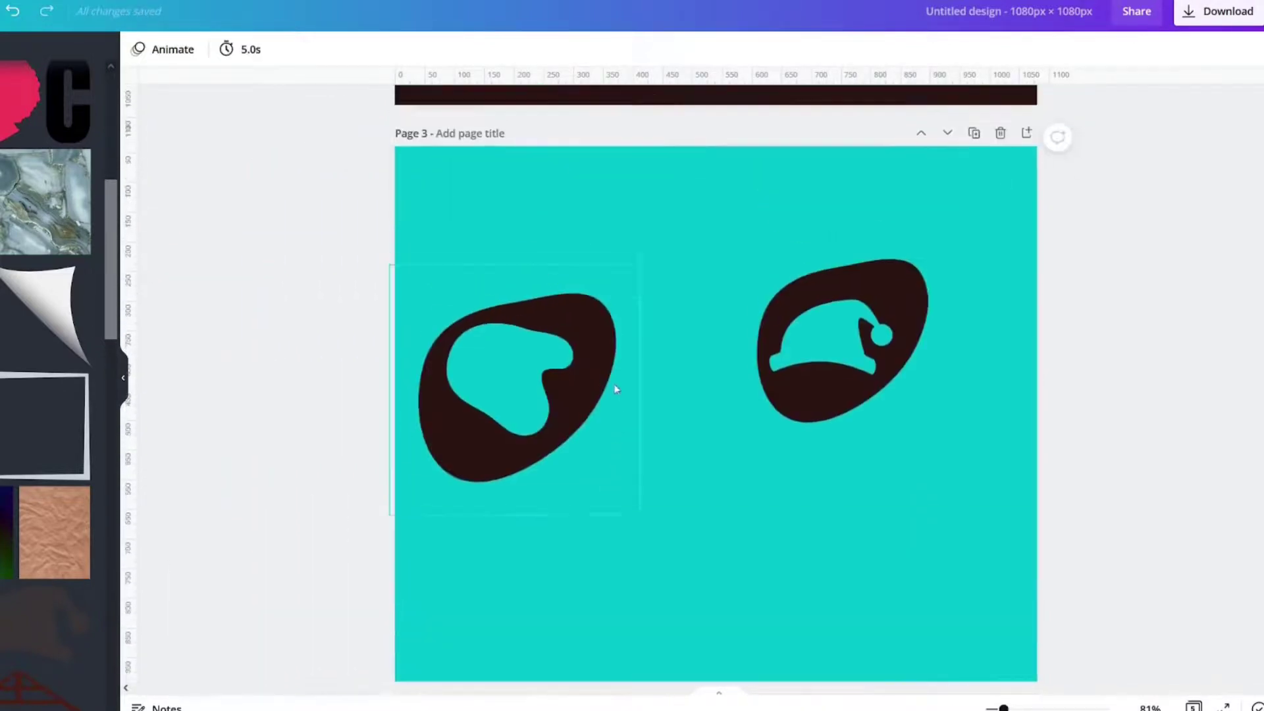
pyautogui.moveTo(578, 412); pyautogui.dragTo(699, 593)
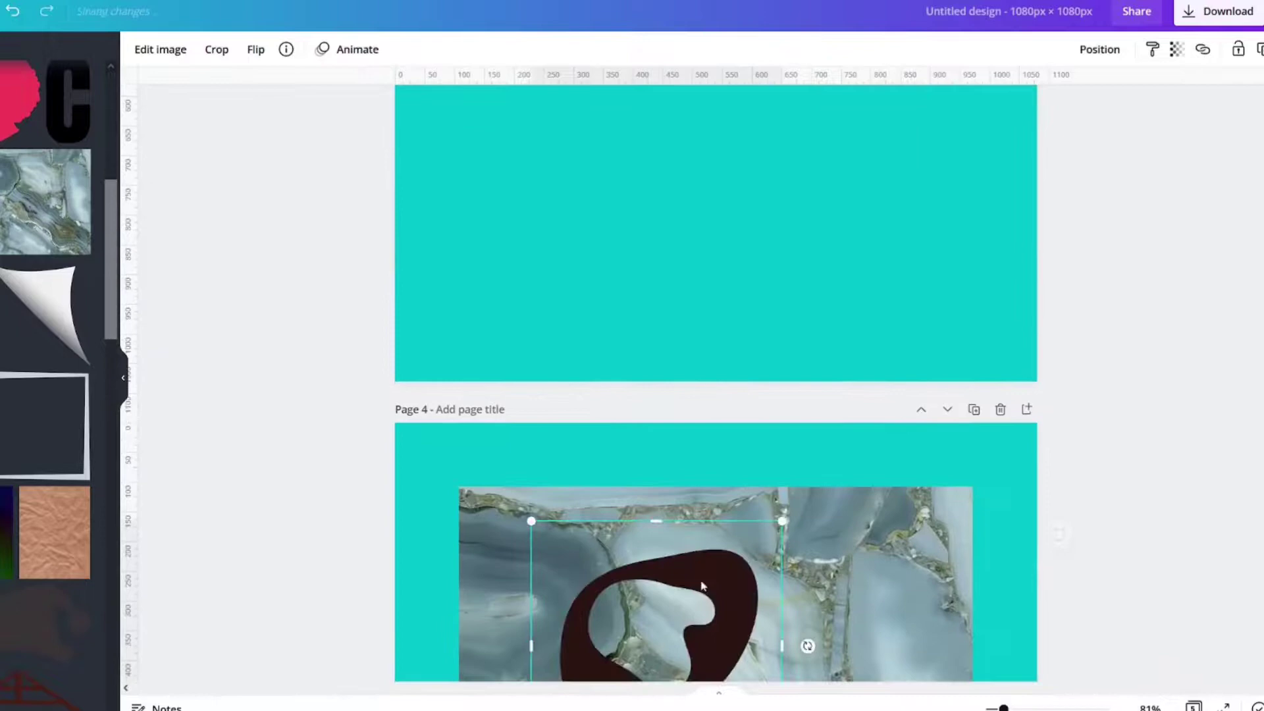
pyautogui.scroll(-3, 702, 586)
pyautogui.moveTo(702, 388); pyautogui.dragTo(624, 362)
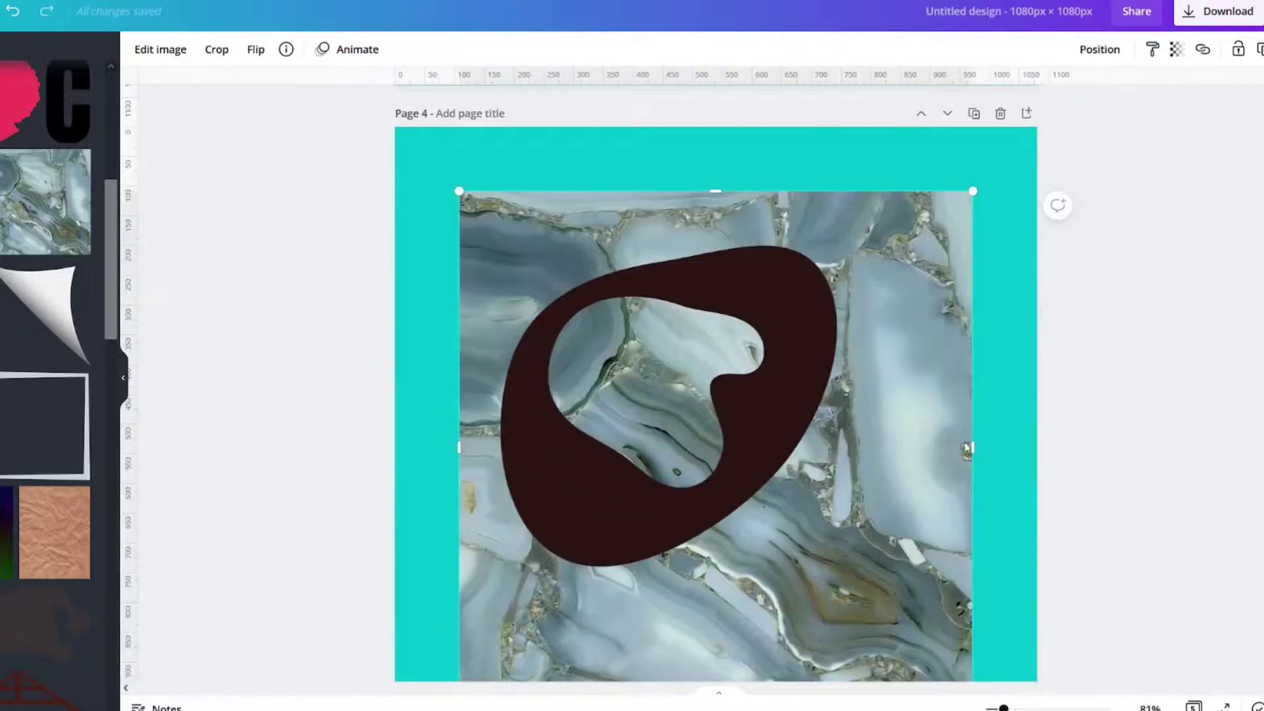
pyautogui.moveTo(973, 446); pyautogui.dragTo(796, 461)
# - Trim the marble from the top, then select the blob and marble together and enlarge them
pyautogui.moveTo(625, 189); pyautogui.dragTo(643, 269)
pyautogui.click(787, 260)
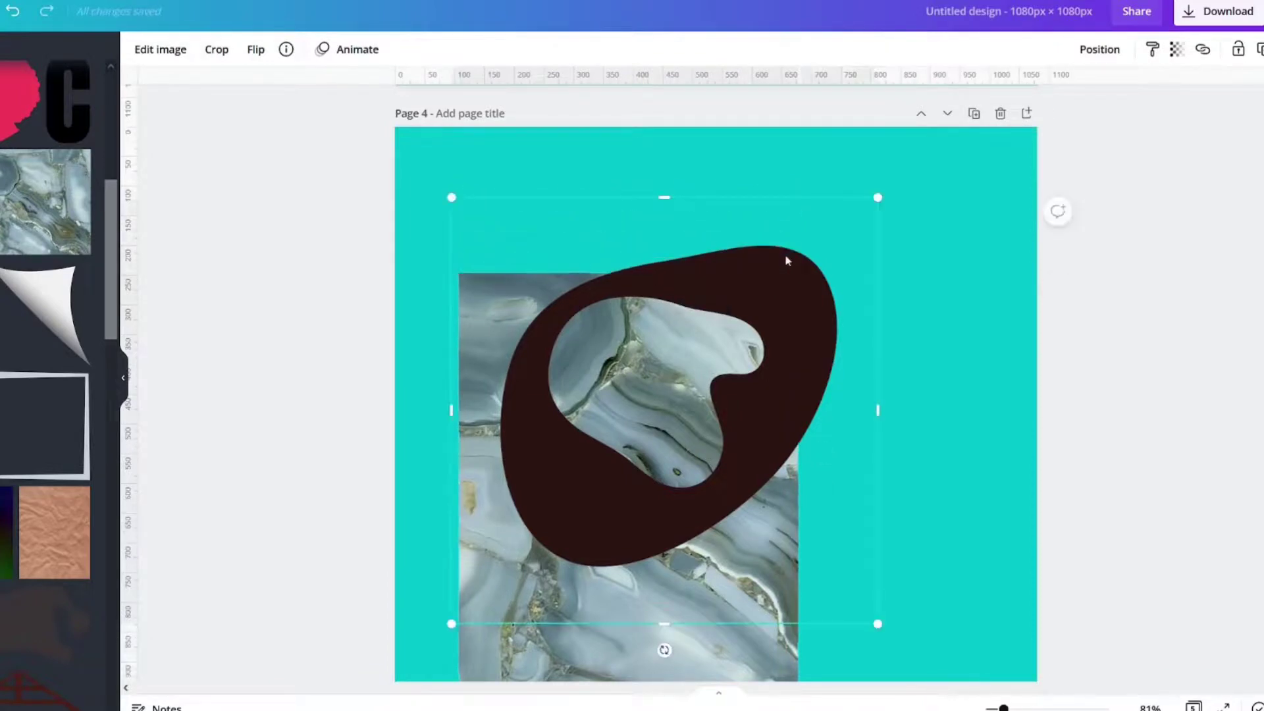
pyautogui.moveTo(449, 118); pyautogui.dragTo(854, 466)
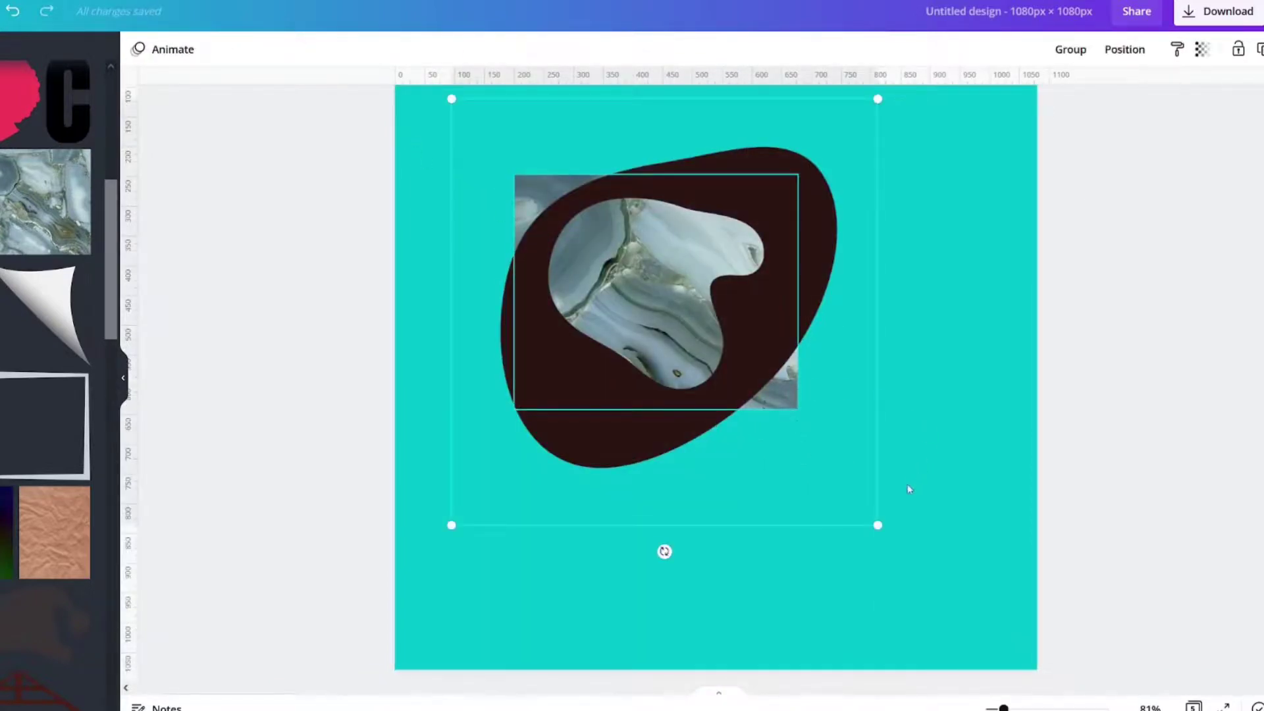
pyautogui.moveTo(879, 525); pyautogui.dragTo(1026, 636)
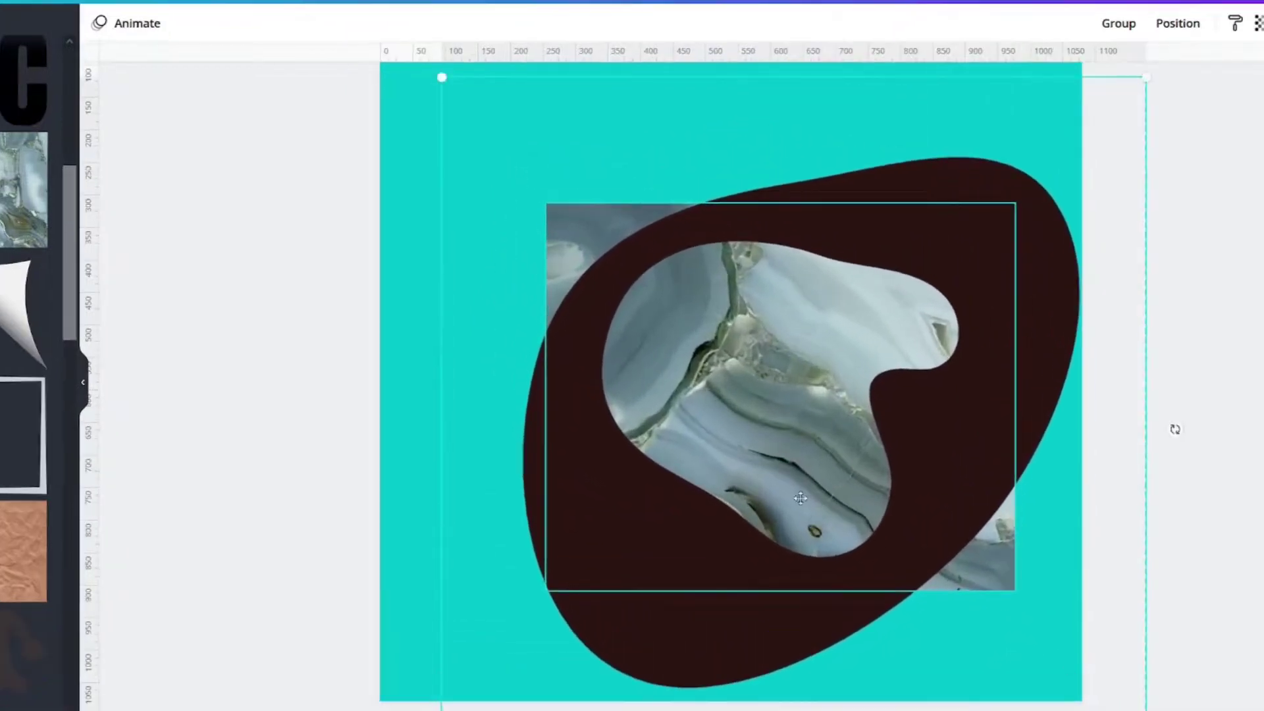
pyautogui.moveTo(800, 498); pyautogui.dragTo(724, 445)
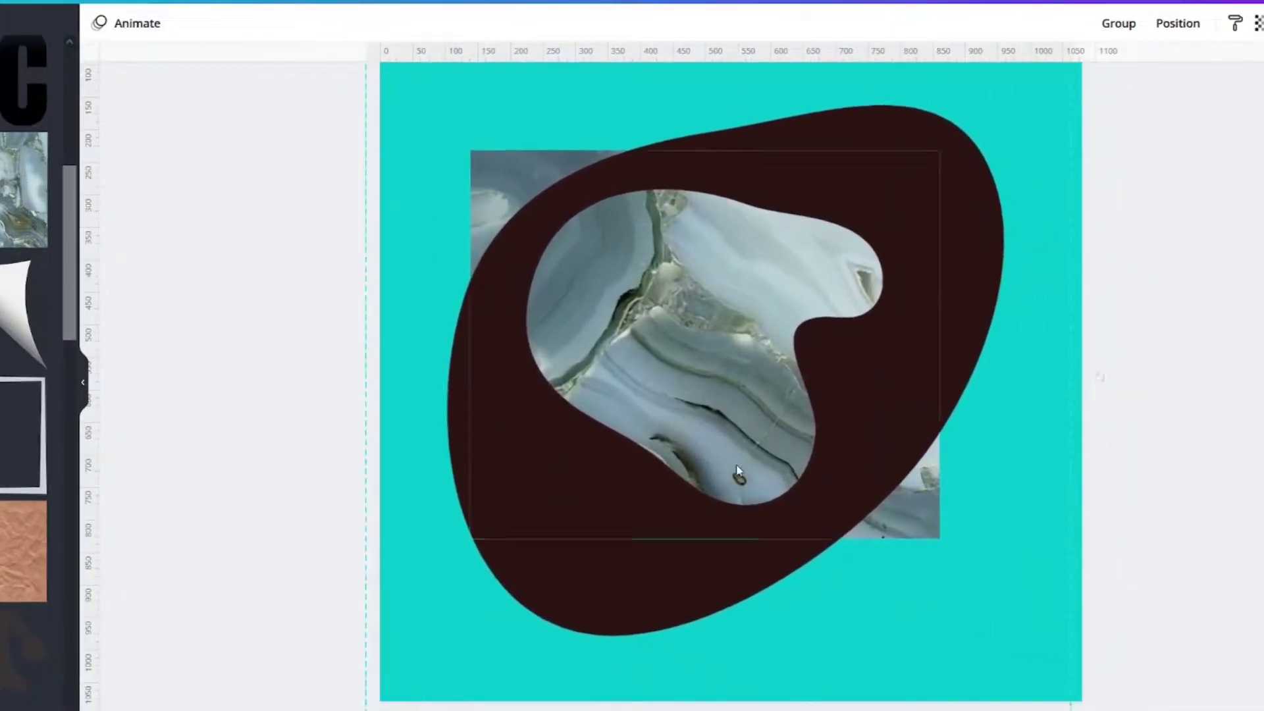
pyautogui.scroll(3, 725, 445)
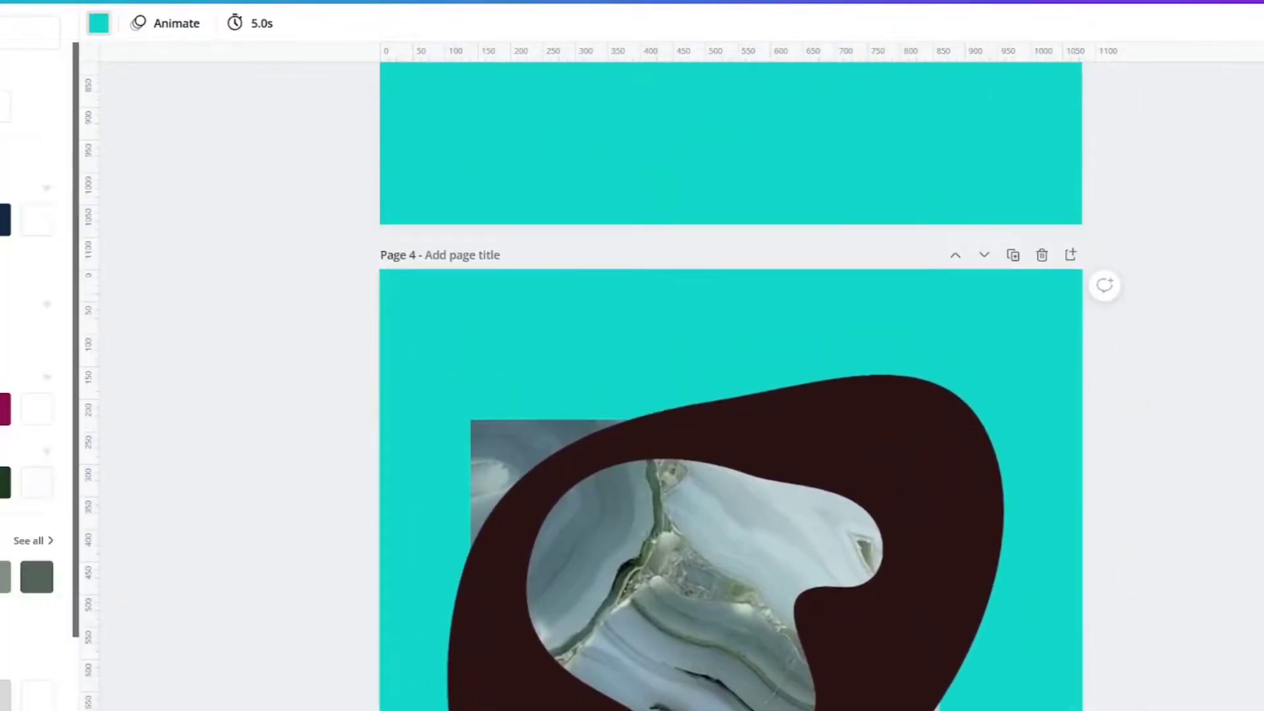
# - Make page 4's background dark brown, widen the marble, and send it behind the blob frame
pyautogui.click(1, 106)
pyautogui.scroll(-3, 302, 320)
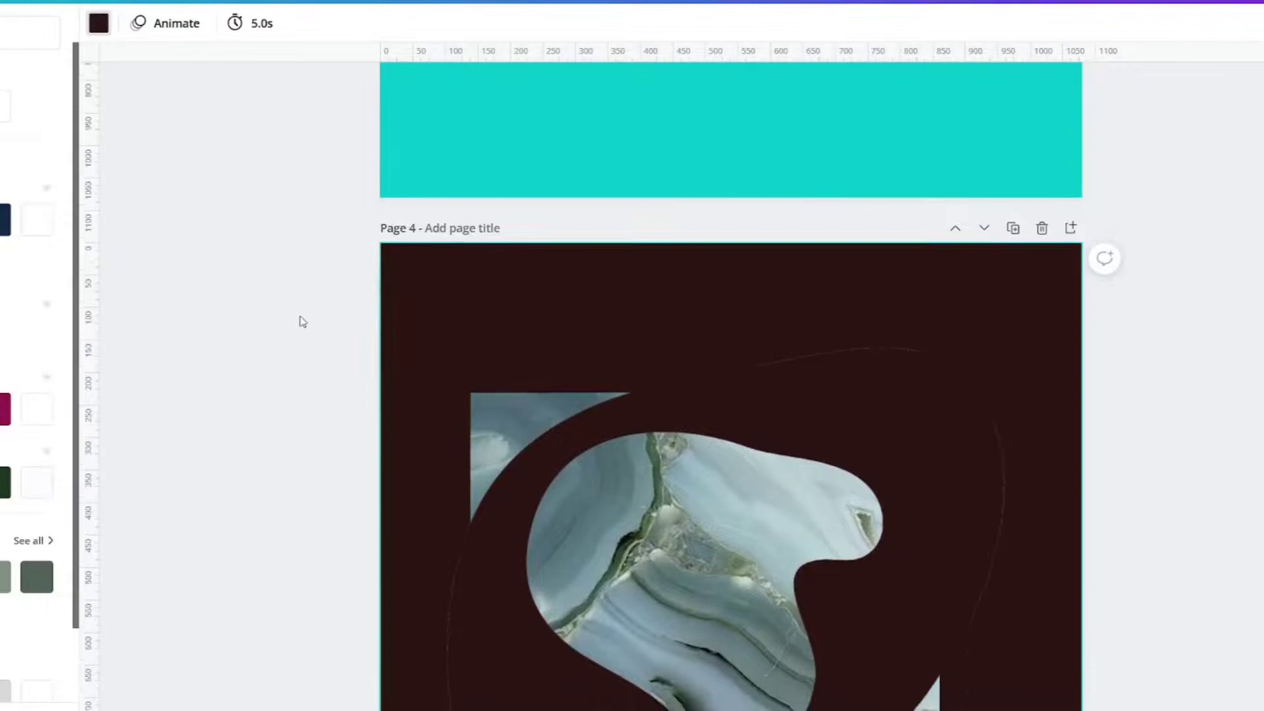
pyautogui.moveTo(793, 395); pyautogui.dragTo(884, 397)
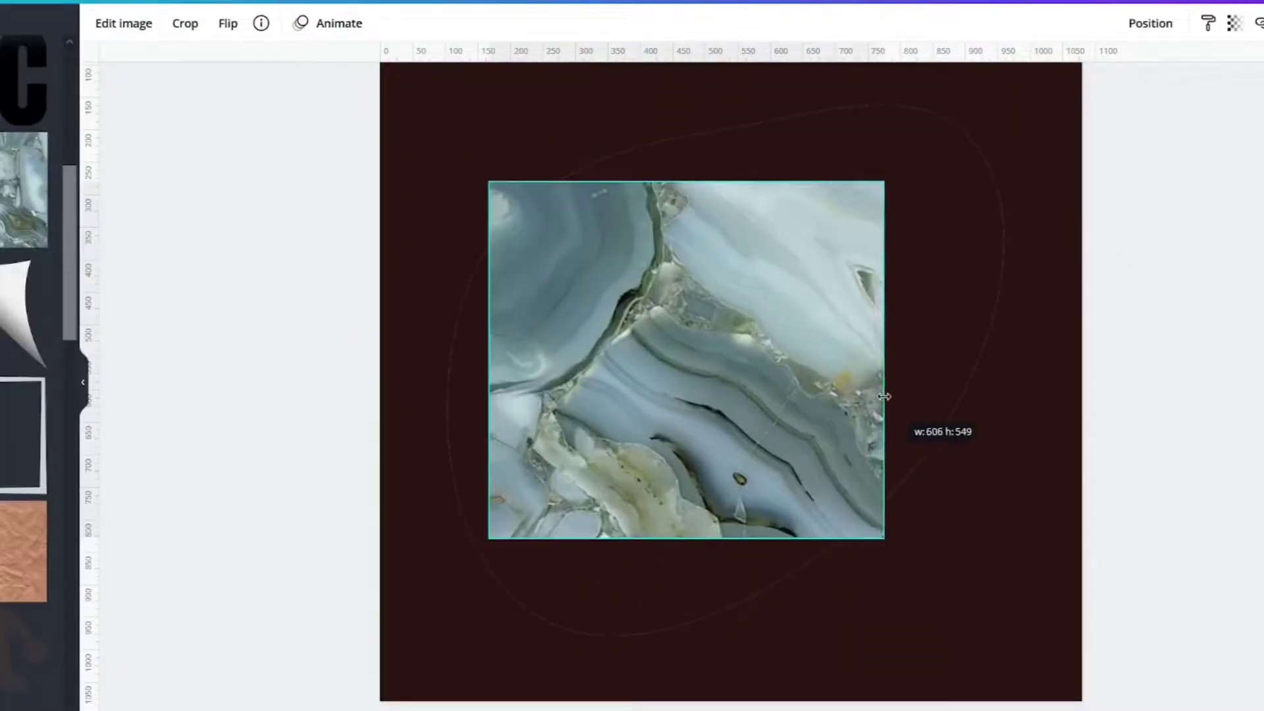
pyautogui.rightClick(758, 398)
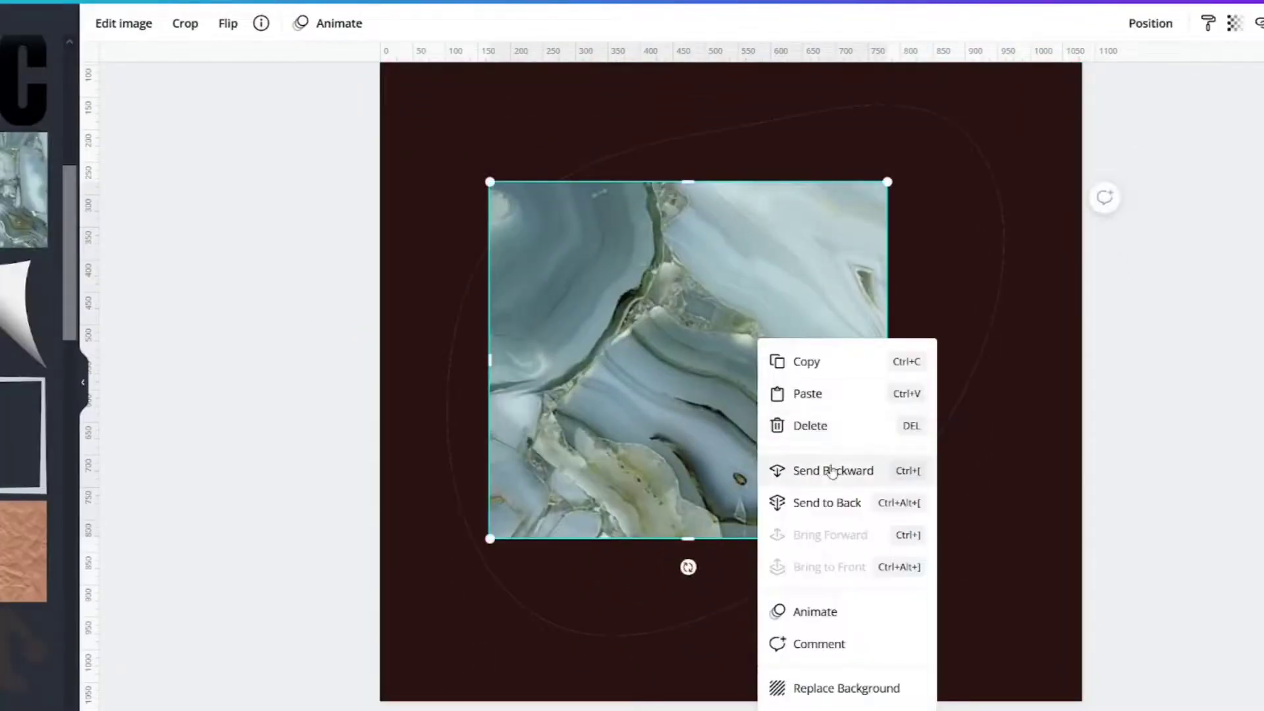
pyautogui.click(832, 472)
pyautogui.click(398, 330)
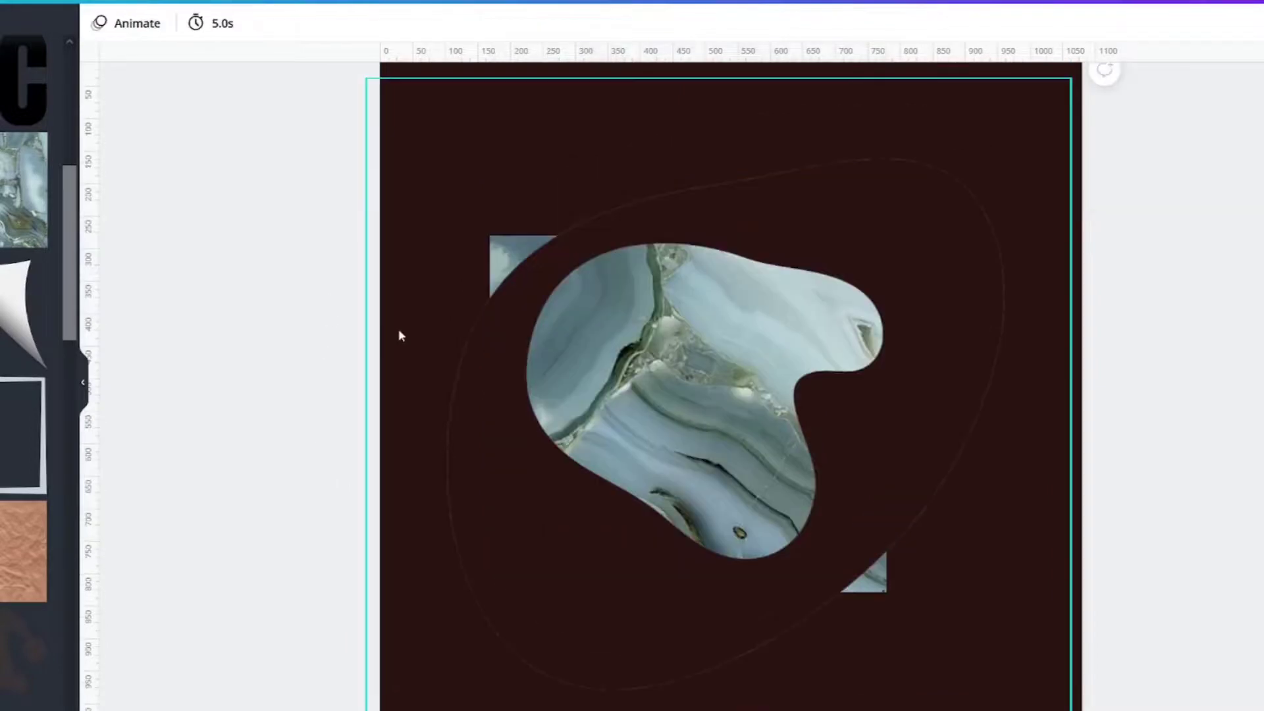
# - Turn a teal square into a dark brown bar over the upper-left marble corner, and duplicate it to the lower right
pyautogui.press('r')
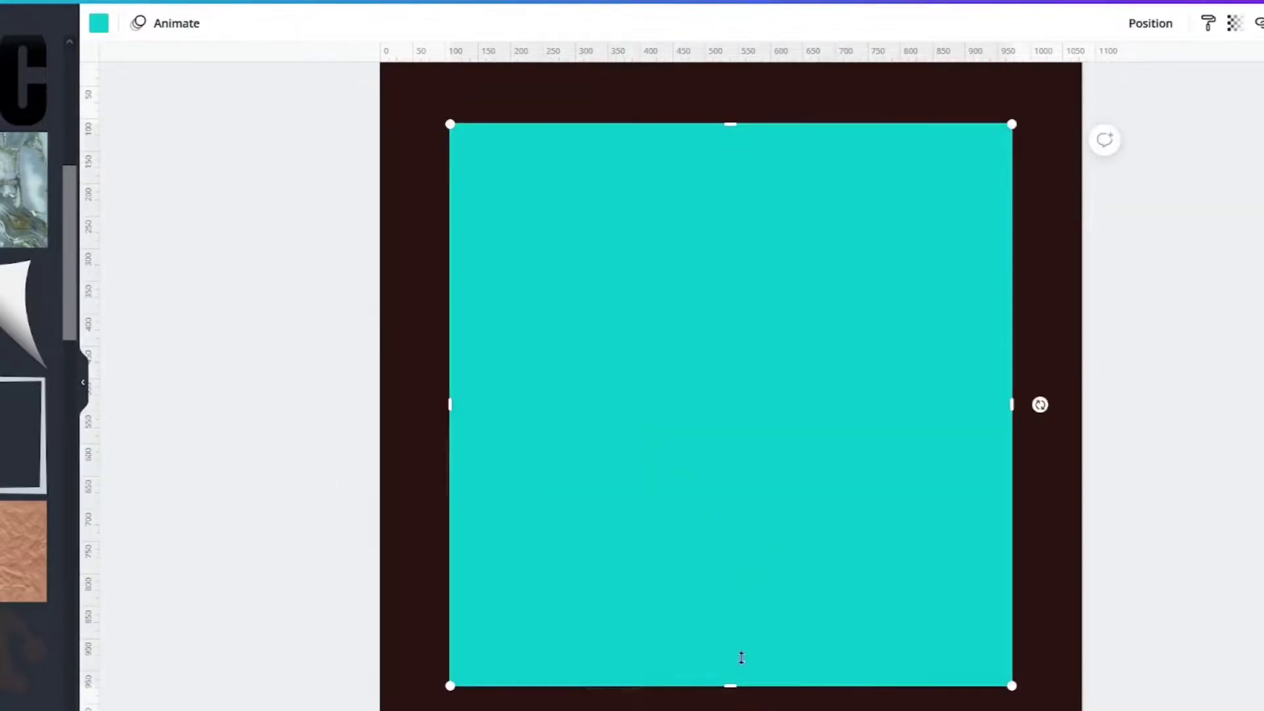
pyautogui.moveTo(742, 657); pyautogui.dragTo(767, 229)
pyautogui.moveTo(709, 176); pyautogui.dragTo(547, 212)
pyautogui.moveTo(547, 162); pyautogui.dragTo(323, 8)
pyautogui.click(99, 23)
pyautogui.click(2, 106)
pyautogui.hotkey('ctrl', 'd')
pyautogui.moveTo(422, 165); pyautogui.dragTo(847, 710)
# - Rotate the upper-left bar more upright and shift it down-left over the marble corner
pyautogui.click(535, 229)
pyautogui.moveTo(618, 277); pyautogui.dragTo(719, 101)
pyautogui.moveTo(555, 179); pyautogui.dragTo(382, 396)
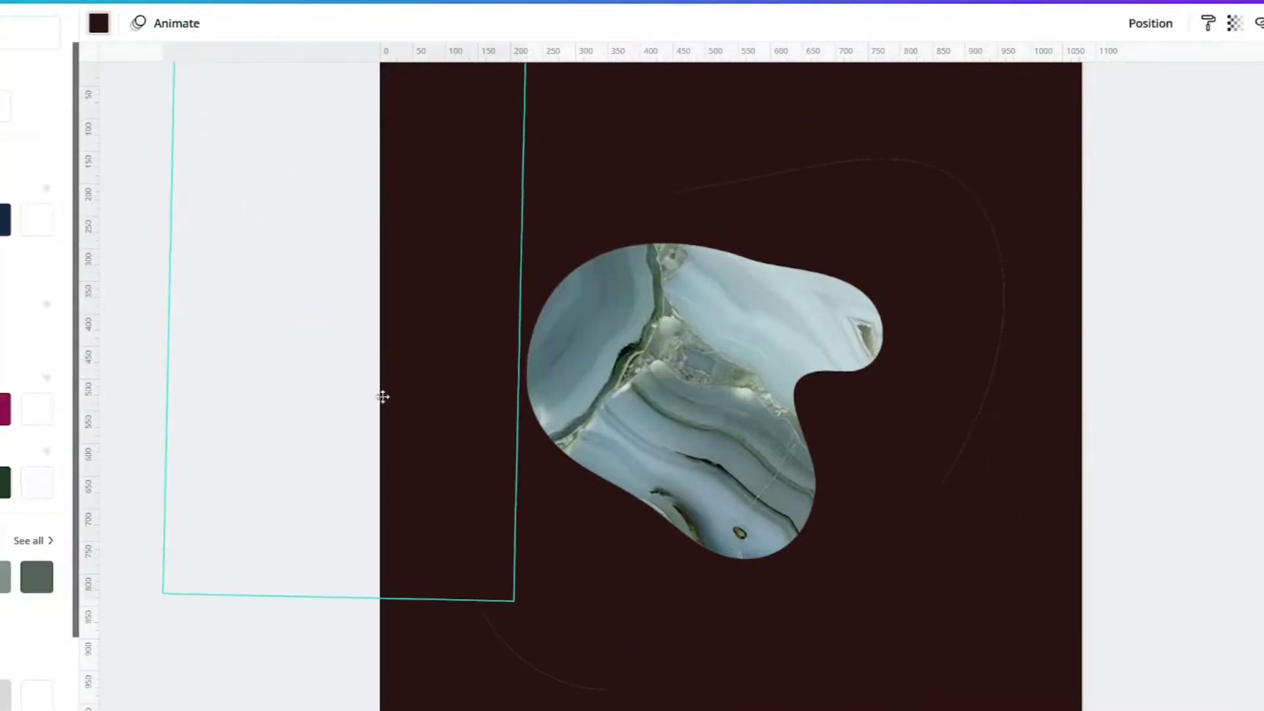
pyautogui.moveTo(856, 484); pyautogui.dragTo(455, 548)
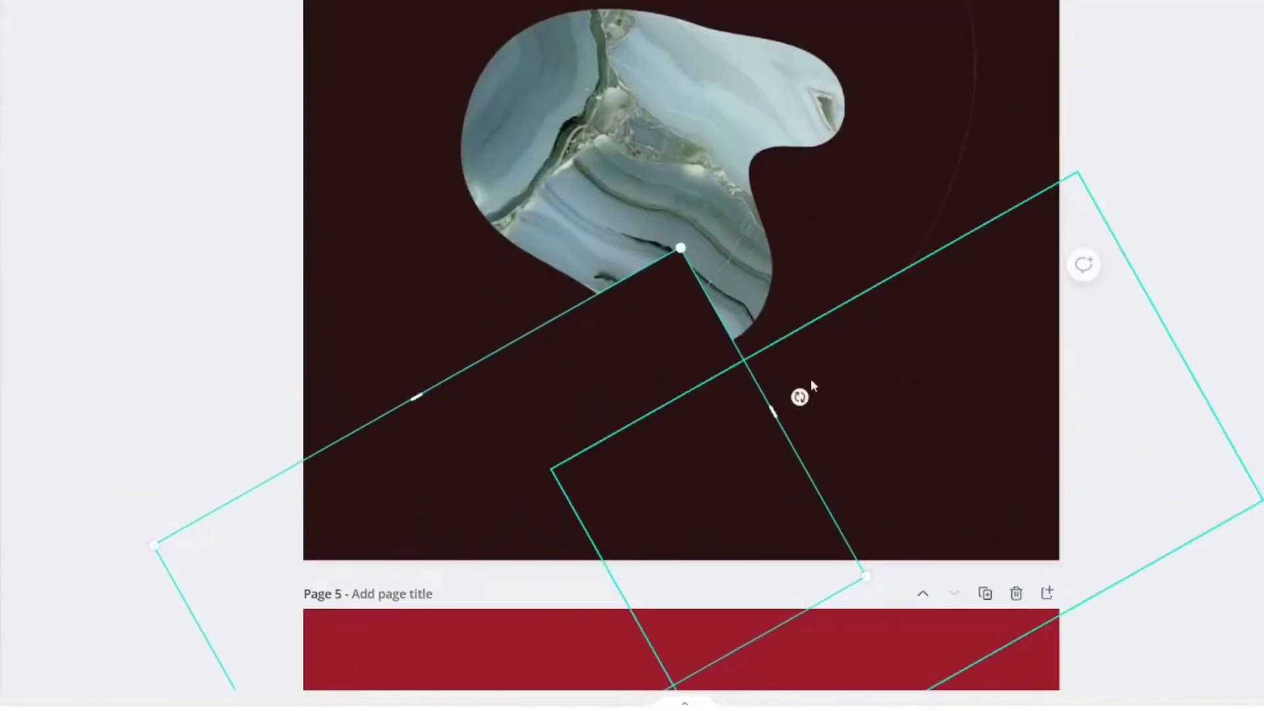
pyautogui.moveTo(799, 398); pyautogui.dragTo(739, 598)
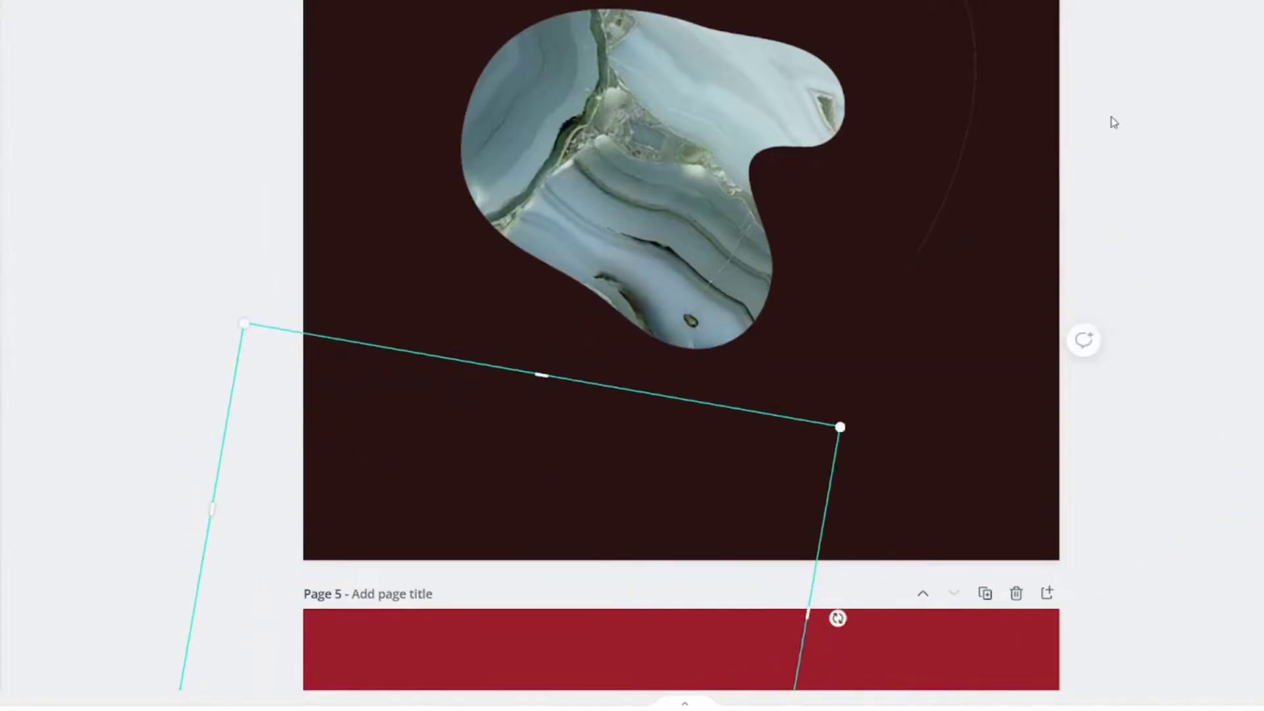
pyautogui.scroll(5, 684, 491)
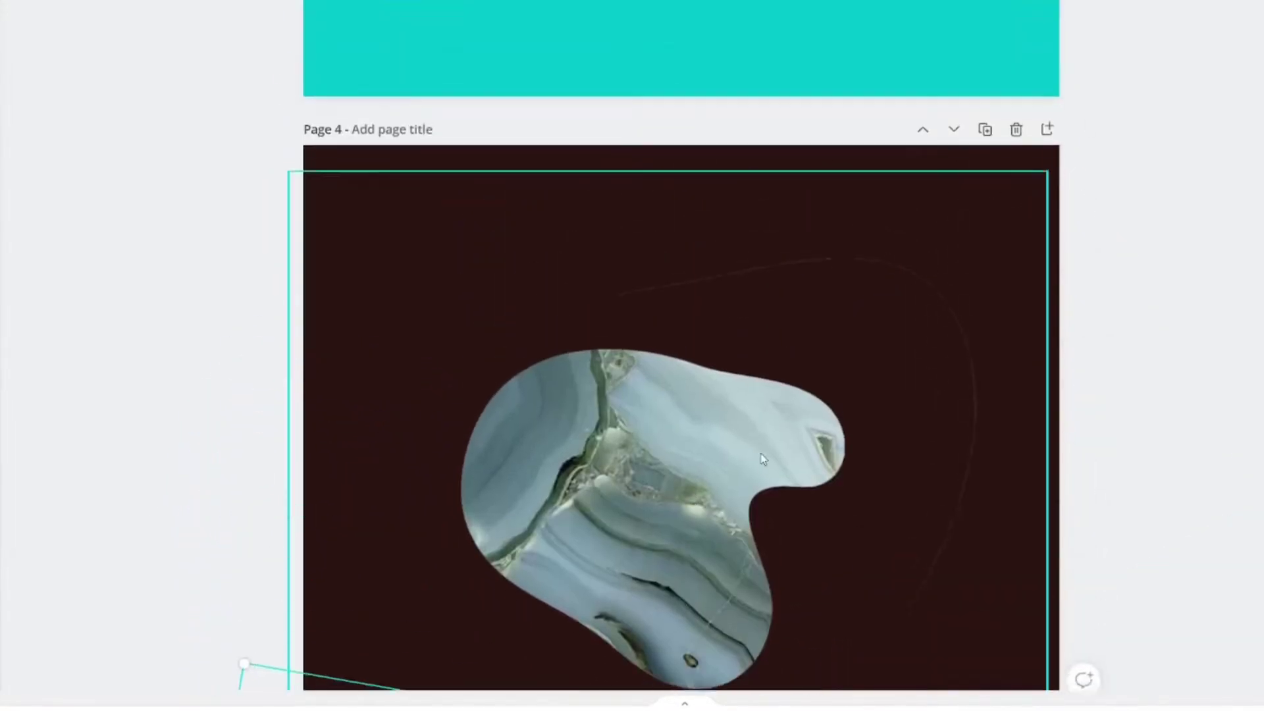
pyautogui.scroll(-2, 762, 459)
# - Add a thin dark brown strip covering another protruding marble edge
pyautogui.press('r')
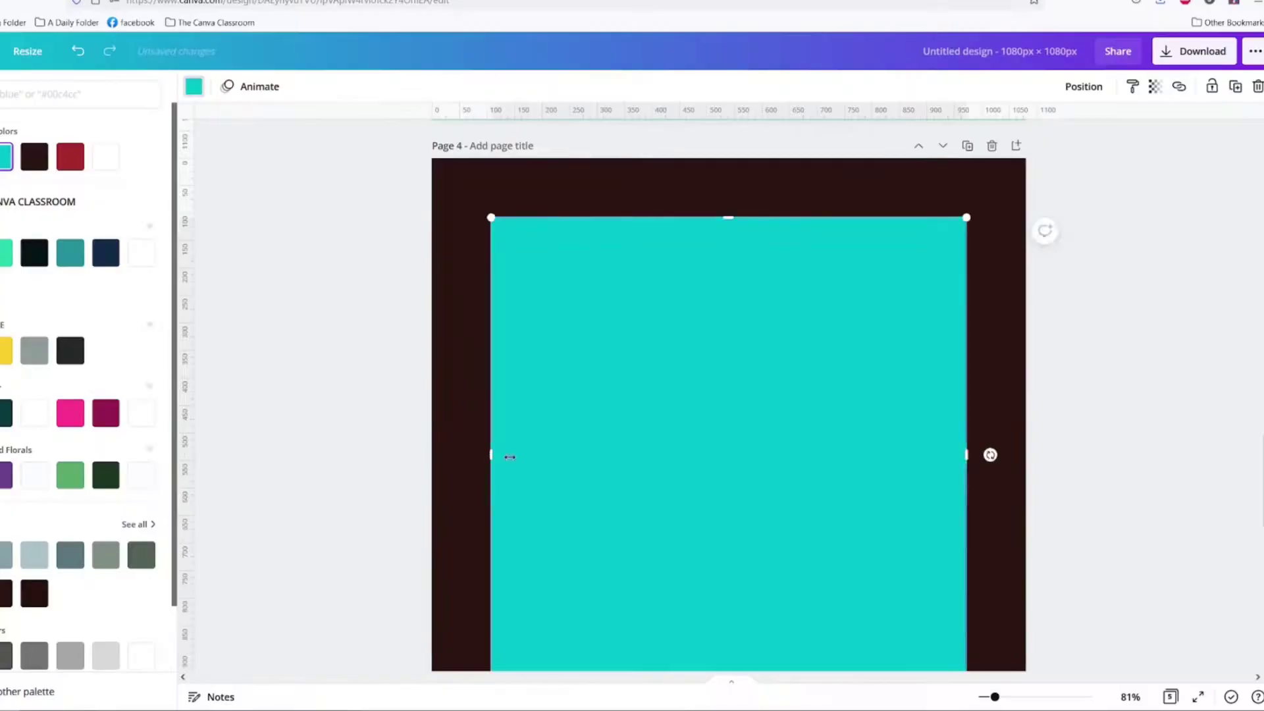
pyautogui.moveTo(379, 415); pyautogui.dragTo(928, 325)
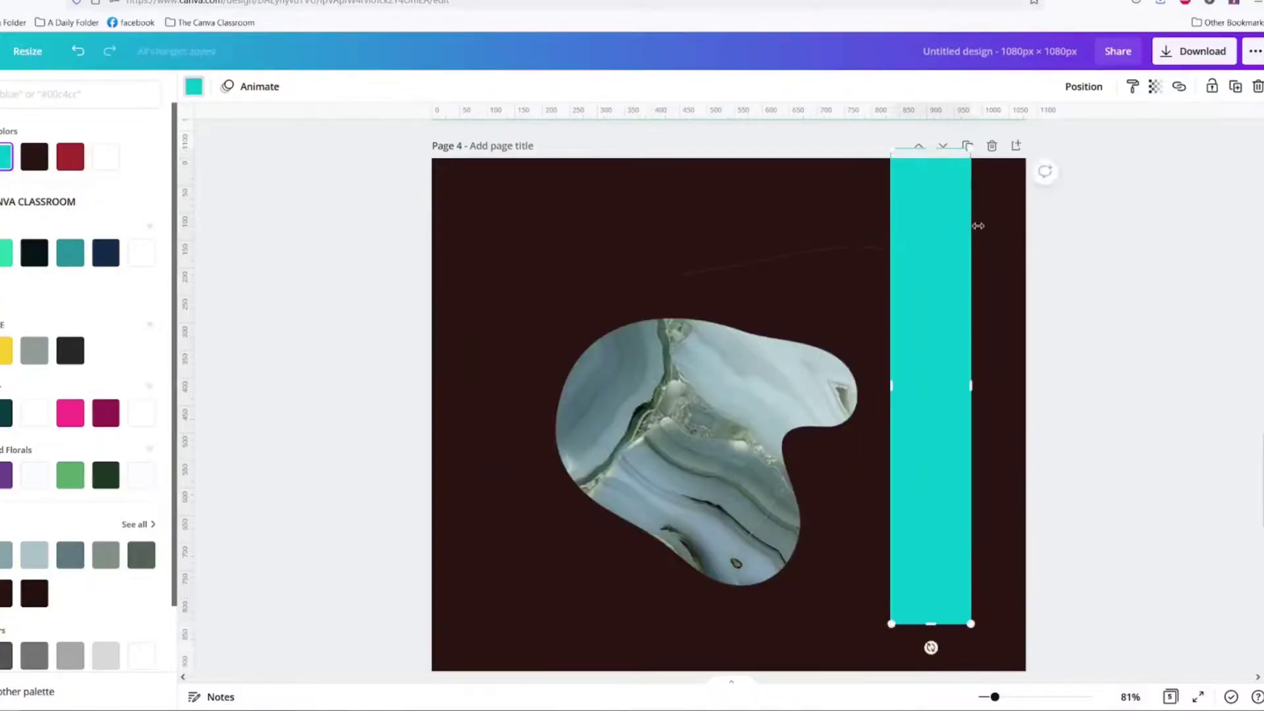
pyautogui.moveTo(972, 386); pyautogui.dragTo(1100, 386)
pyautogui.click(38, 156)
pyautogui.scroll(-2, 714, 585)
# - Add one more dark brown strip over the remaining marble corner
pyautogui.press('r')
pyautogui.moveTo(729, 556); pyautogui.dragTo(730, 213)
pyautogui.scroll(5, 730, 263)
pyautogui.moveTo(729, 533); pyautogui.dragTo(772, 467)
pyautogui.click(30, 166)
pyautogui.click(1193, 349)
pyautogui.scroll(-4, 1194, 350)
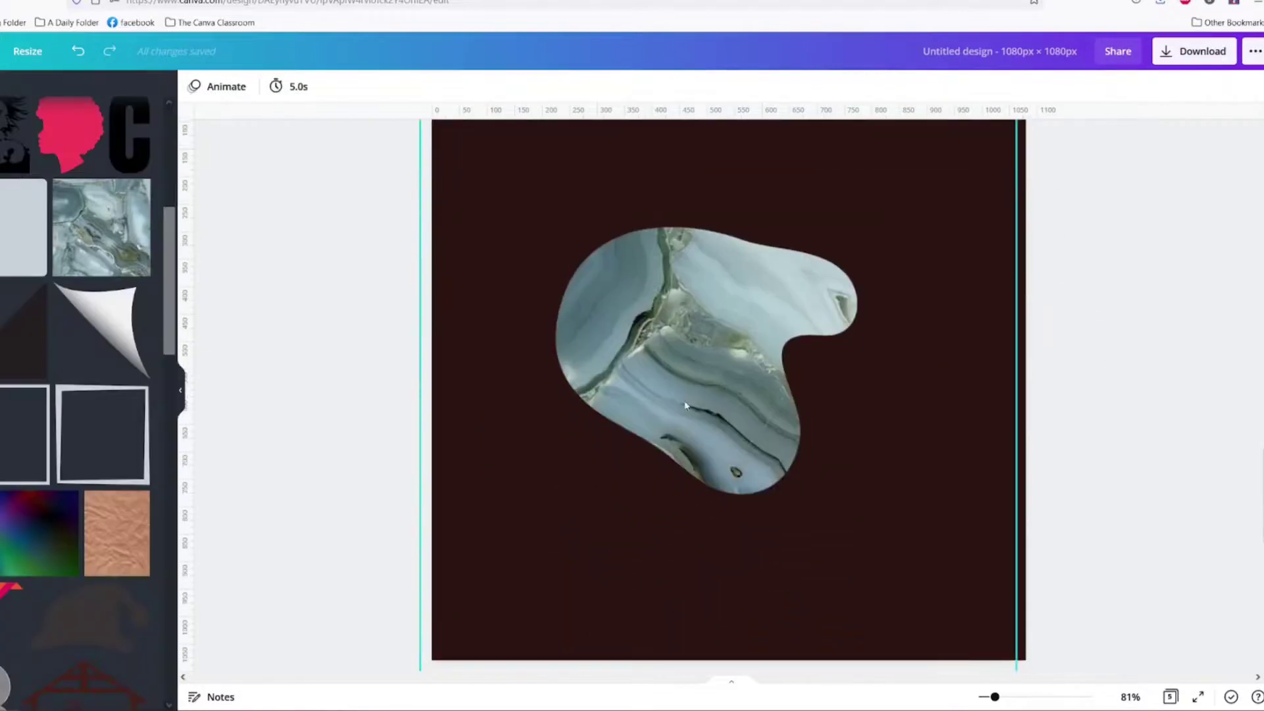
# - Add the colourful gradient image and layer it behind the marble inside the blob
pyautogui.click(22, 548)
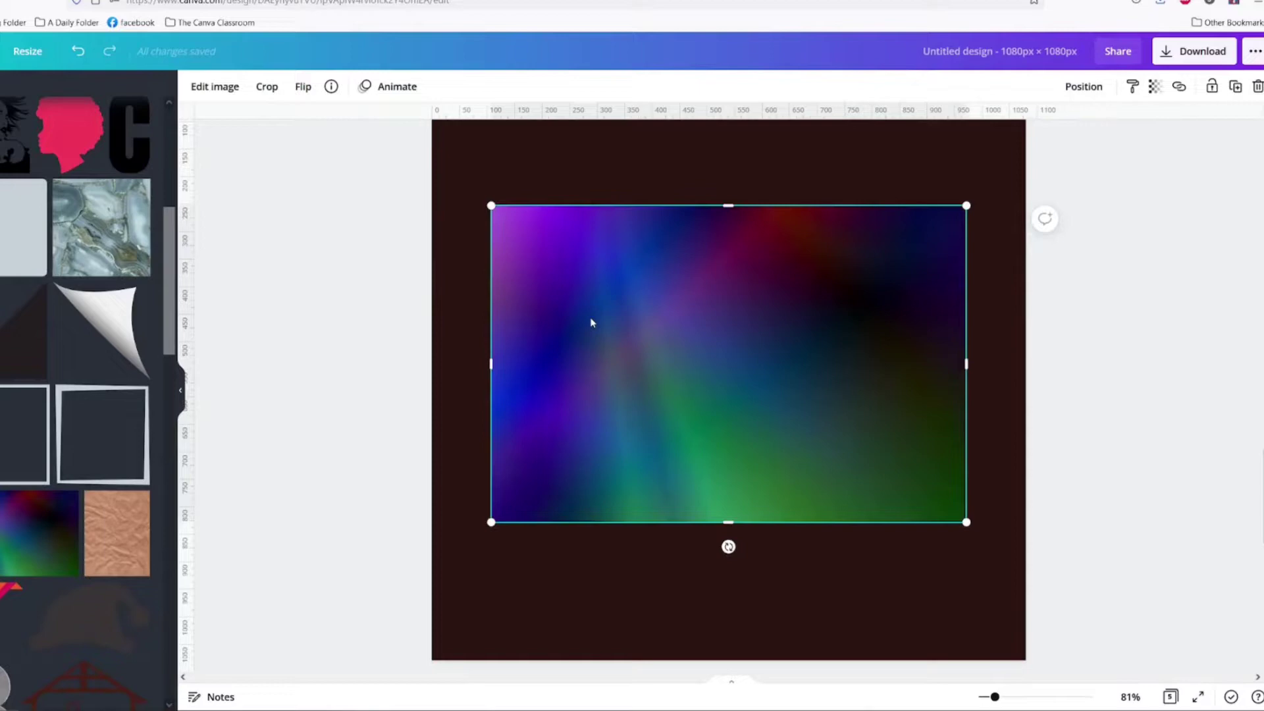
pyautogui.hotkey('ctrl', '[')
pyautogui.hotkey('ctrl', '[')
pyautogui.hotkey('ctrl', '[')
pyautogui.hotkey('ctrl', '[')
pyautogui.hotkey('ctrl', '[')
pyautogui.hotkey('ctrl', ']')
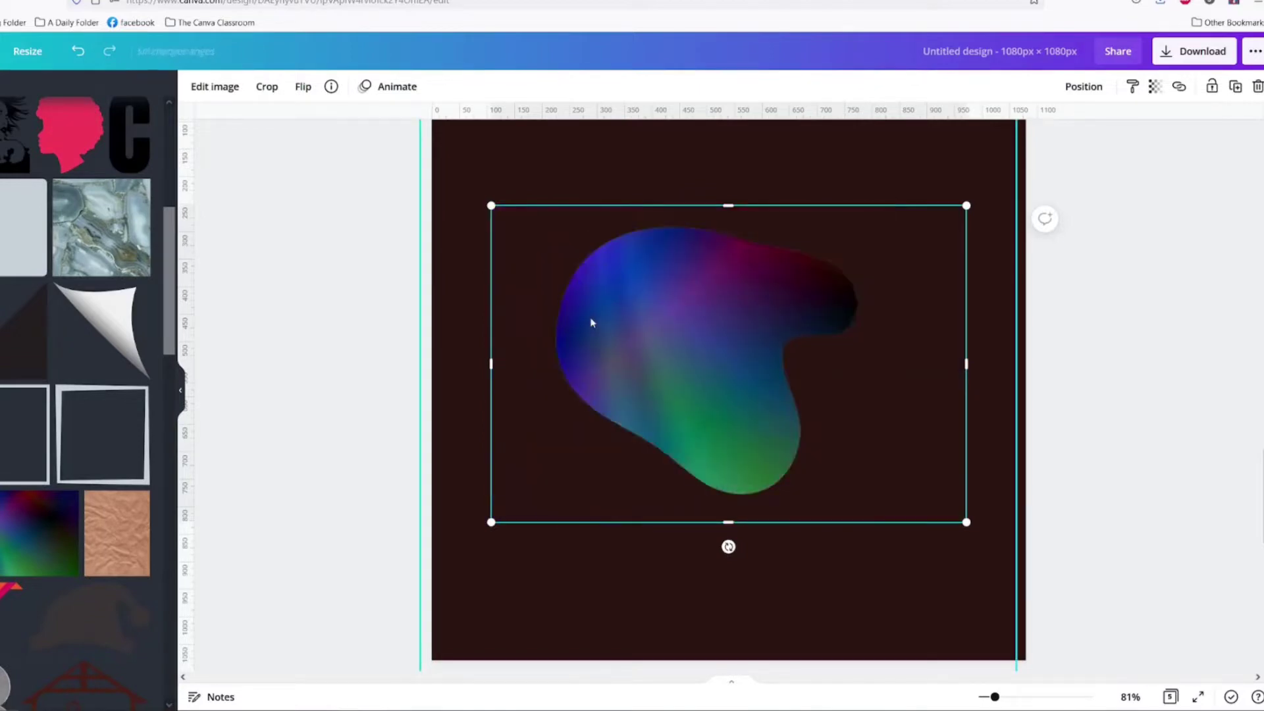
pyautogui.hotkey('ctrl', '[')
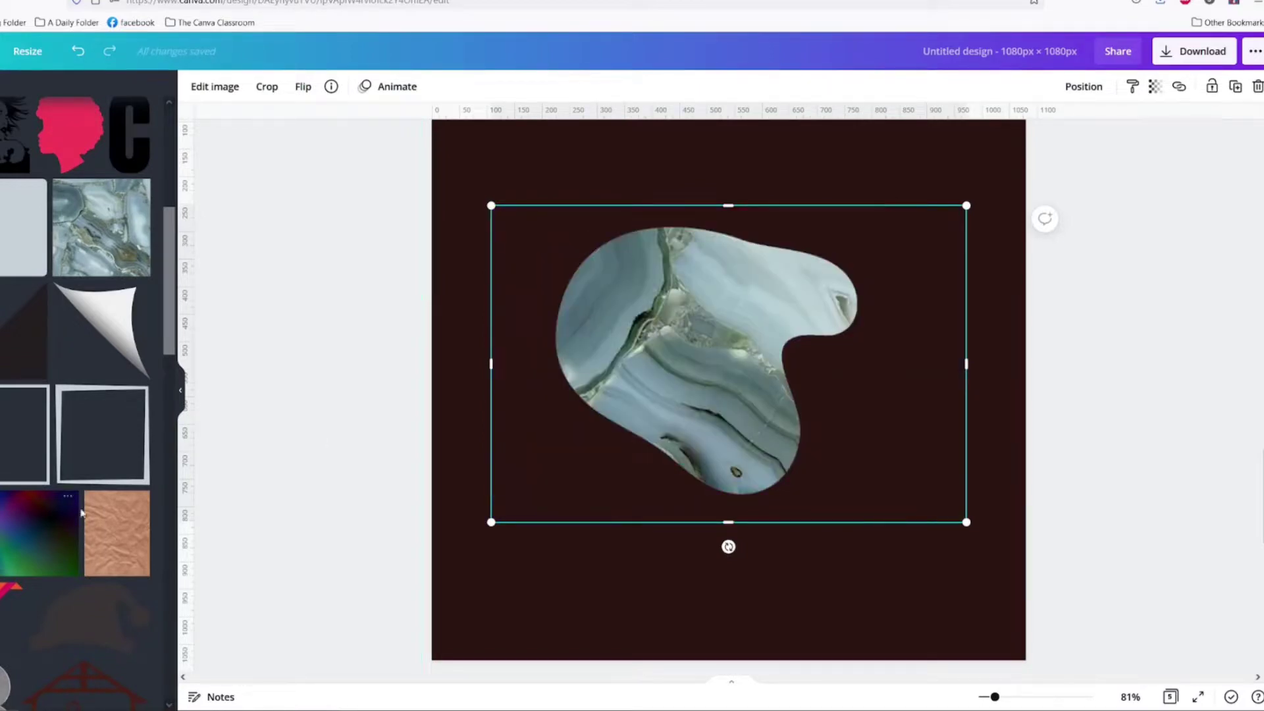
# - Add the crumpled paper image and send it back so it fills the blob
pyautogui.scroll(-1, 82, 512)
pyautogui.click(122, 464)
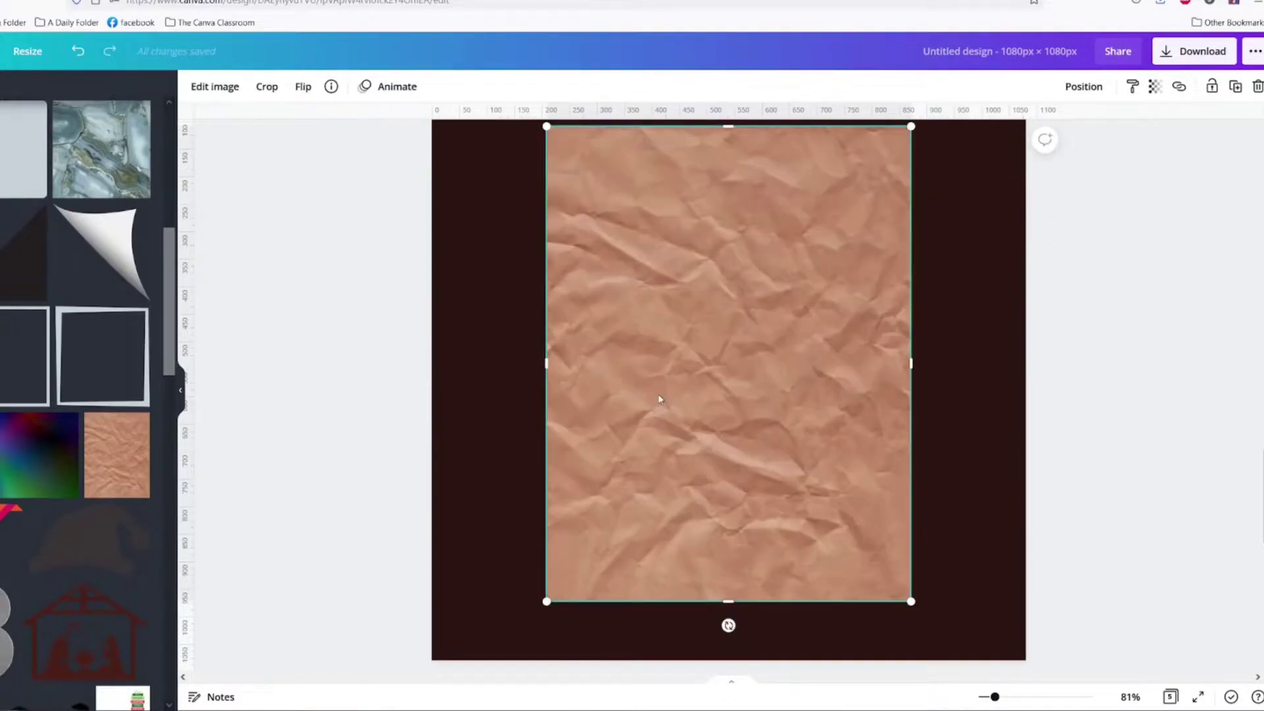
pyautogui.hotkey('ctrl', '[')
pyautogui.hotkey('ctrl', '[')
pyautogui.hotkey('ctrl', '[')
pyautogui.hotkey('ctrl', '[')
pyautogui.hotkey('ctrl', '[')
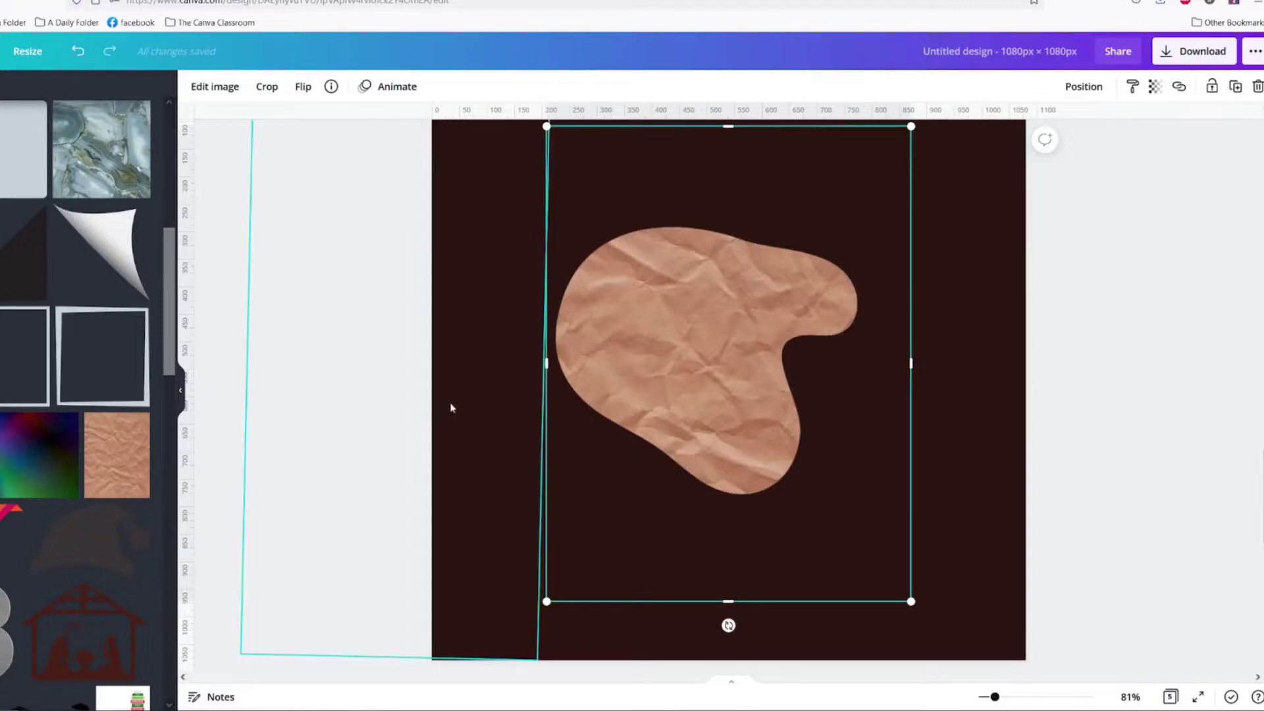
pyautogui.click(1219, 361)
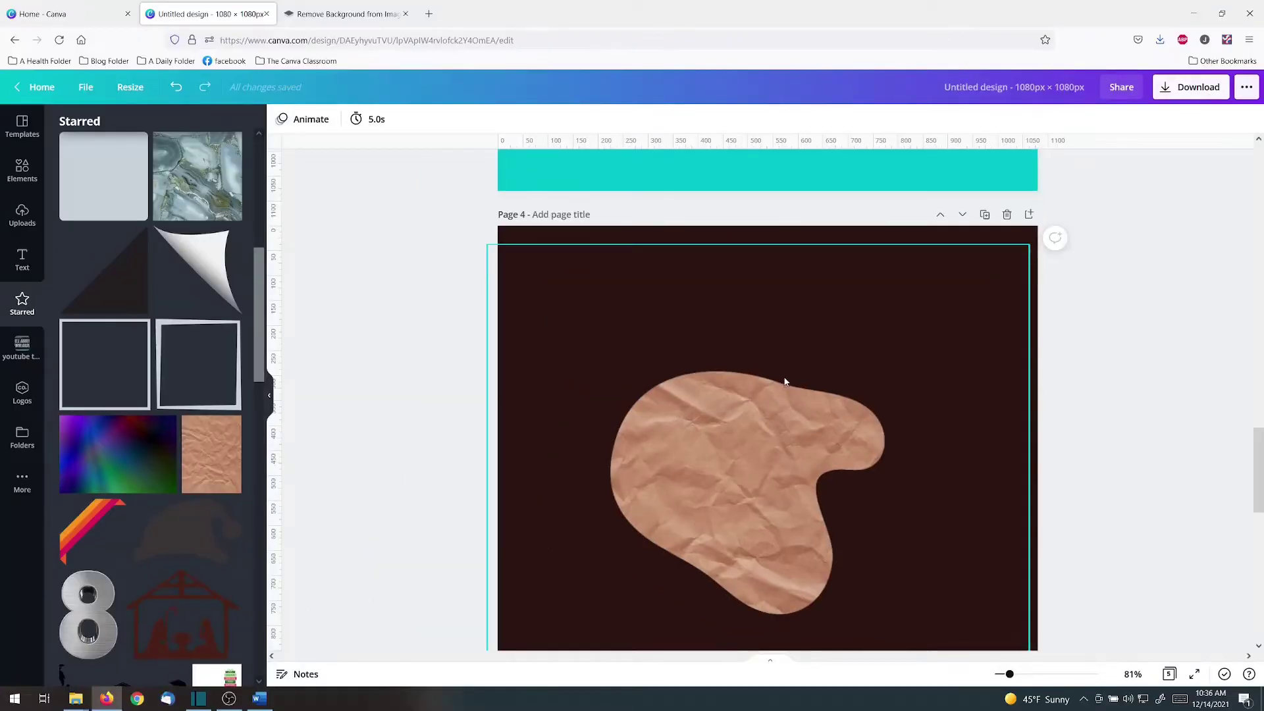
# - Scroll up to Page 2 showing the lightbulb-brain head on dark brown
pyautogui.scroll(15, 784, 382)
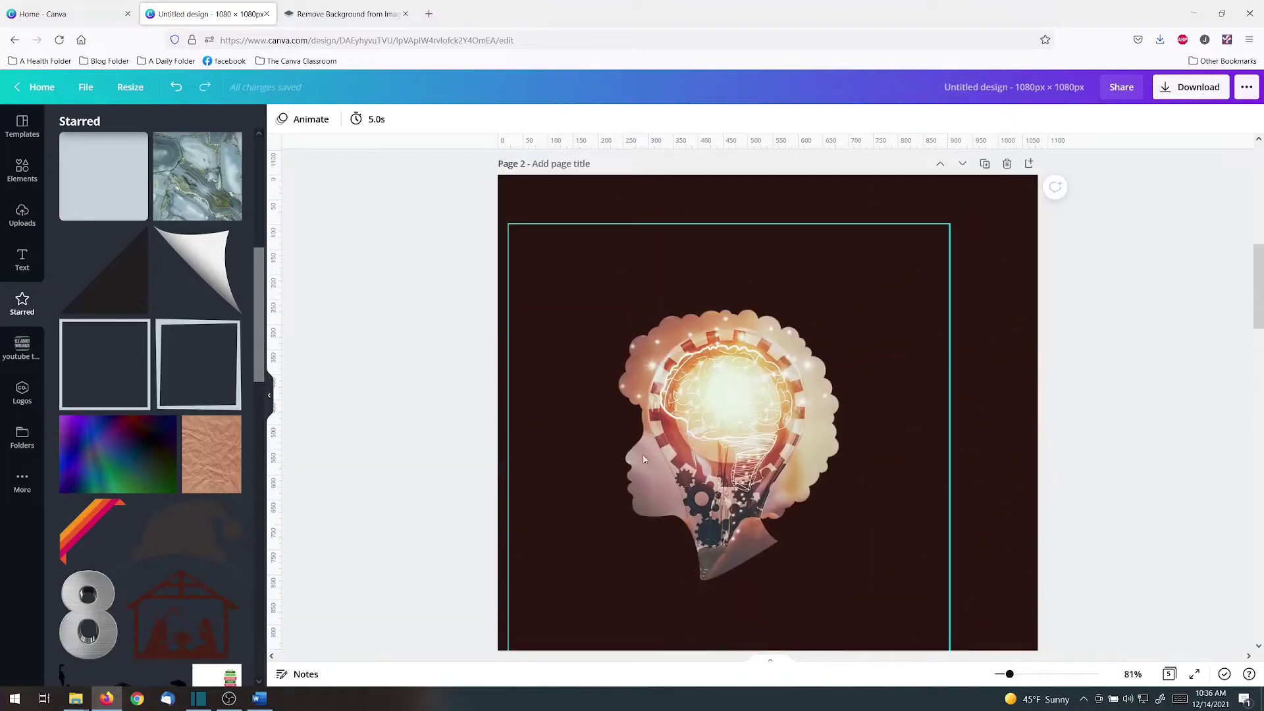